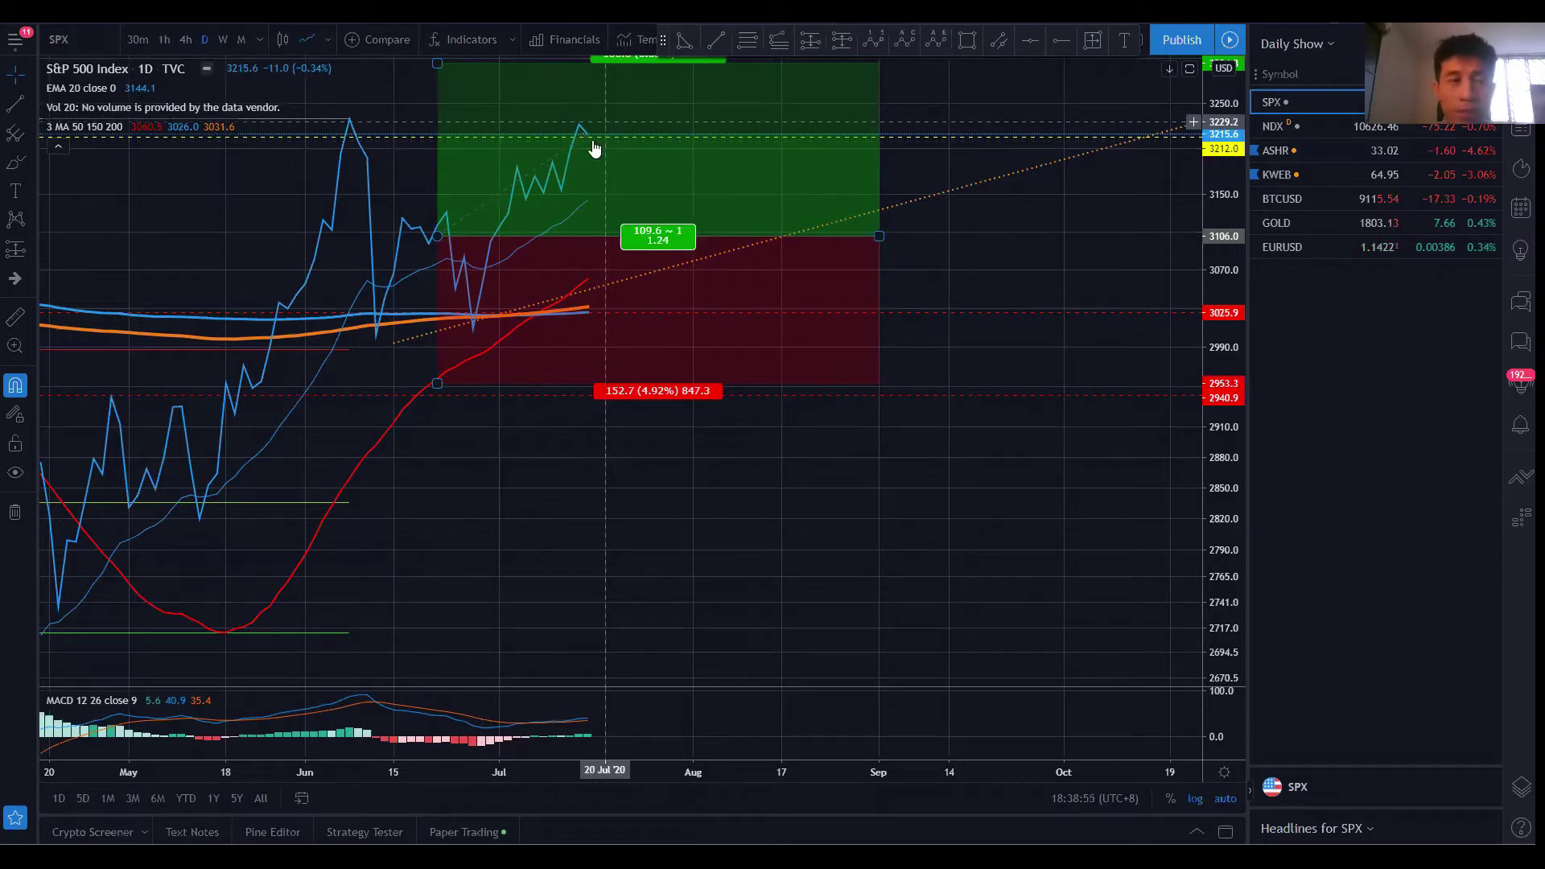
Examine the SPX daily chart as candlesticks and as a line, with more price range above and below the recent trend
left_click(282, 41)
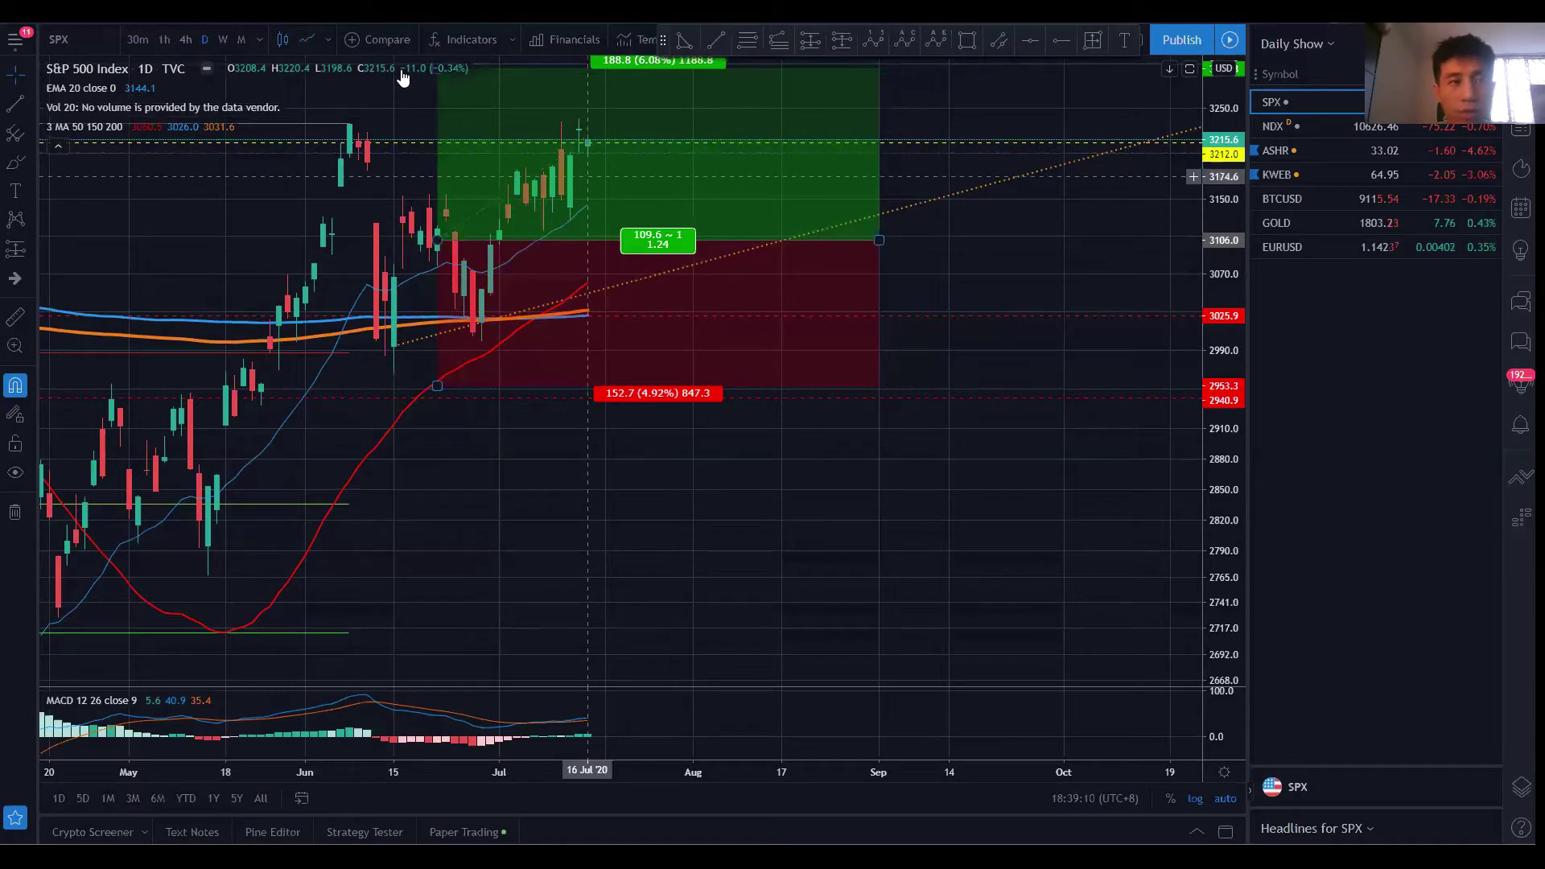
left_click(306, 42)
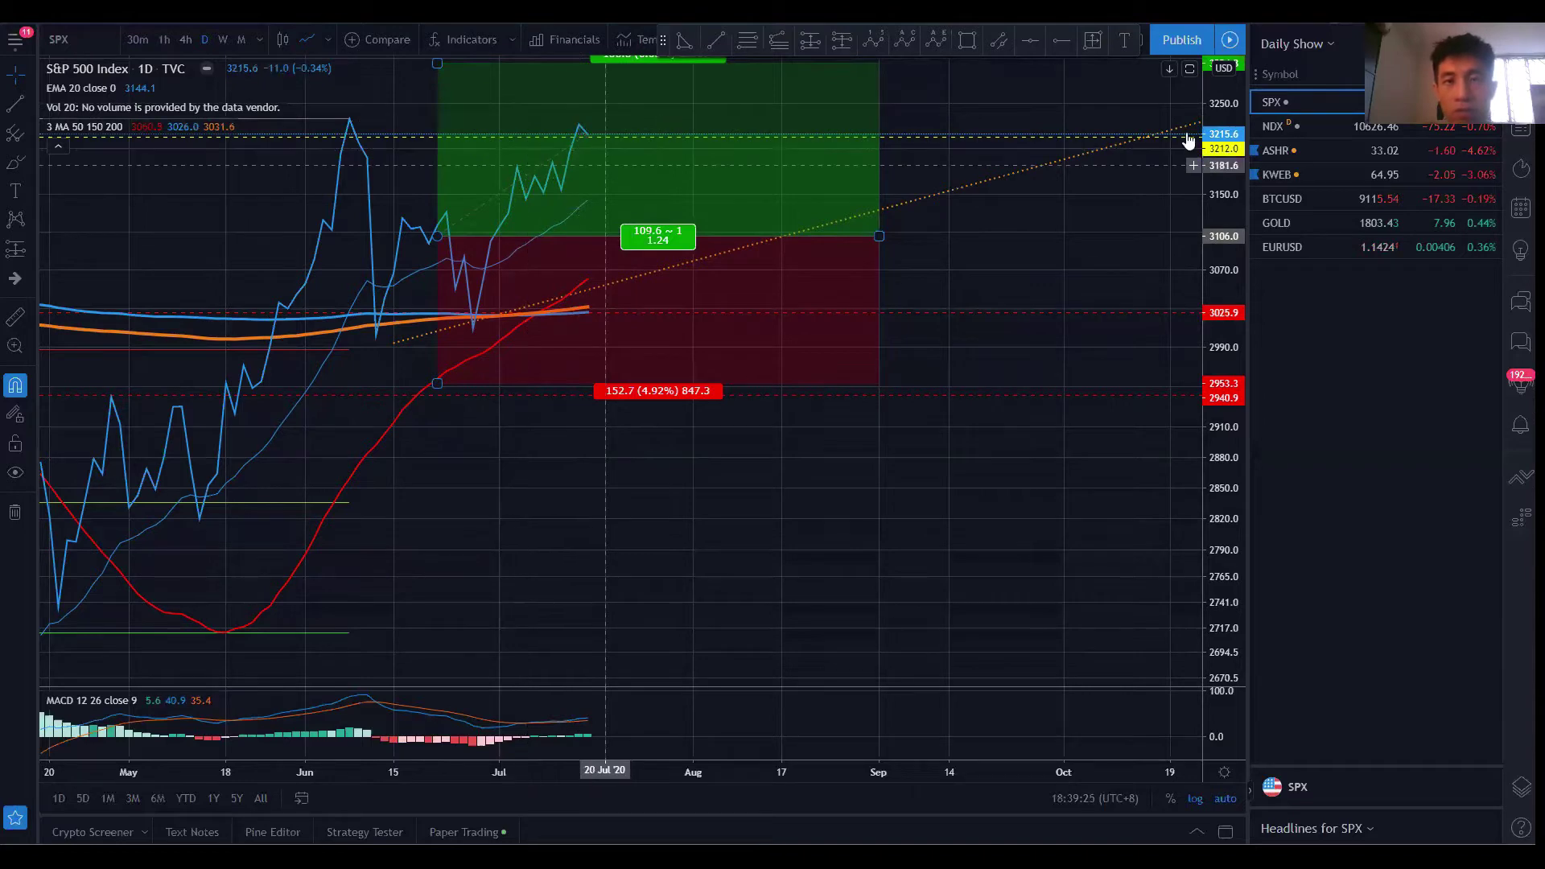
left_click_drag(1220, 115, 1229, 218)
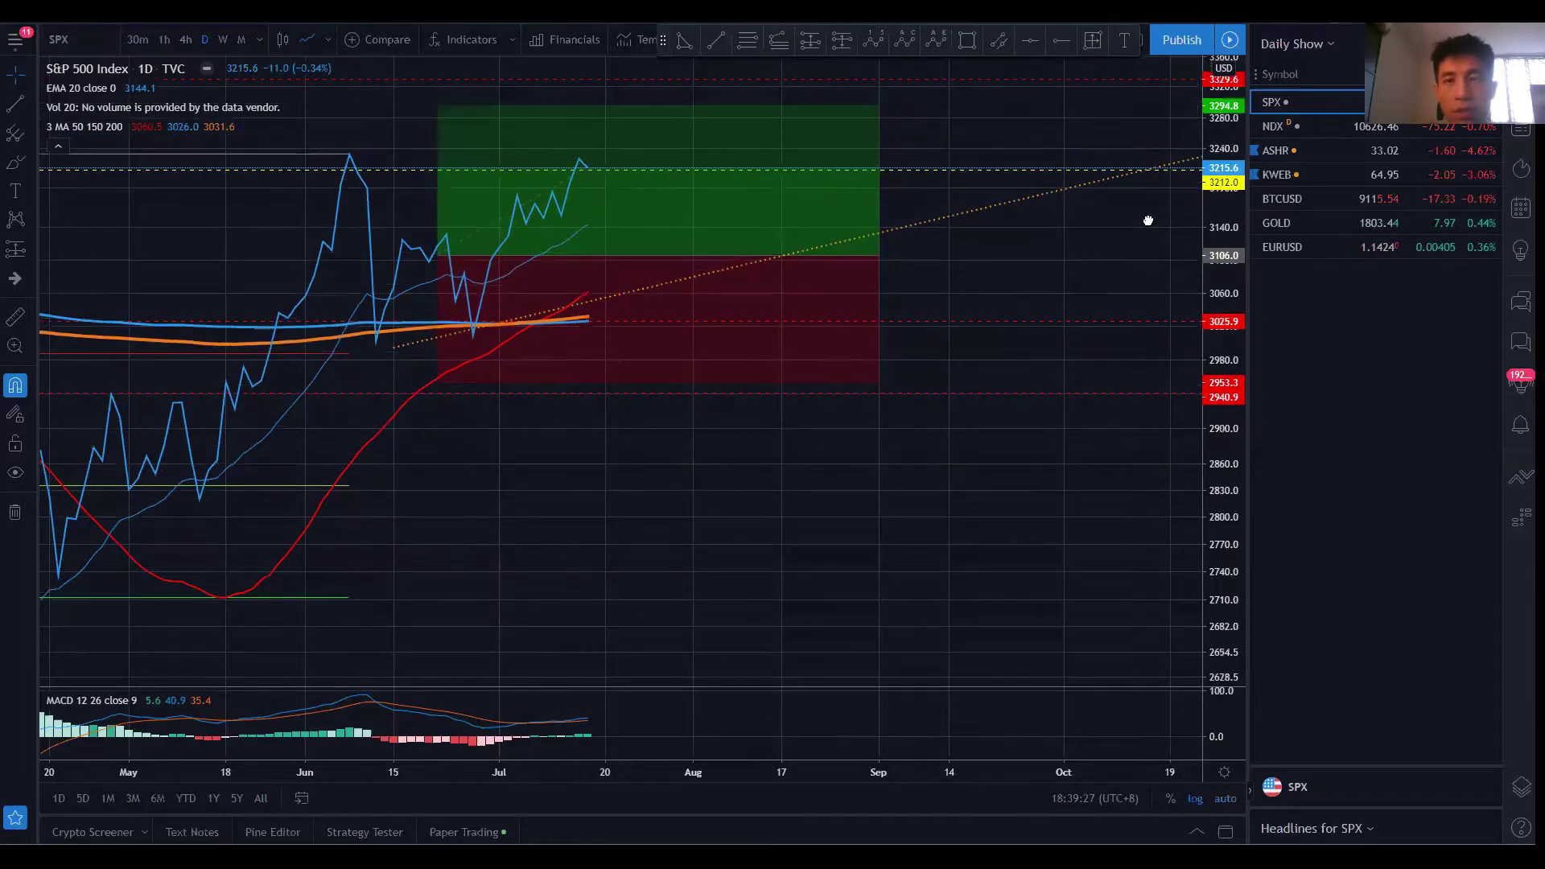
left_click_drag(1133, 226, 1105, 235)
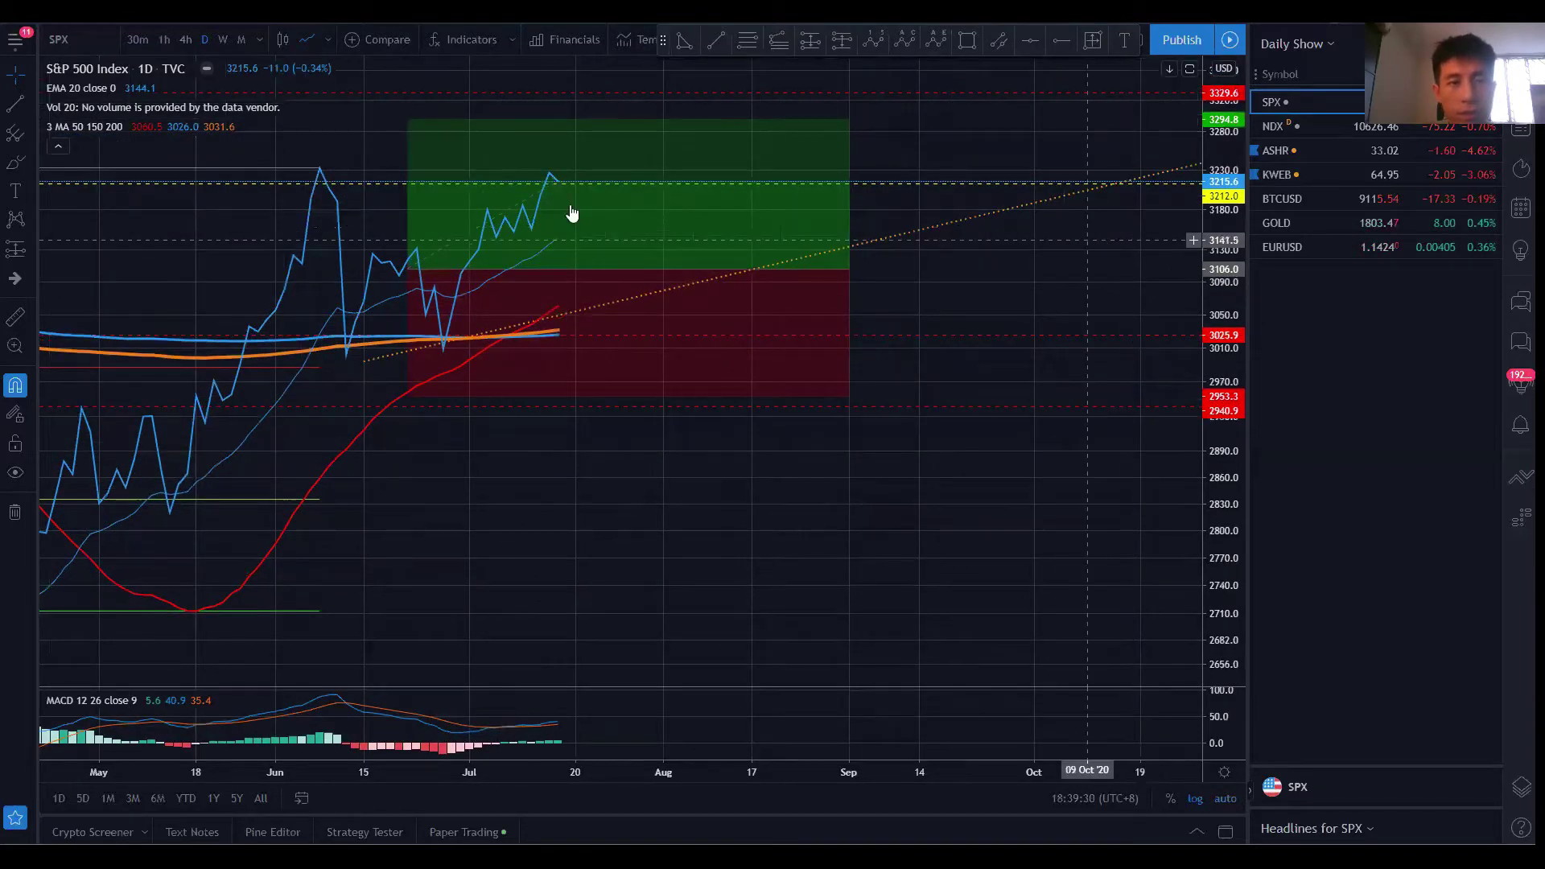
mouse_move(527, 246)
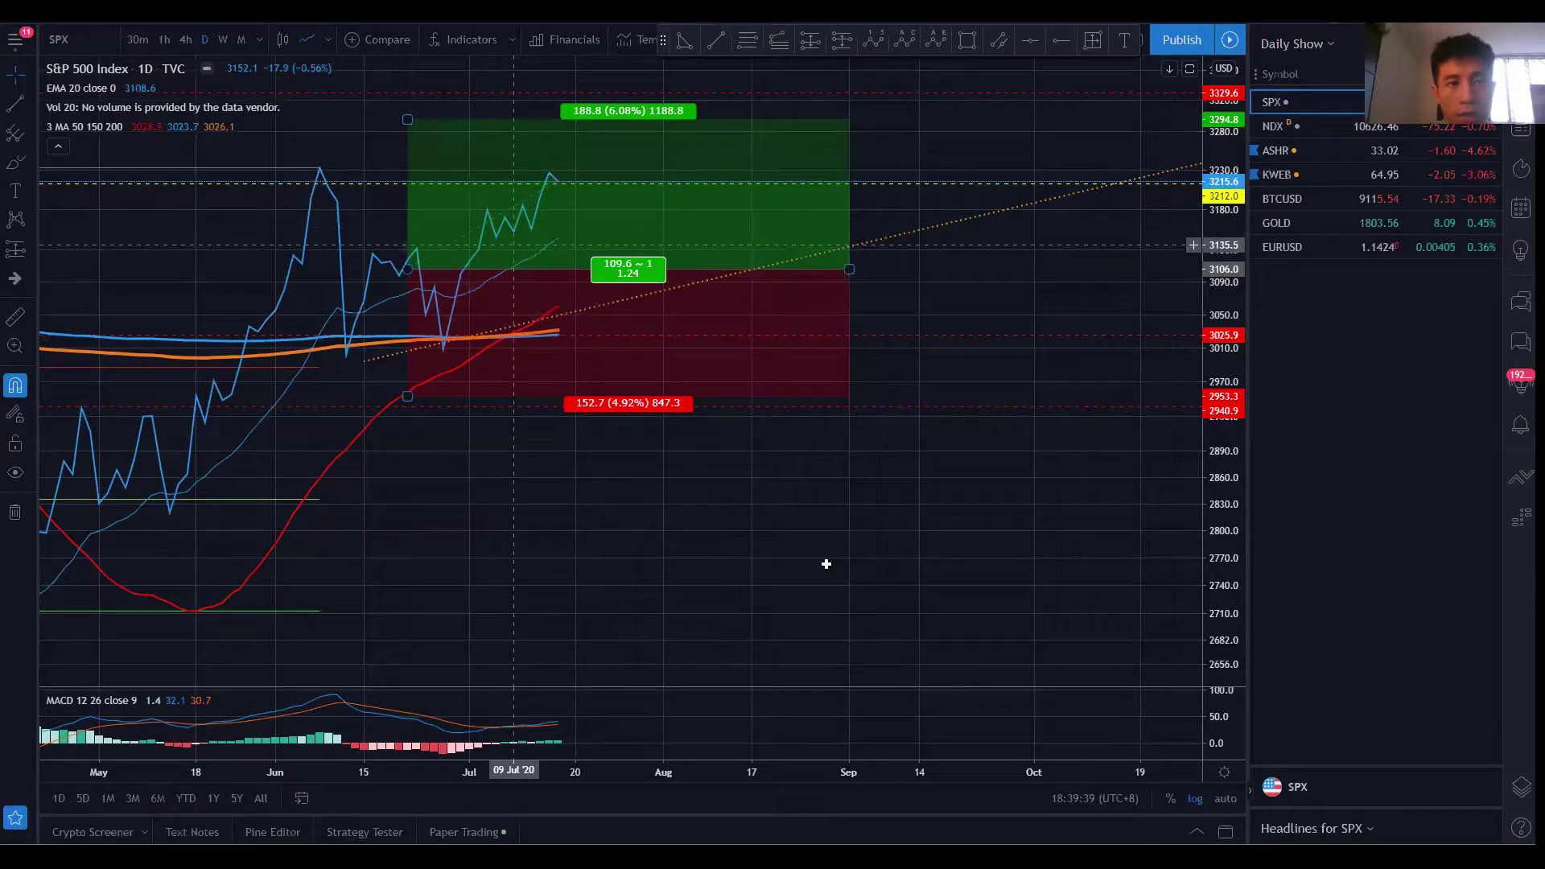
Switch to Excel and fill the SPX entry in row 307 with Daily MS Bullish, Daily Trend Bullish and D Str. Of Trend Normal
key("alt+Tab")
type("B")
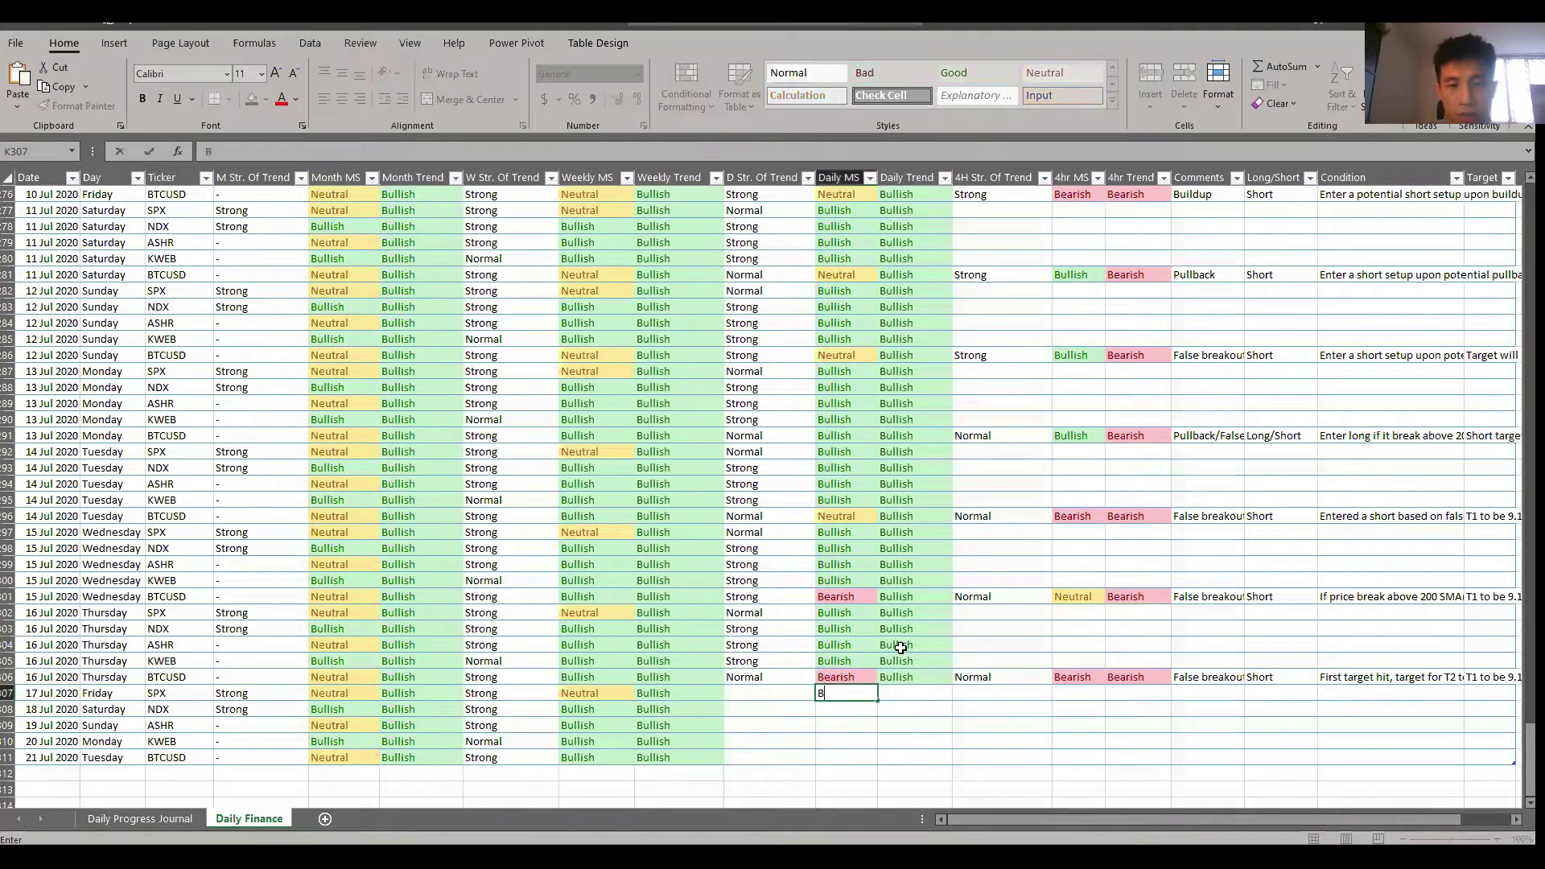
type("ullish")
key("Right")
type("Bullish")
key("Right")
key("Left")
key("Left")
key("Left")
type("N")
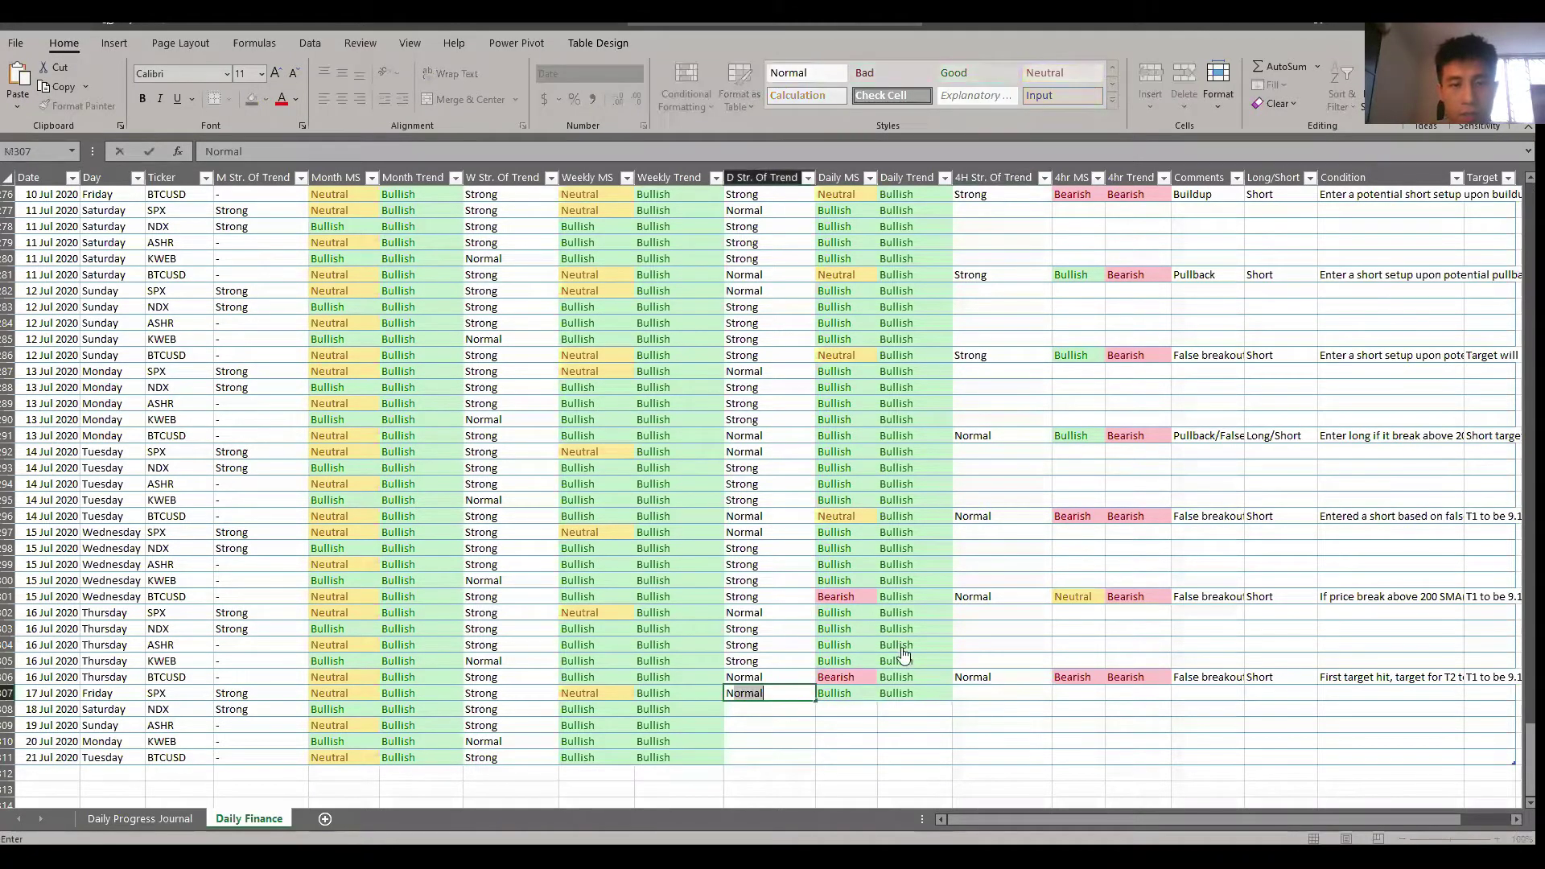
Return to TradingView and open the NDX daily chart from the watchlist to examine its trend
key("alt+Tab")
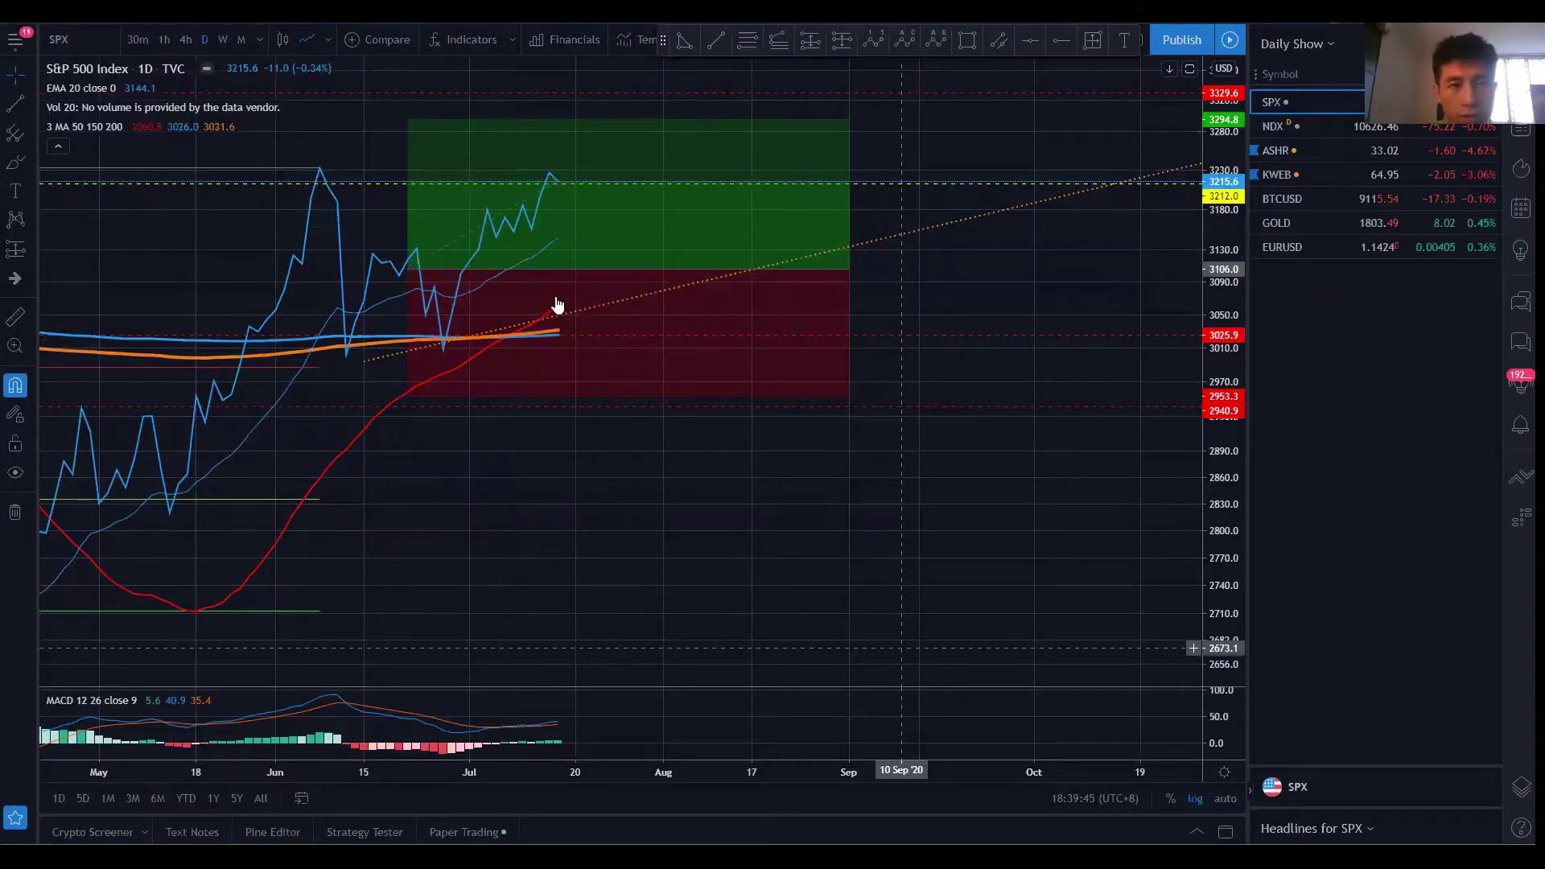
left_click(566, 337)
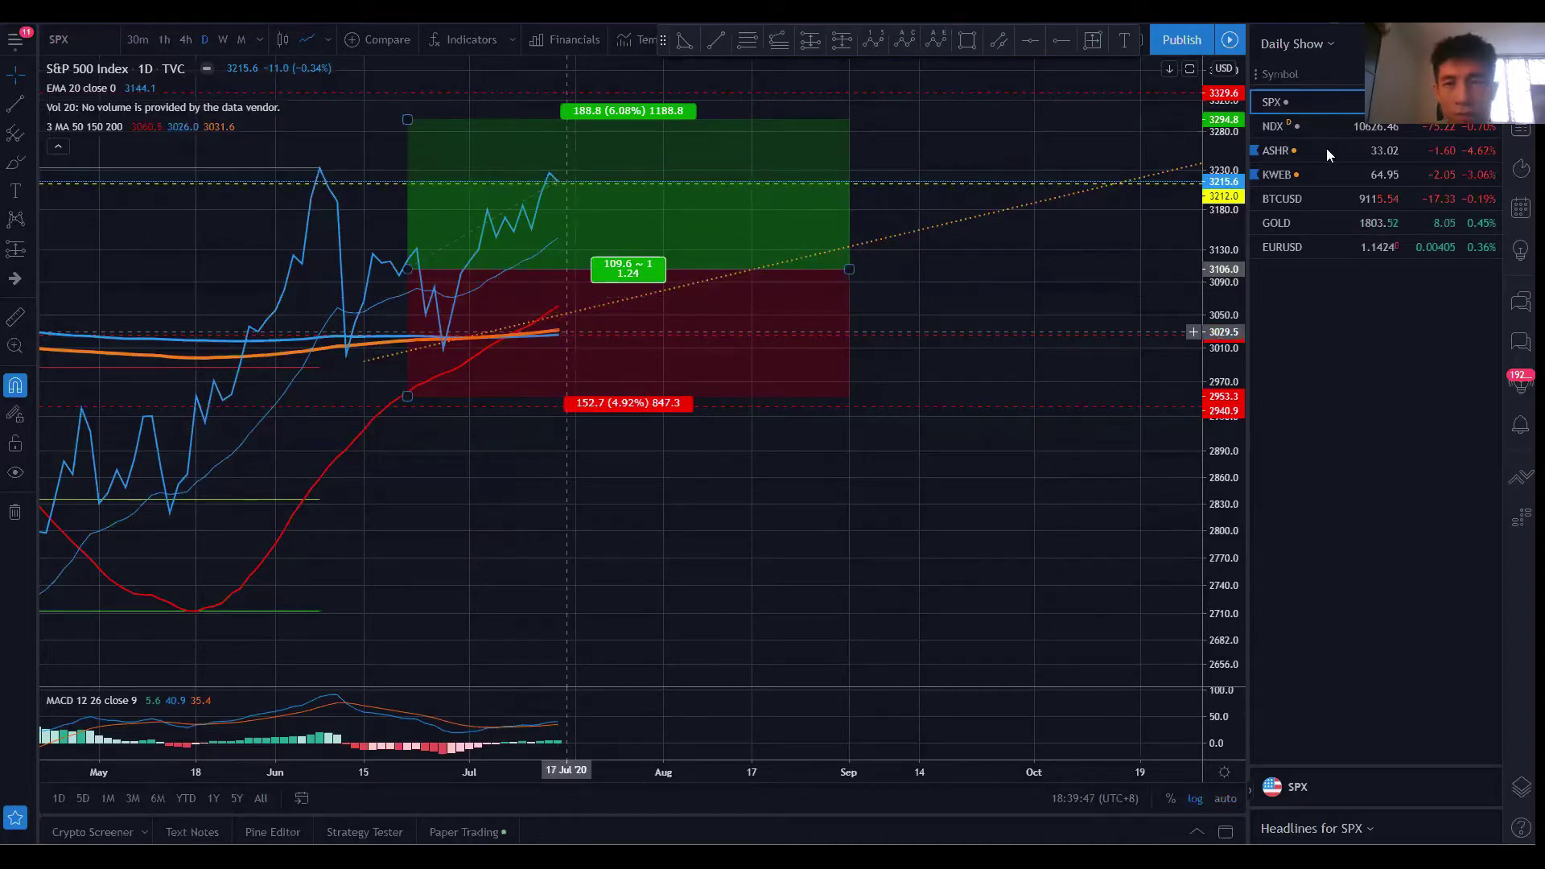
left_click(1307, 135)
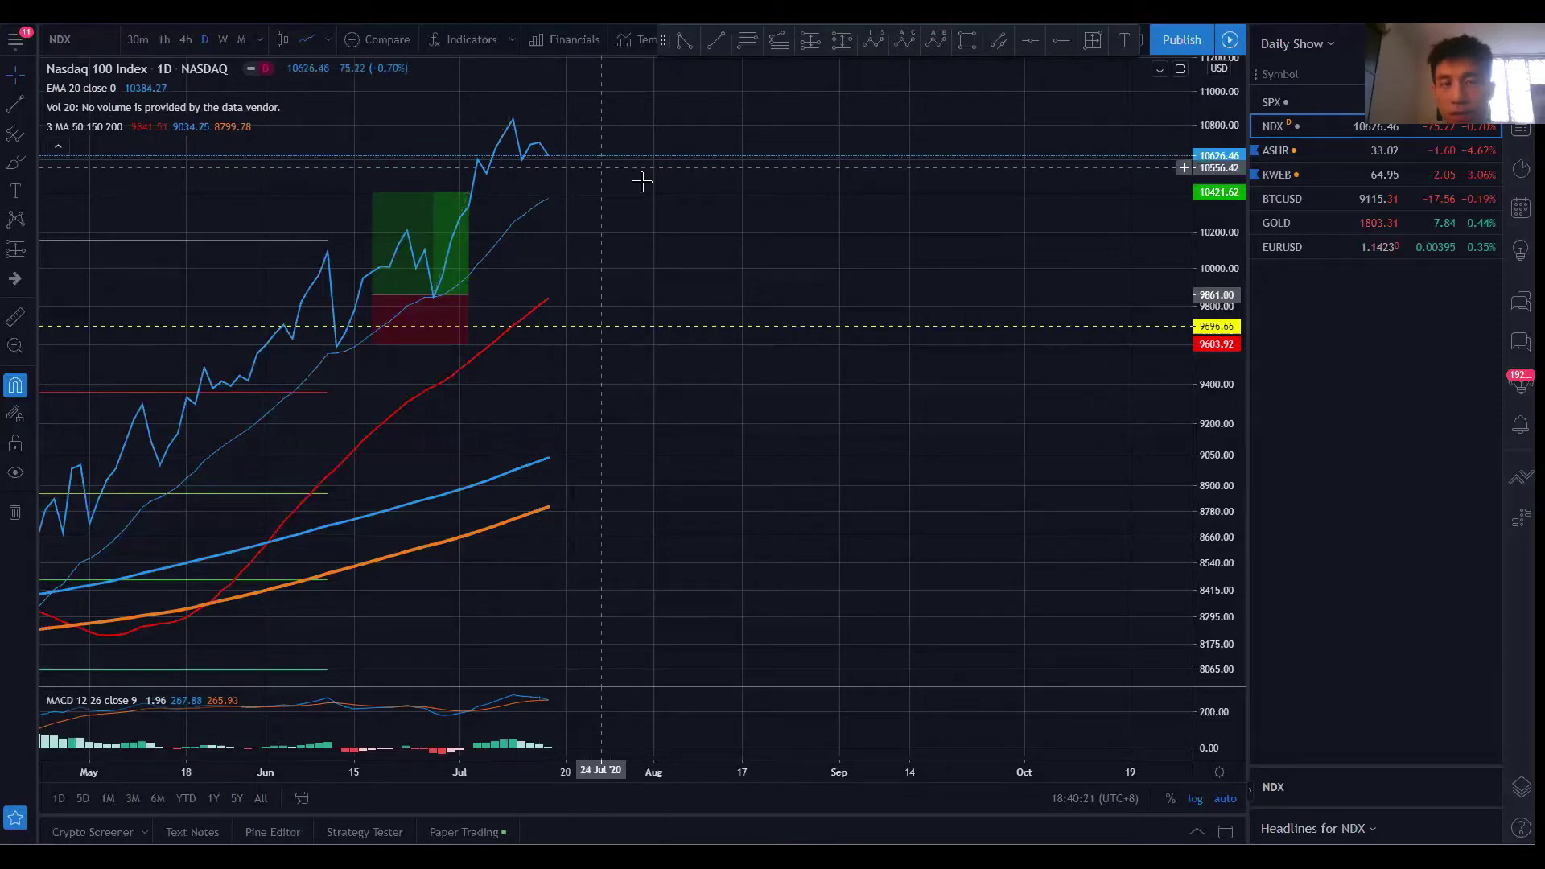
Switch to Excel and fill the NDX entry in row 308 with Daily MS Neutral, Daily Trend Bullish and D Str. Of Trend Strong
key("alt+Tab")
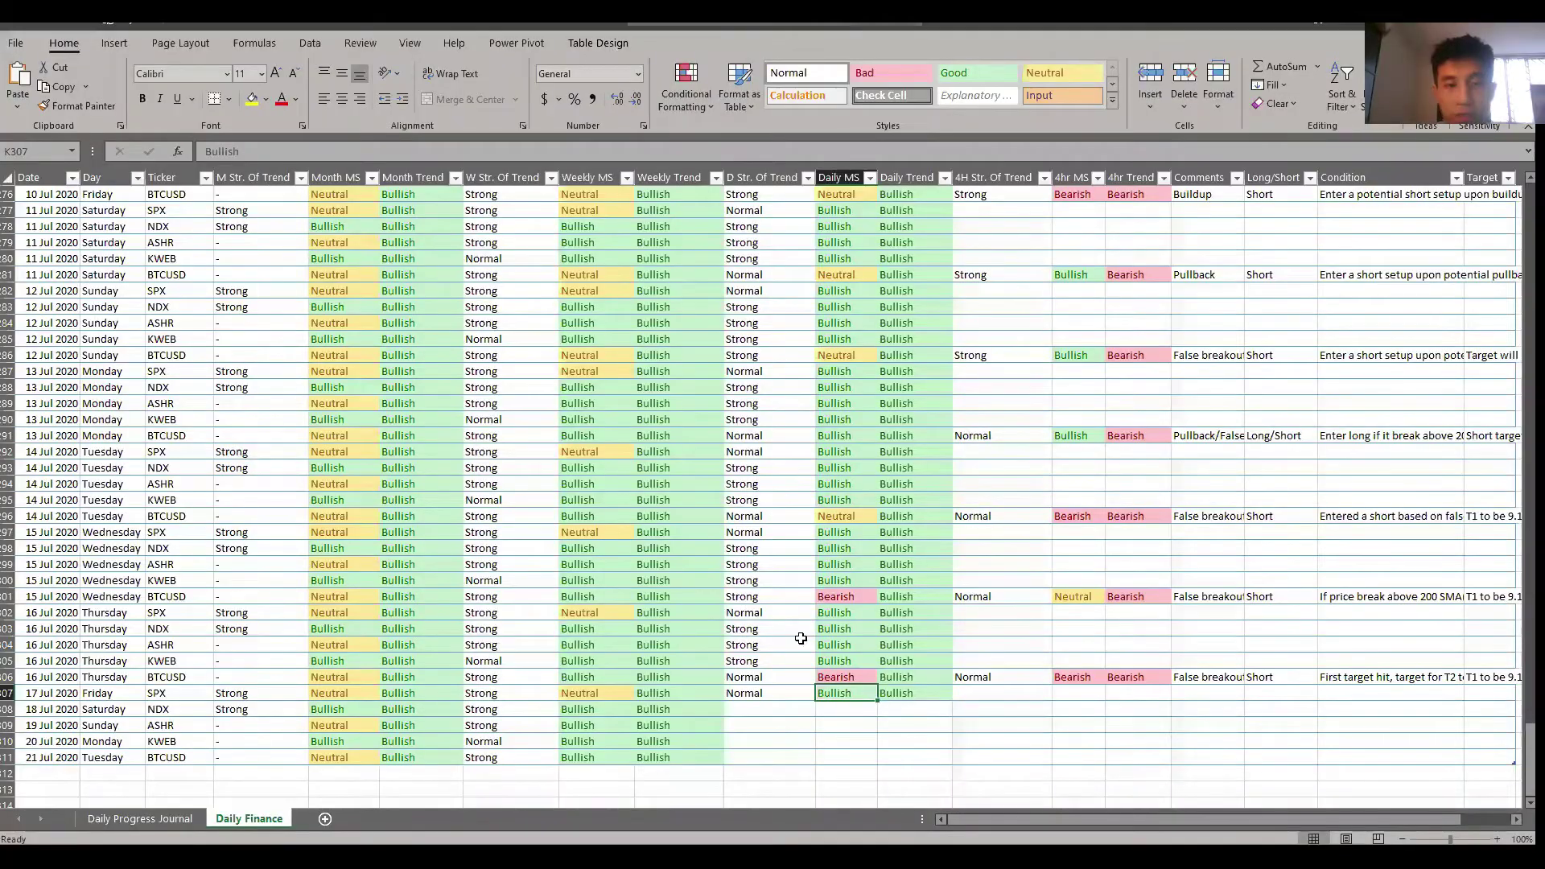
left_click(853, 710)
type("Neutral")
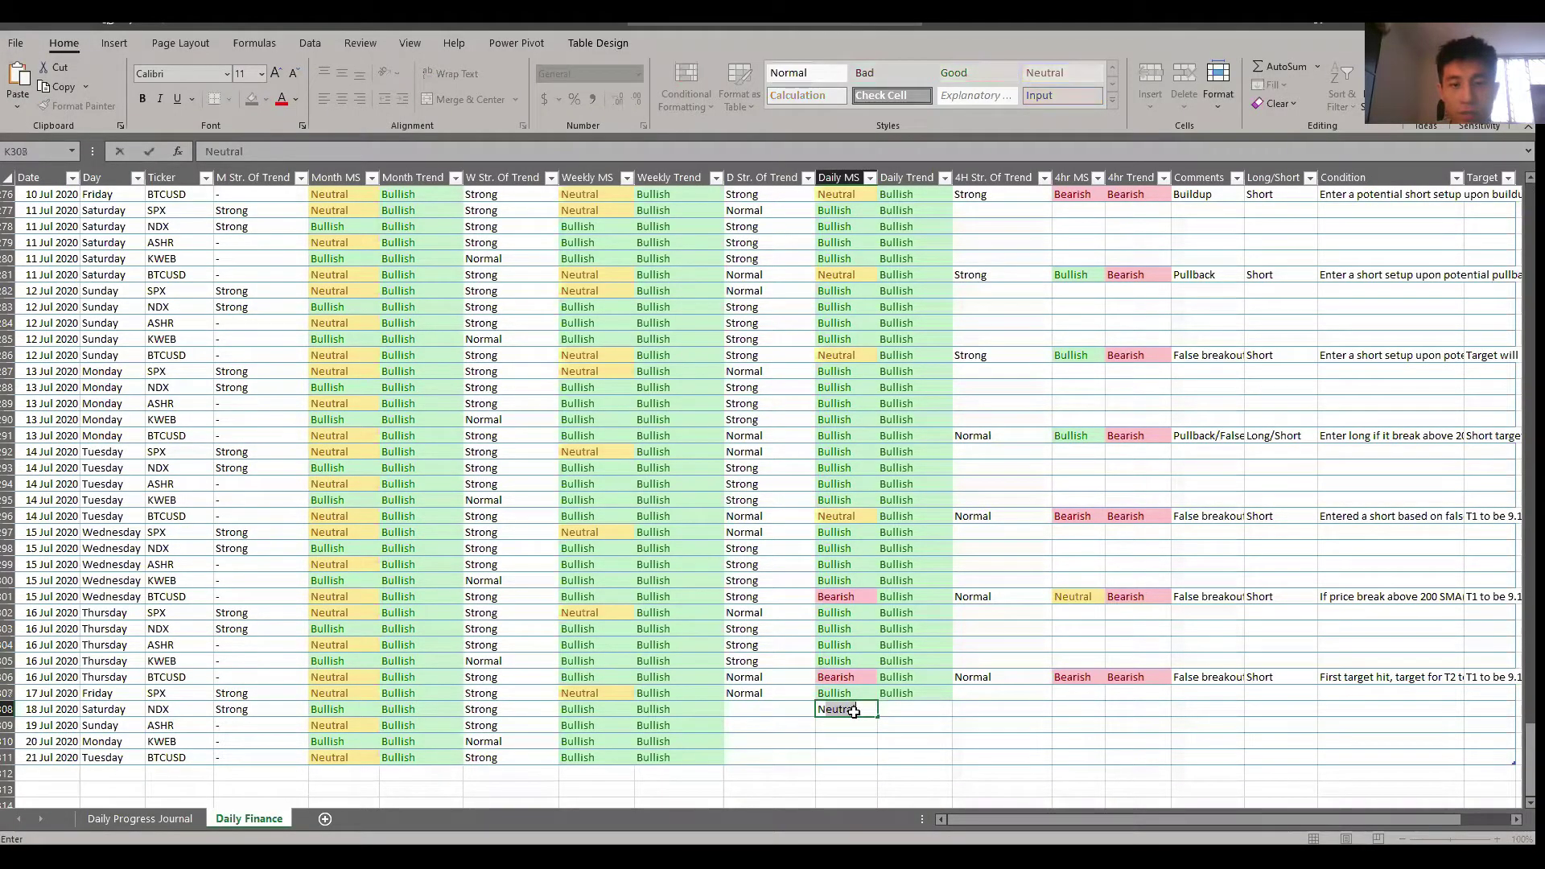
key("Tab")
type("Bullish")
key("Tab")
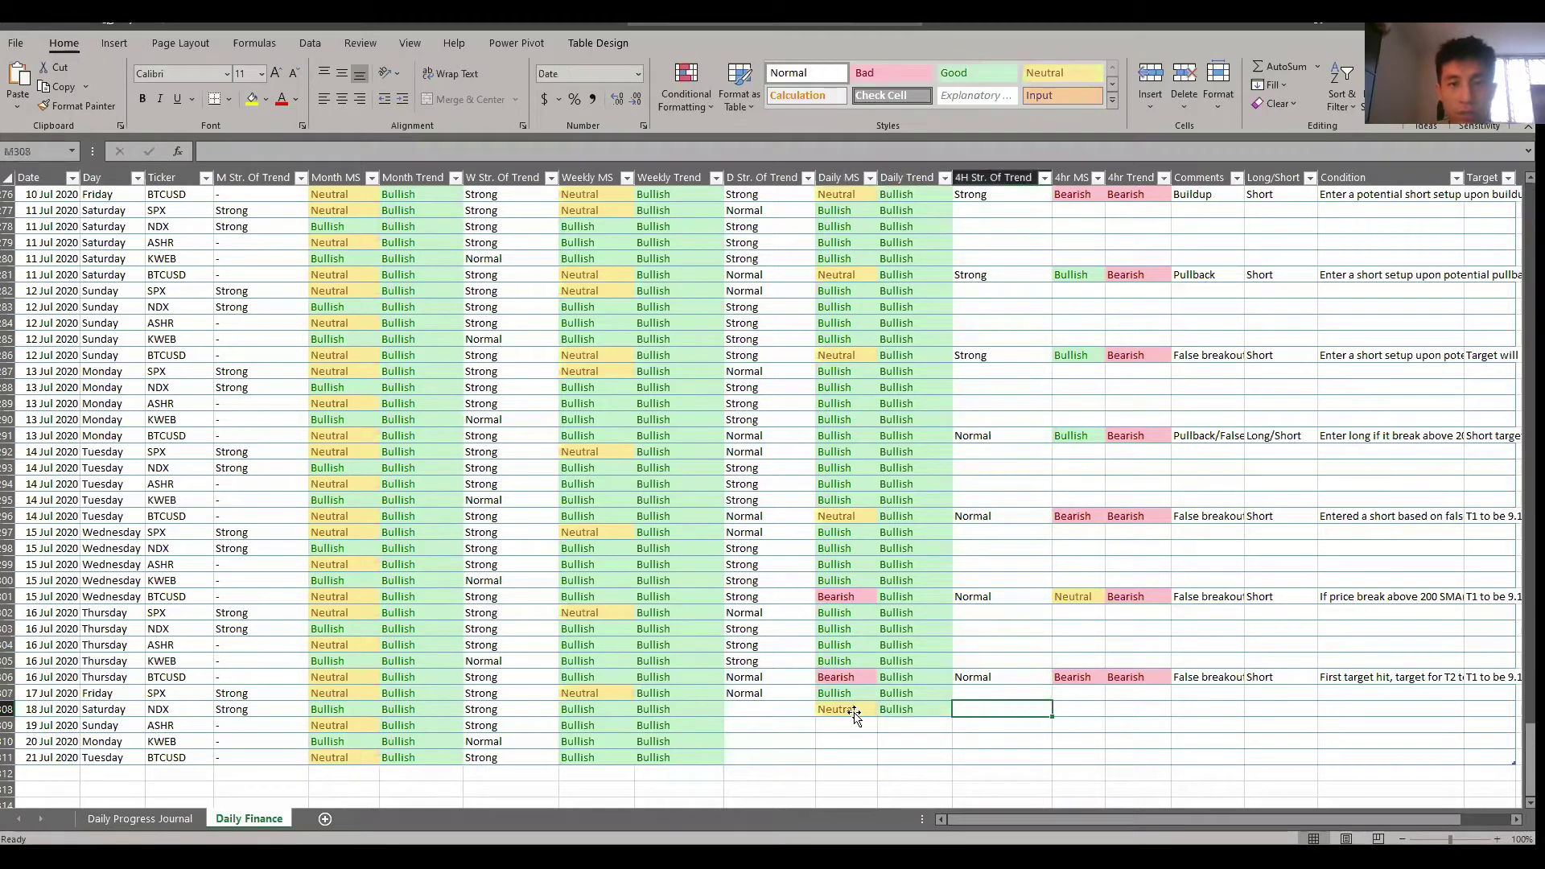
key("Left")
key("Left")
key("Left")
type("S")
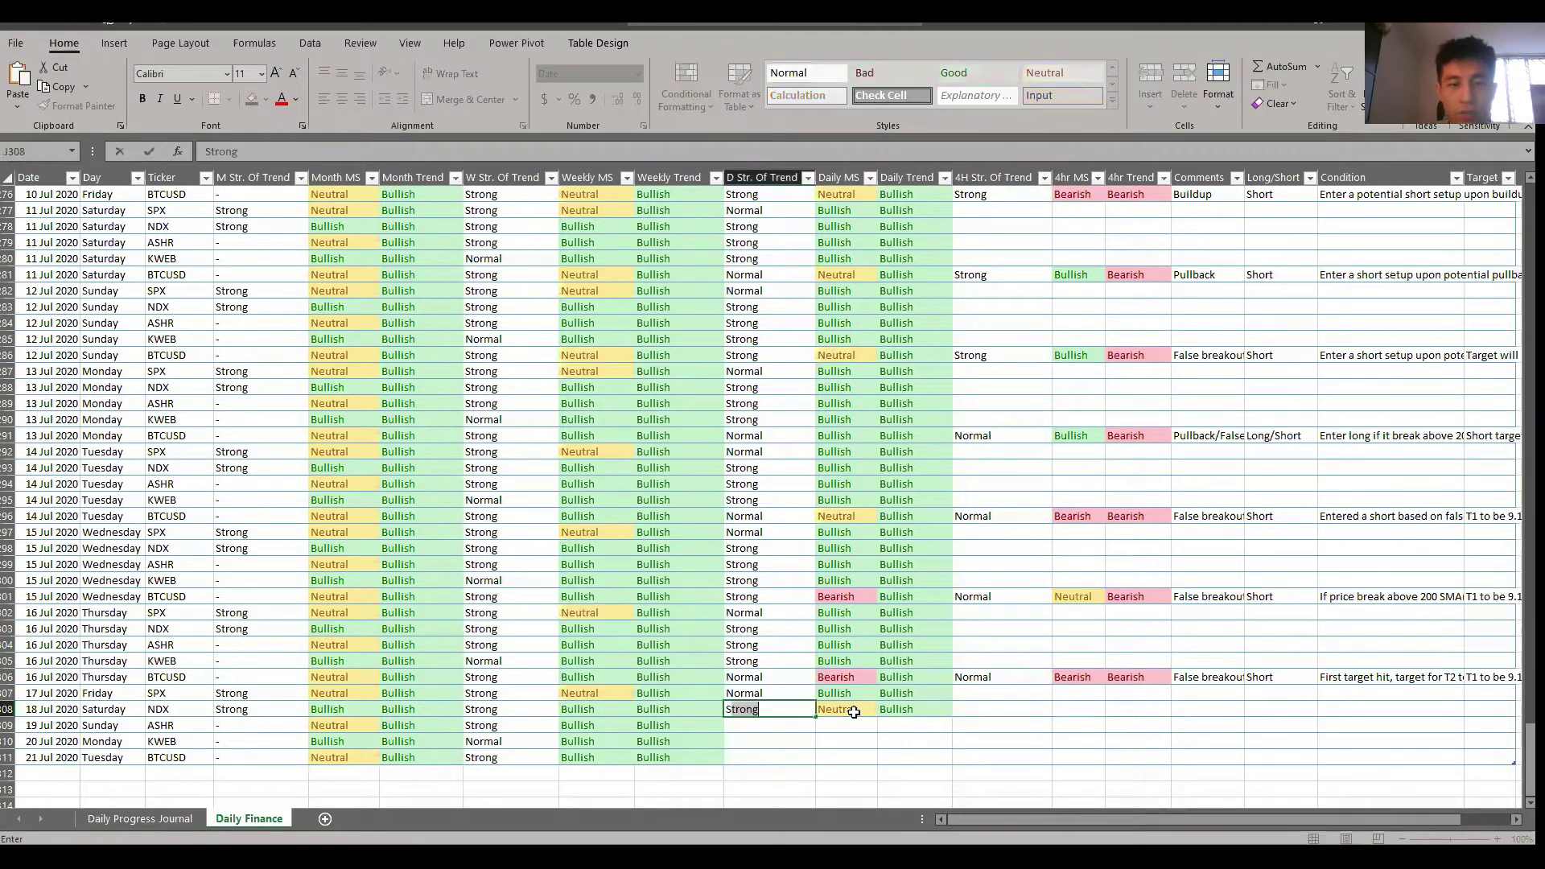
Return to TradingView, check the NDX chart against its Excel entry, and open the ASHR daily chart
key("alt+Tab")
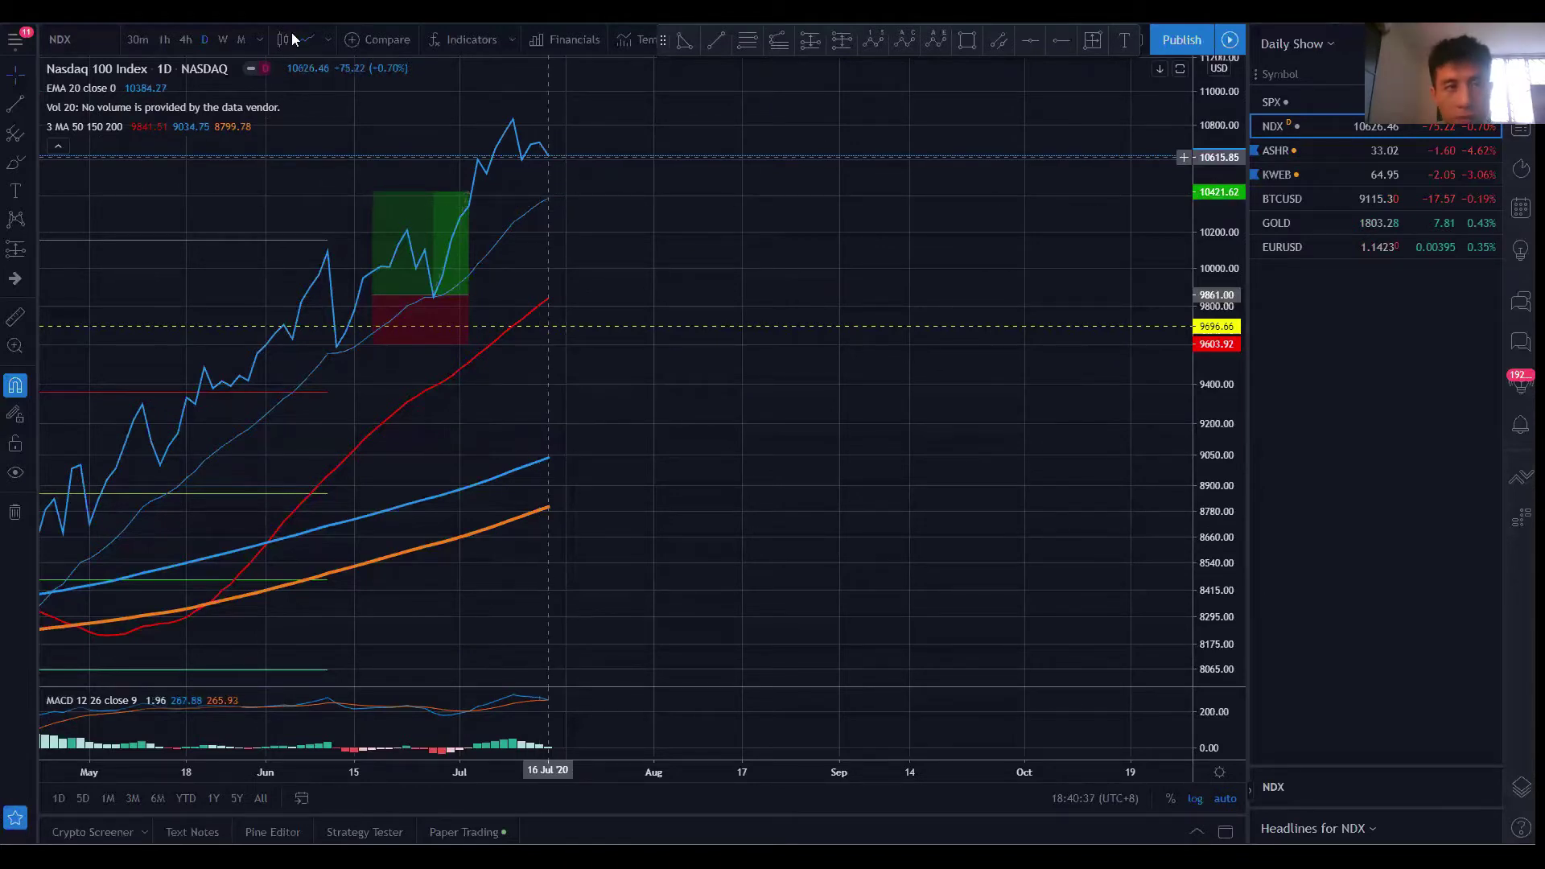
key("alt+c")
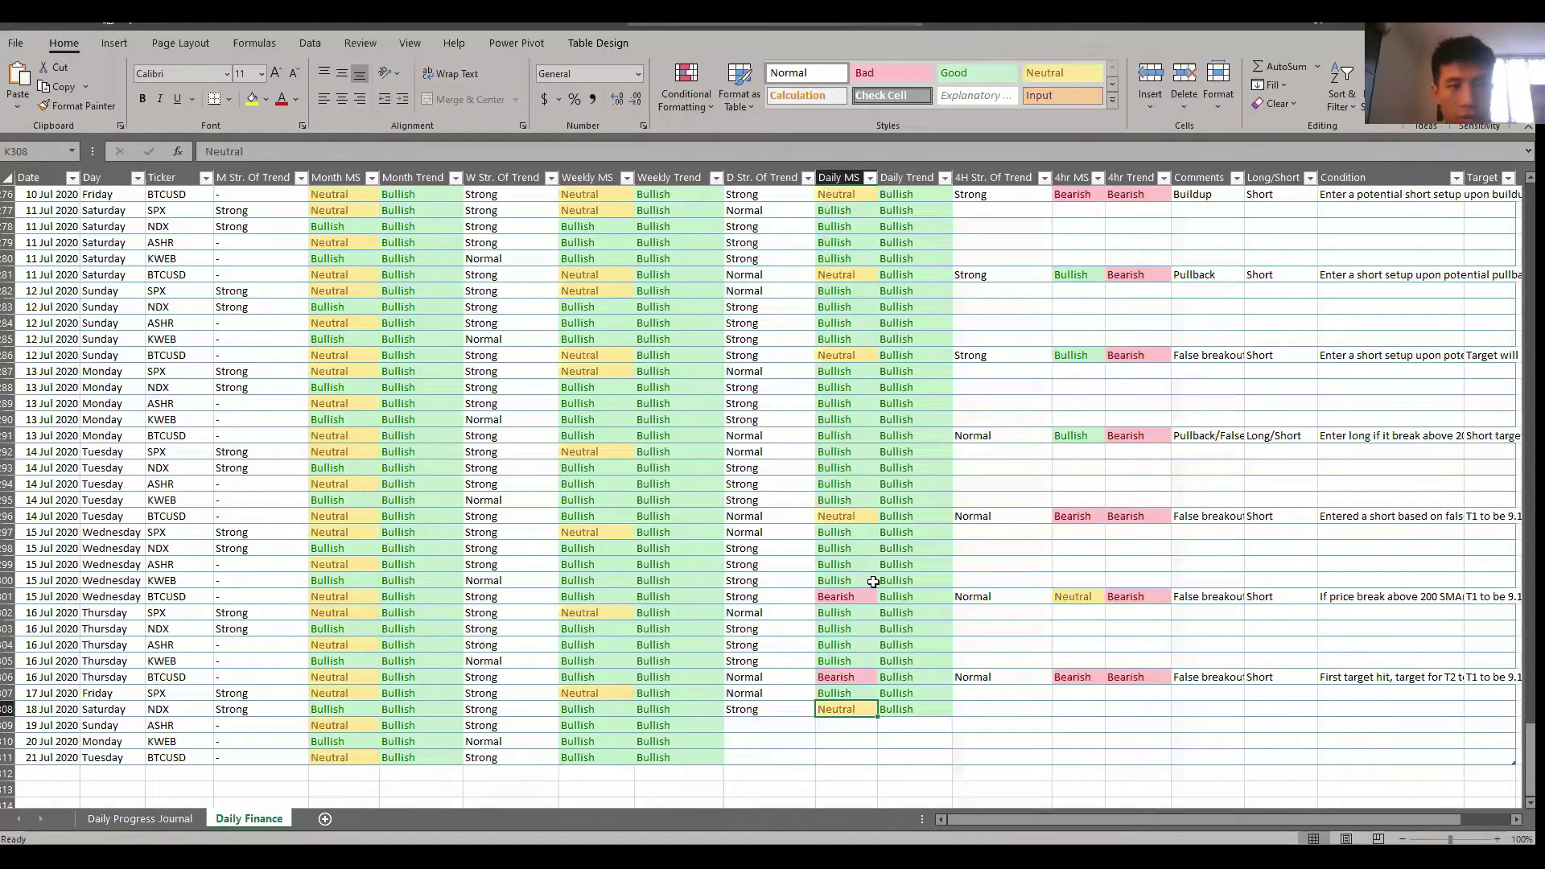
key("alt+l")
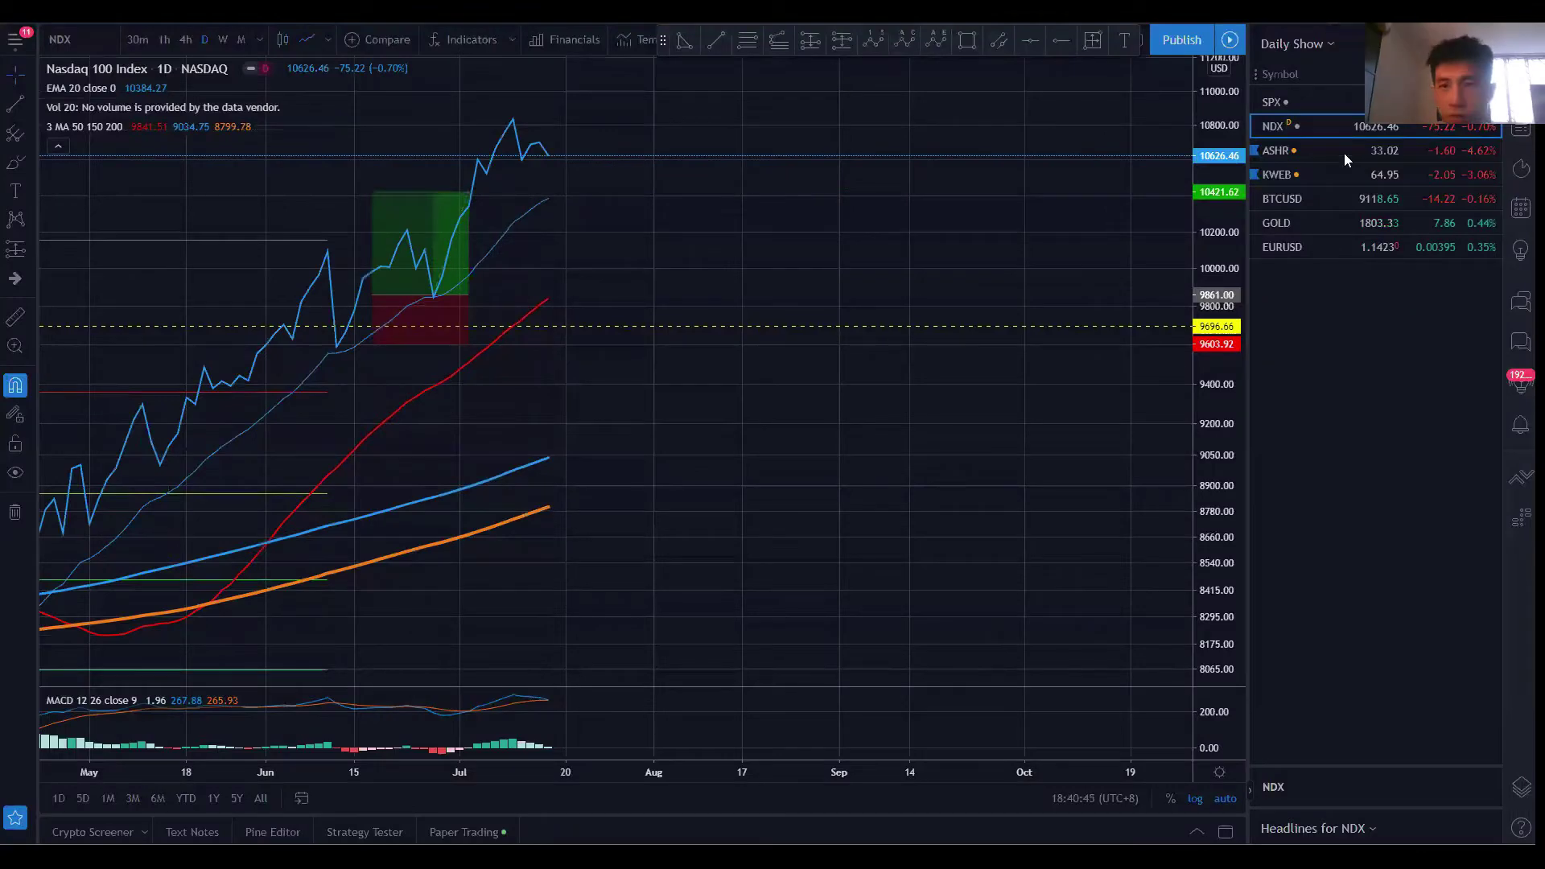
left_click(1344, 153)
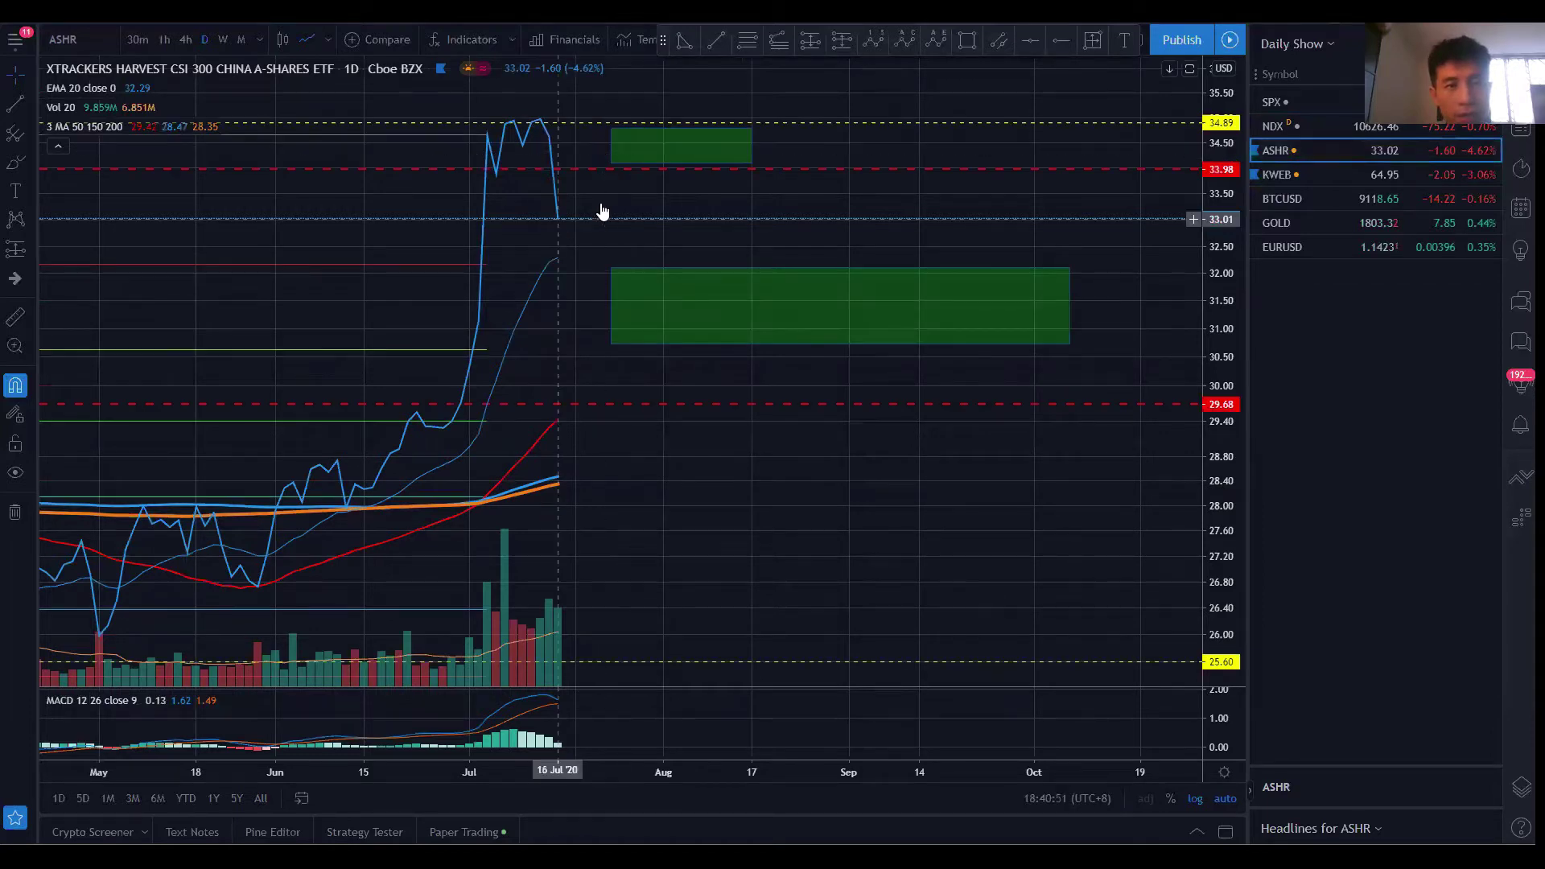
Examine the ASHR daily chart as candlesticks, including its recent price gaps and the earlier price history
left_click_drag(608, 200, 540, 198)
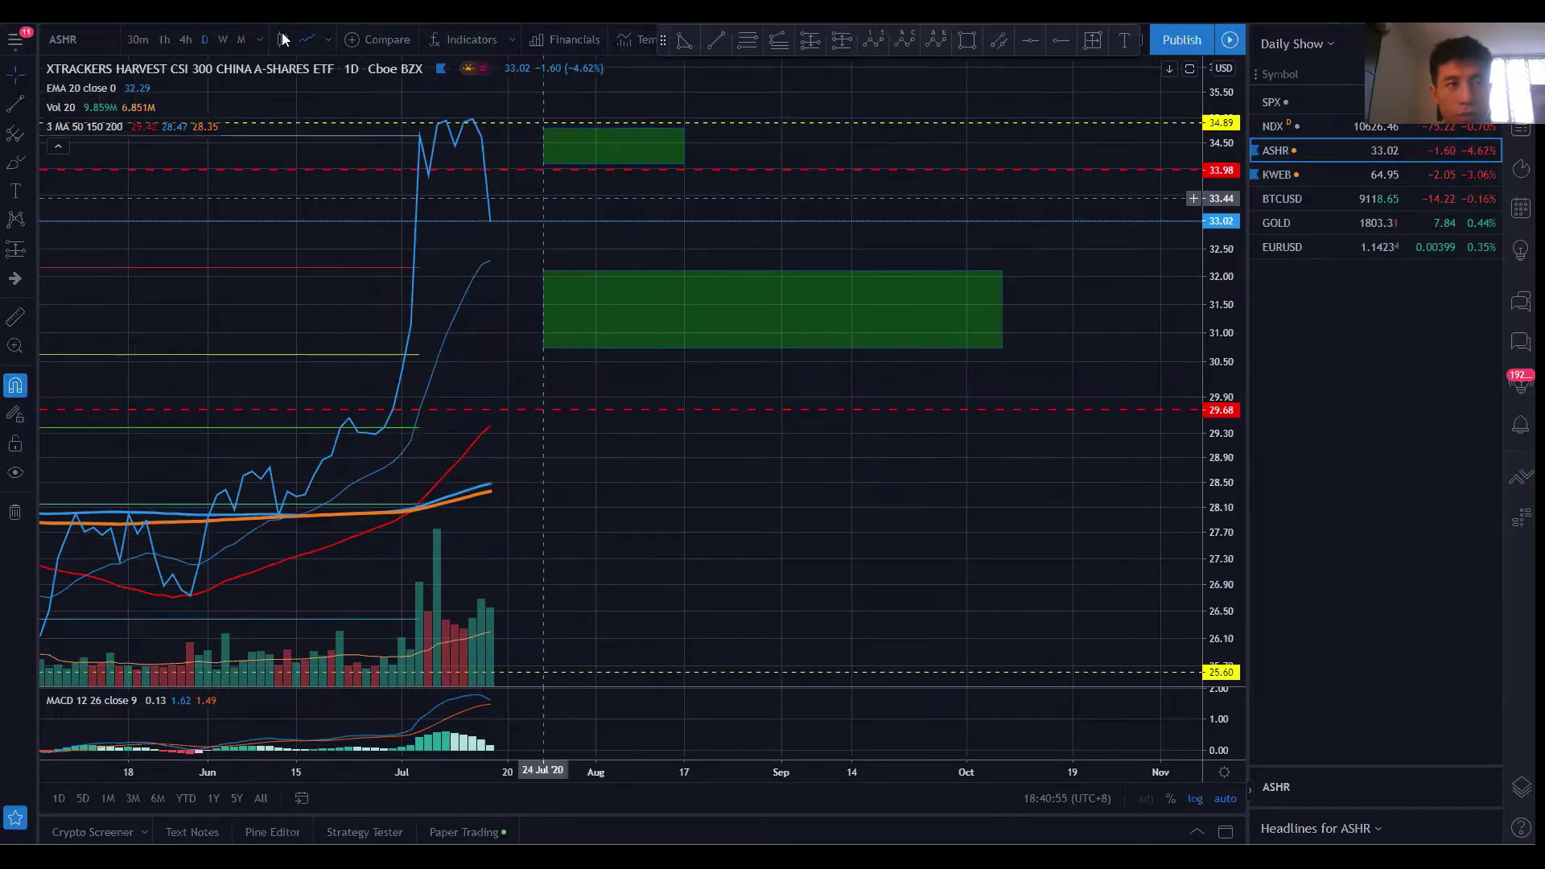
left_click(283, 39)
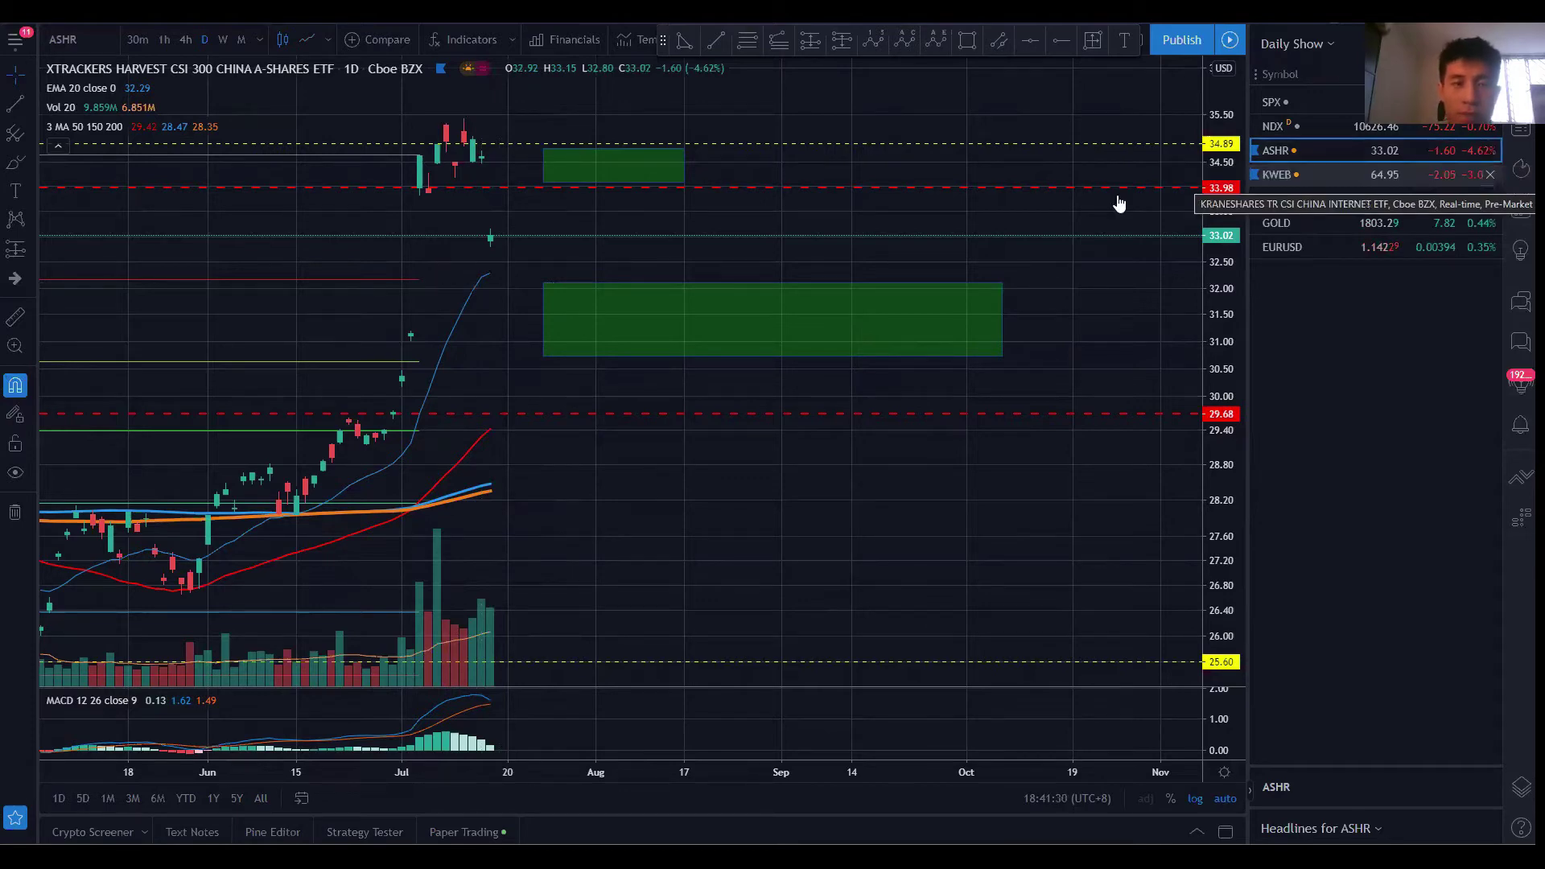
left_click_drag(642, 454, 719, 450)
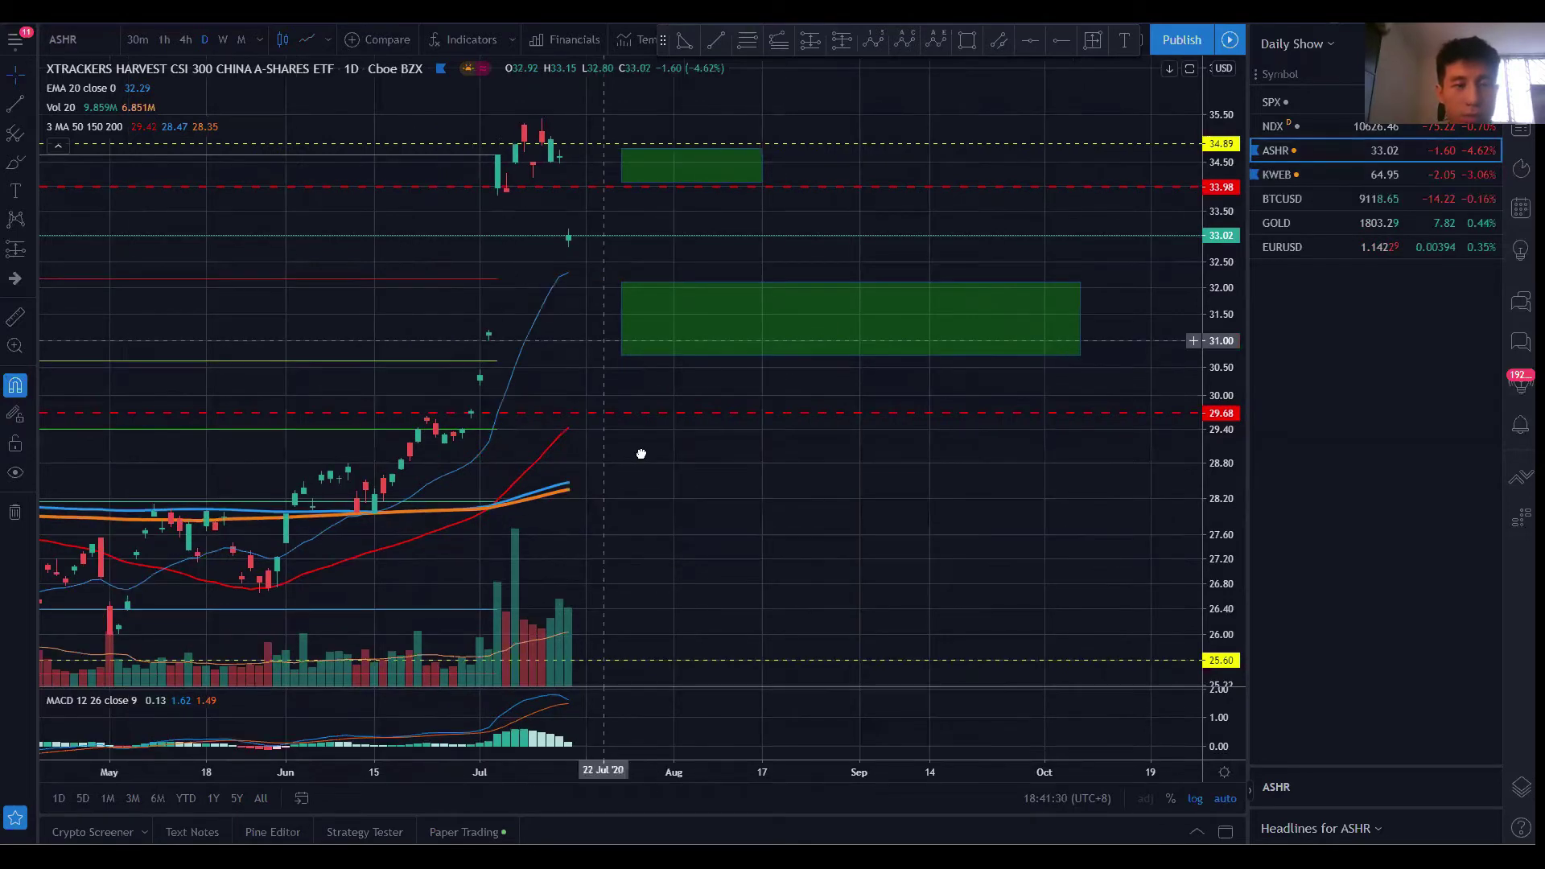
left_click_drag(520, 461, 784, 350)
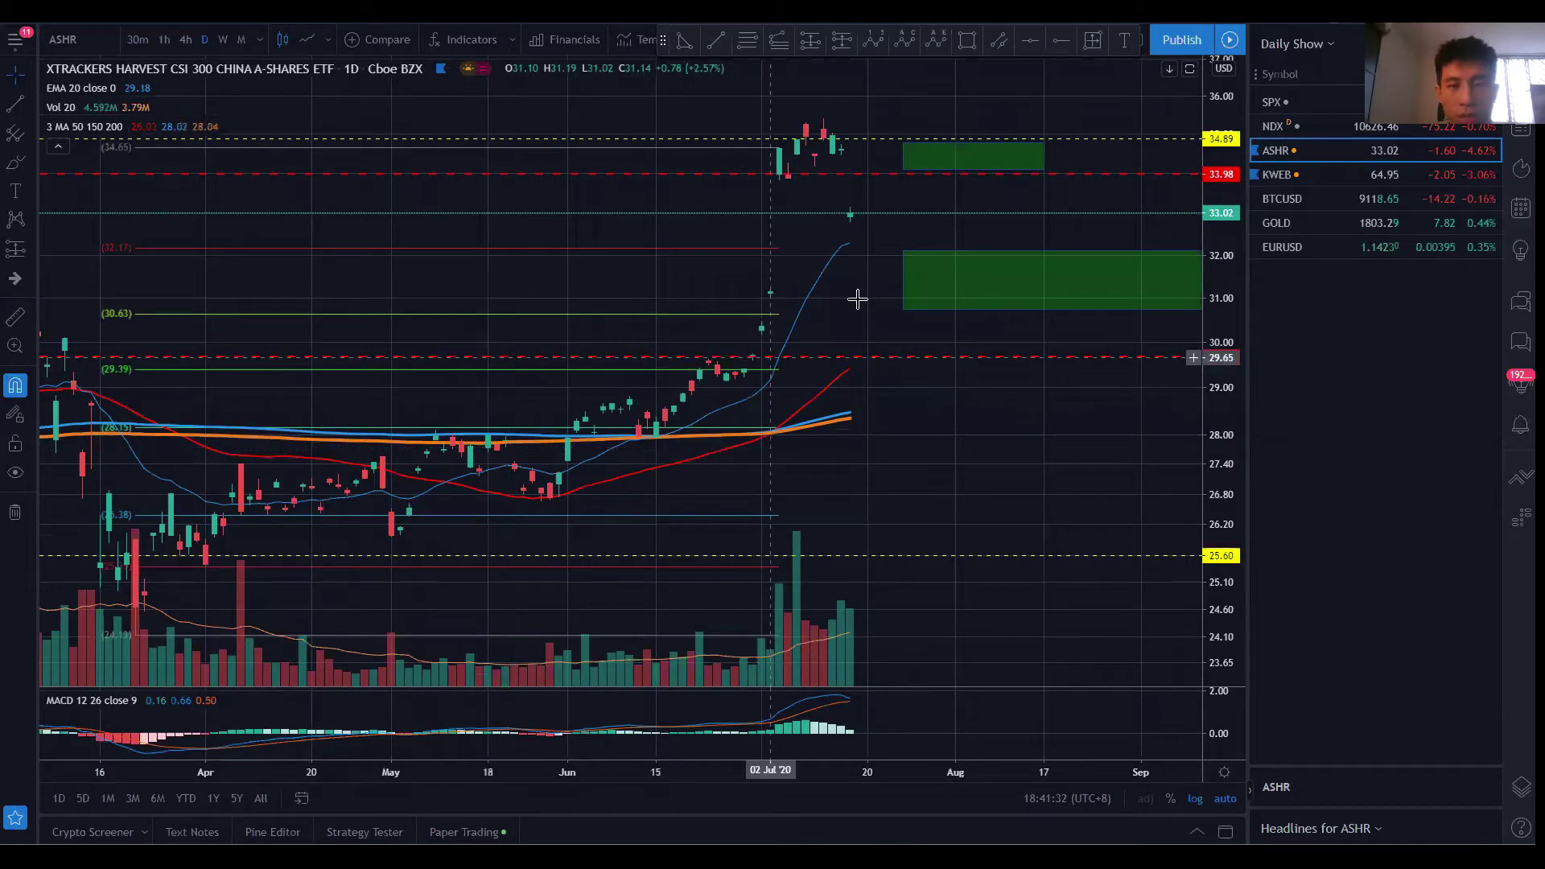
left_click_drag(667, 309, 607, 312)
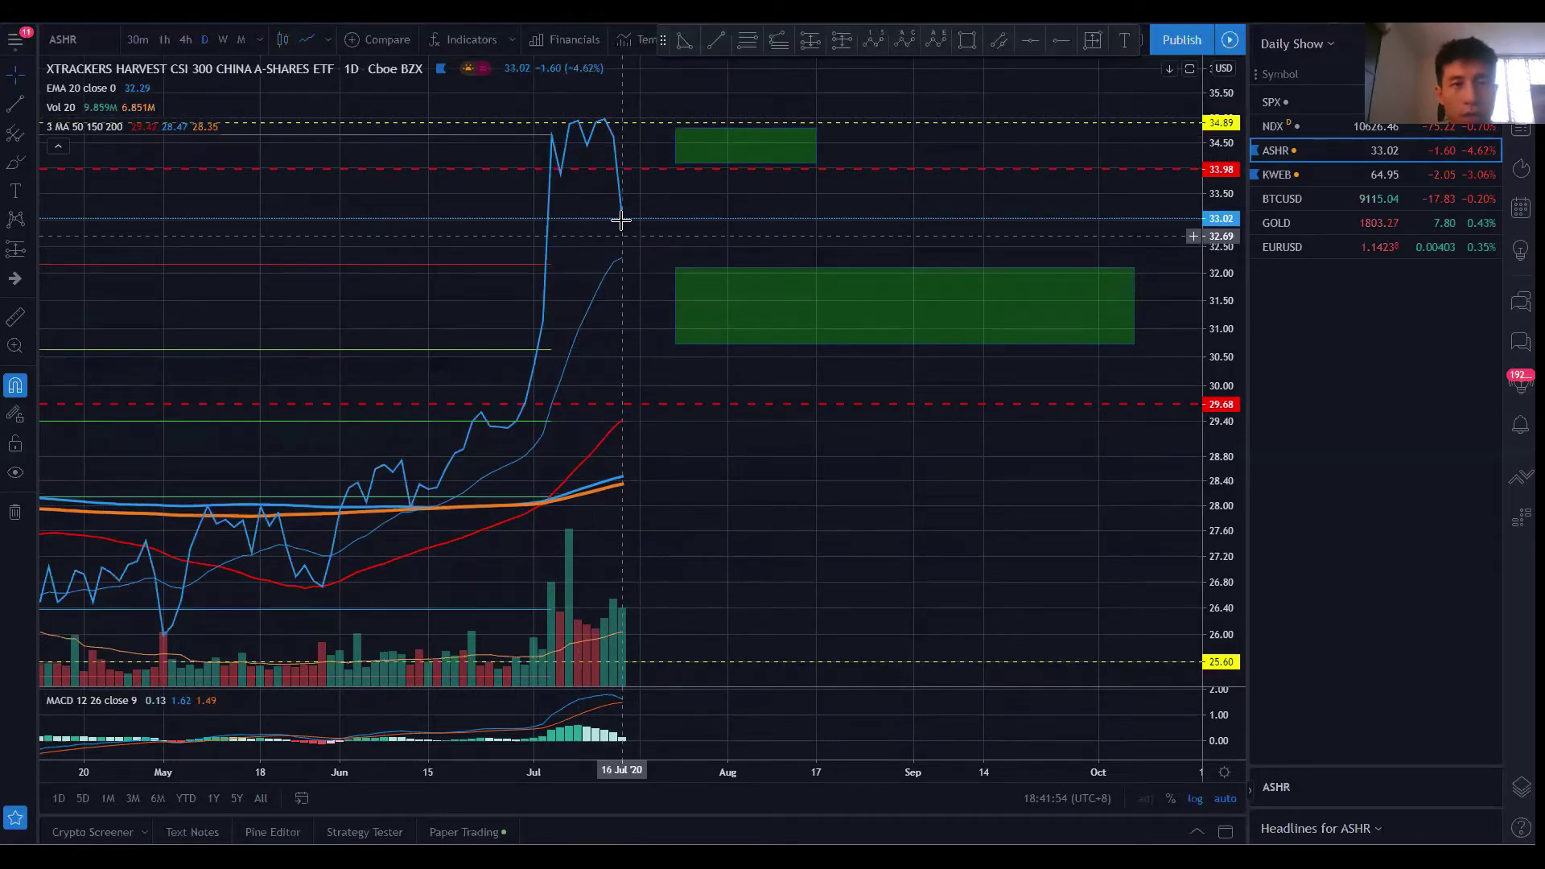
Switch to Excel and fill the ASHR entry in row 309 with Daily MS Neutral, Daily Trend Bullish and D Str. Of Trend Strong
key("alt+Tab")
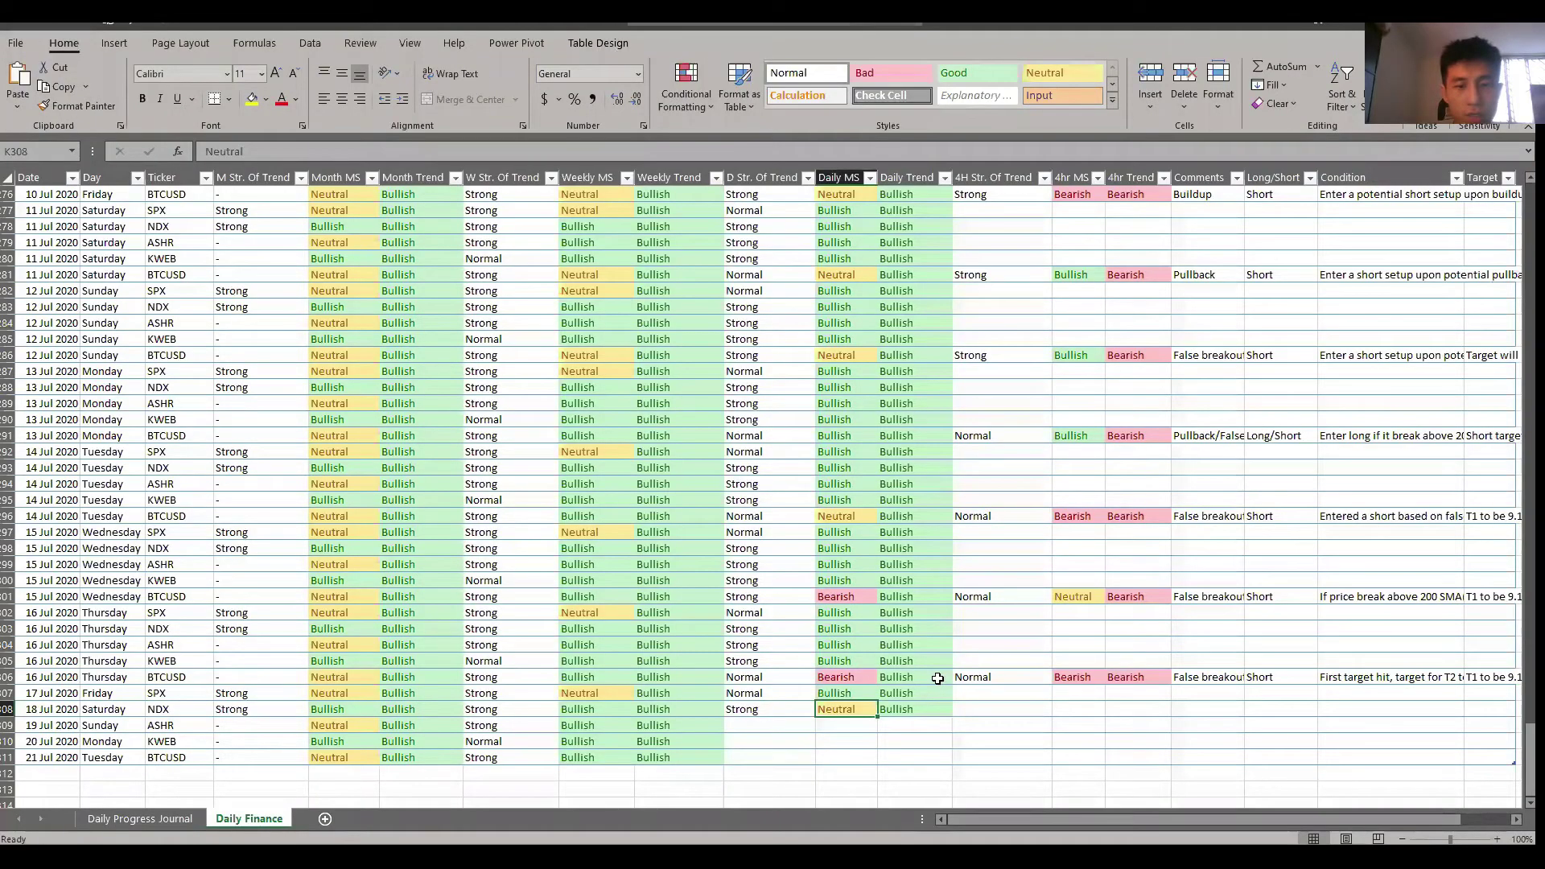
key("Down")
type("Neutral")
key("Right")
key("ctrl+d")
key("Left")
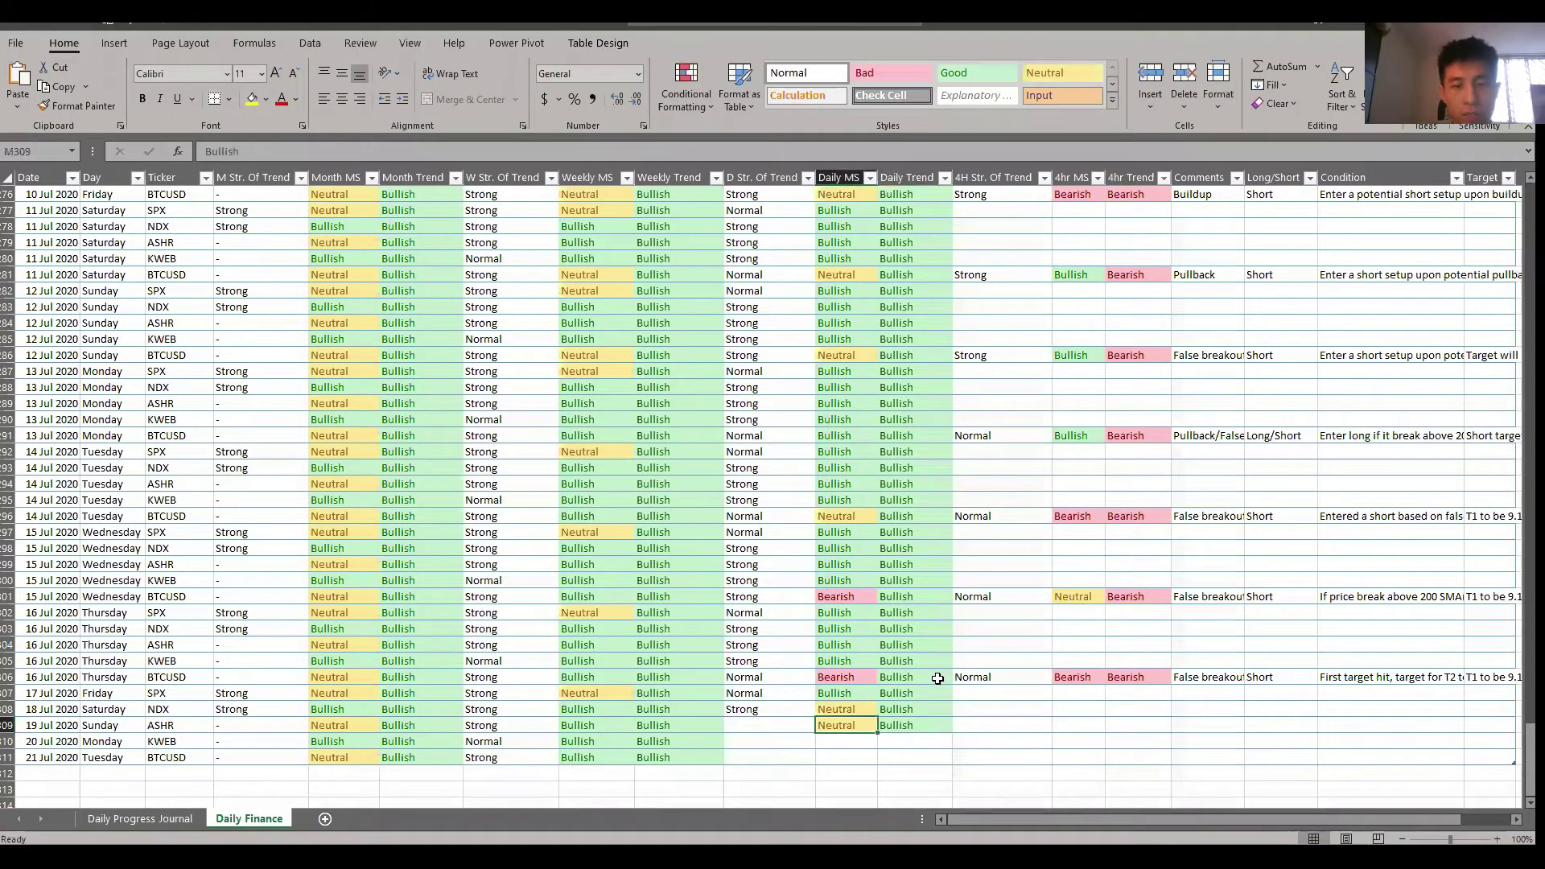
key("Left")
View the KWEB daily chart in TradingView, and fill its Excel entry in row 310 with Daily MS Bearish, Daily Trend Bullish and D Str. Of Trend Strong
key("alt+Tab")
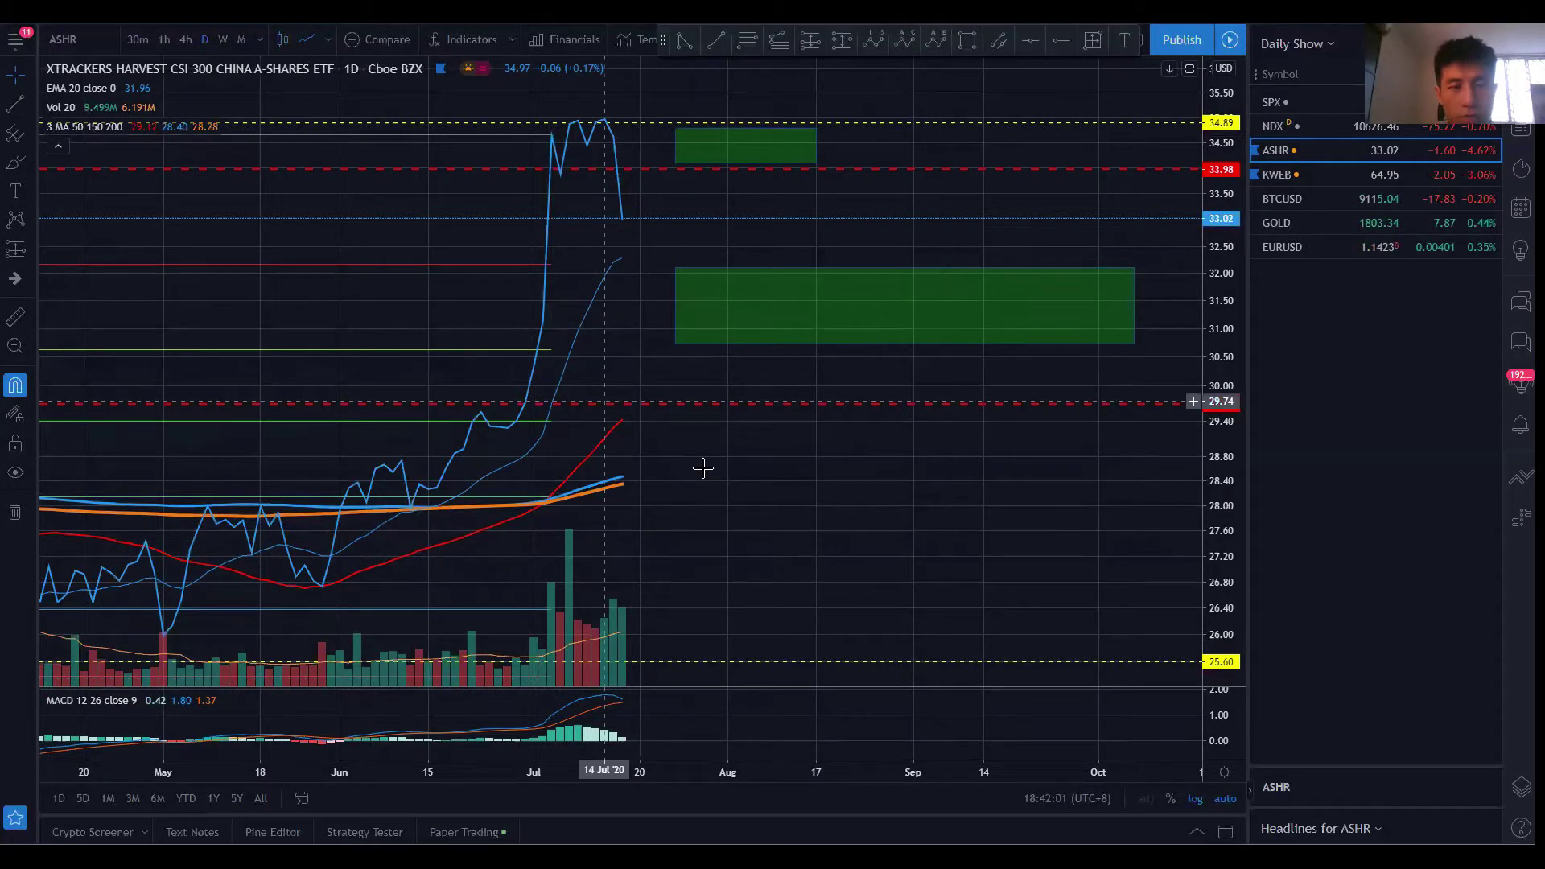
left_click(1315, 182)
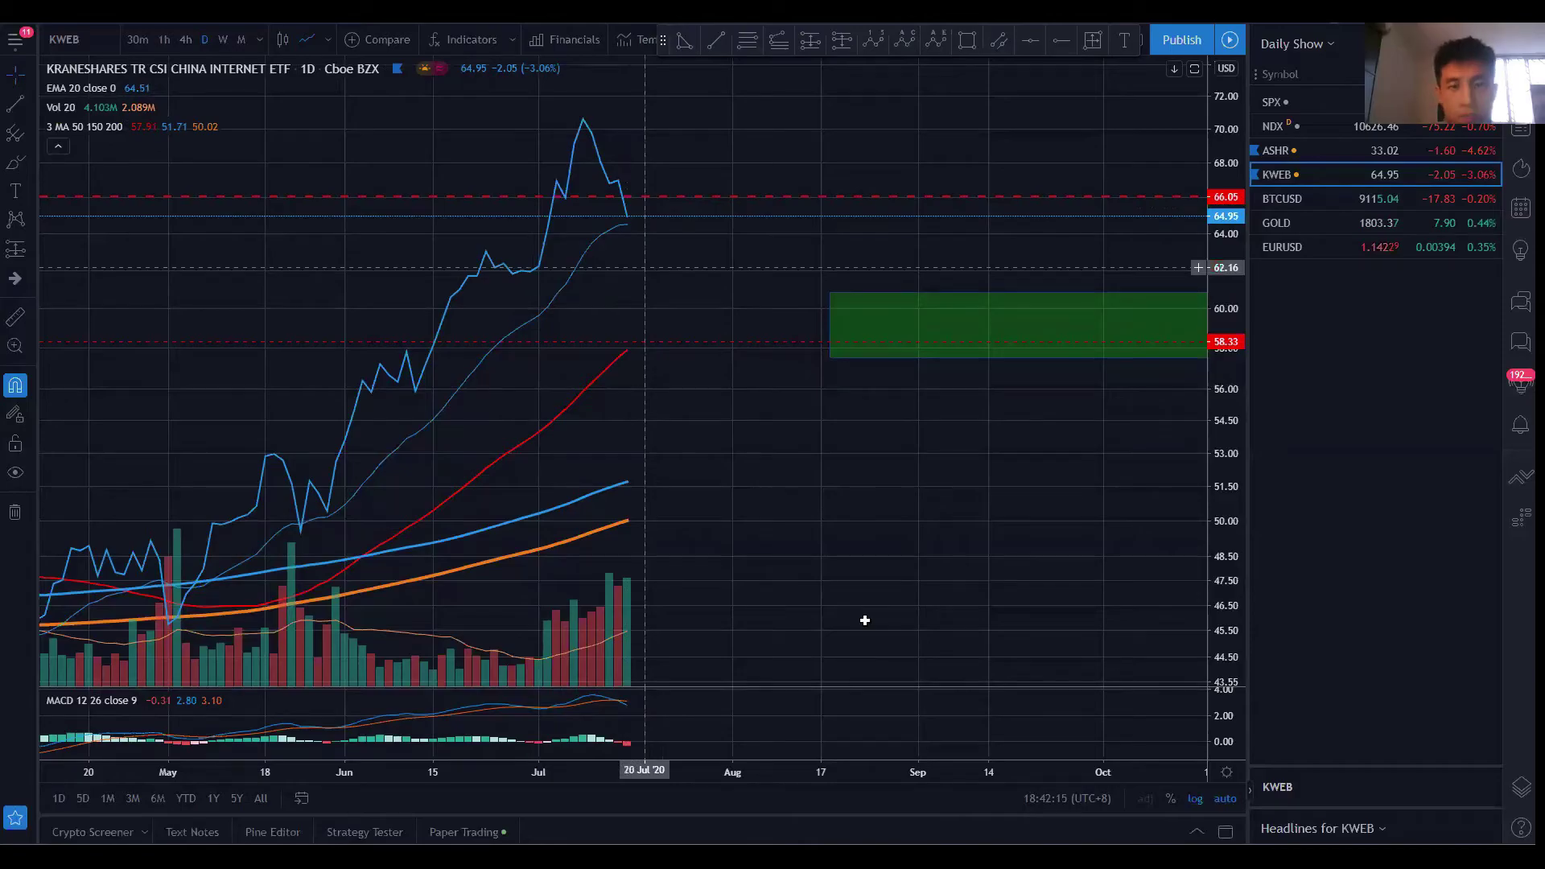
key("alt+Tab")
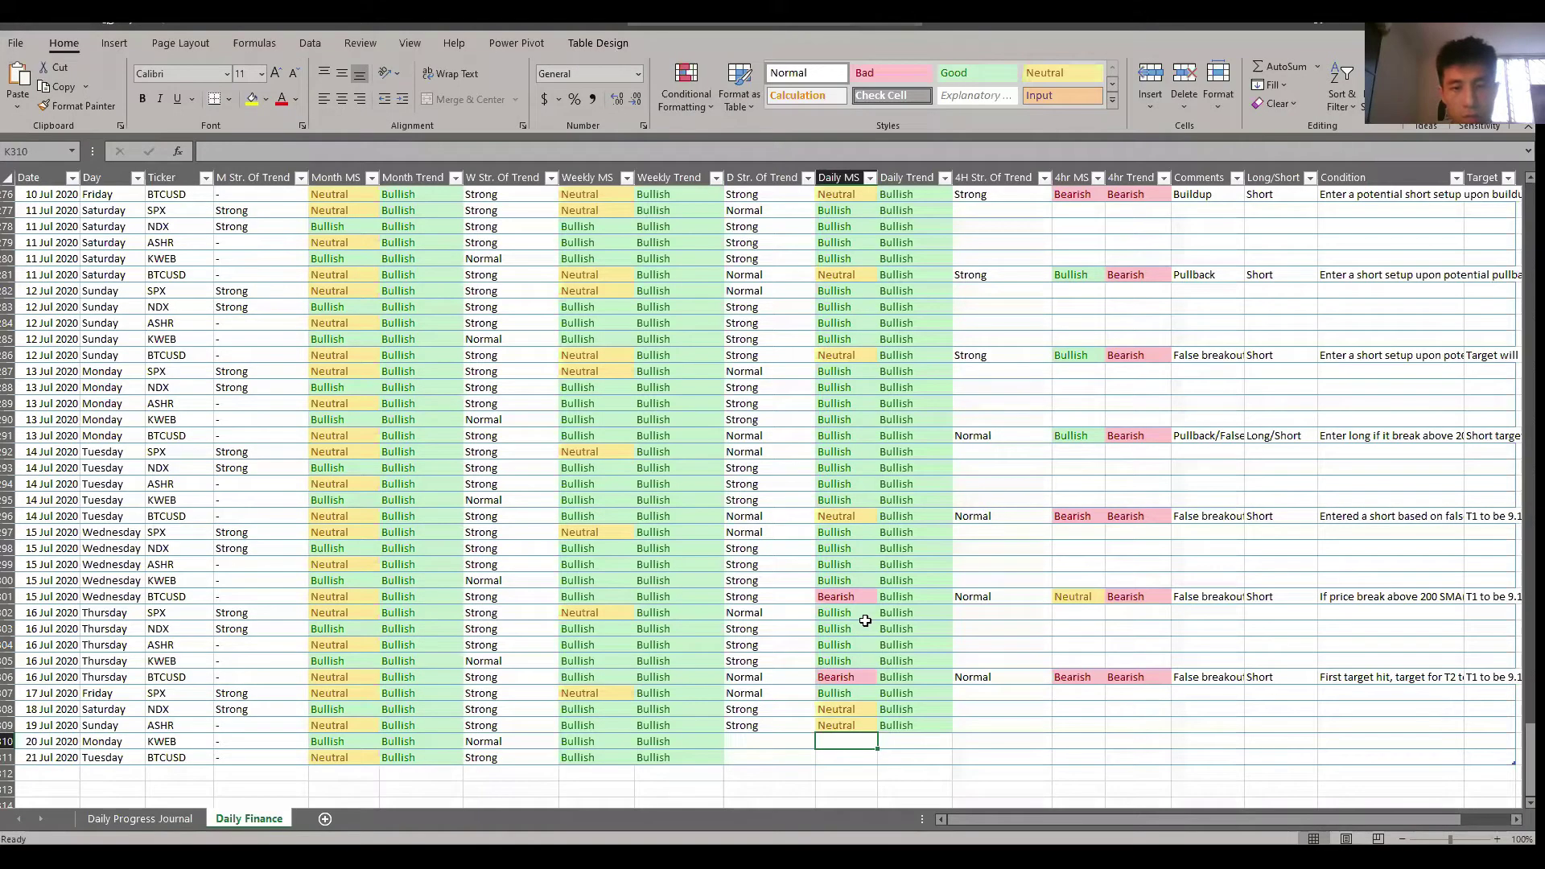
type("Bearish")
key("Tab")
type("Bullish")
key("Tab")
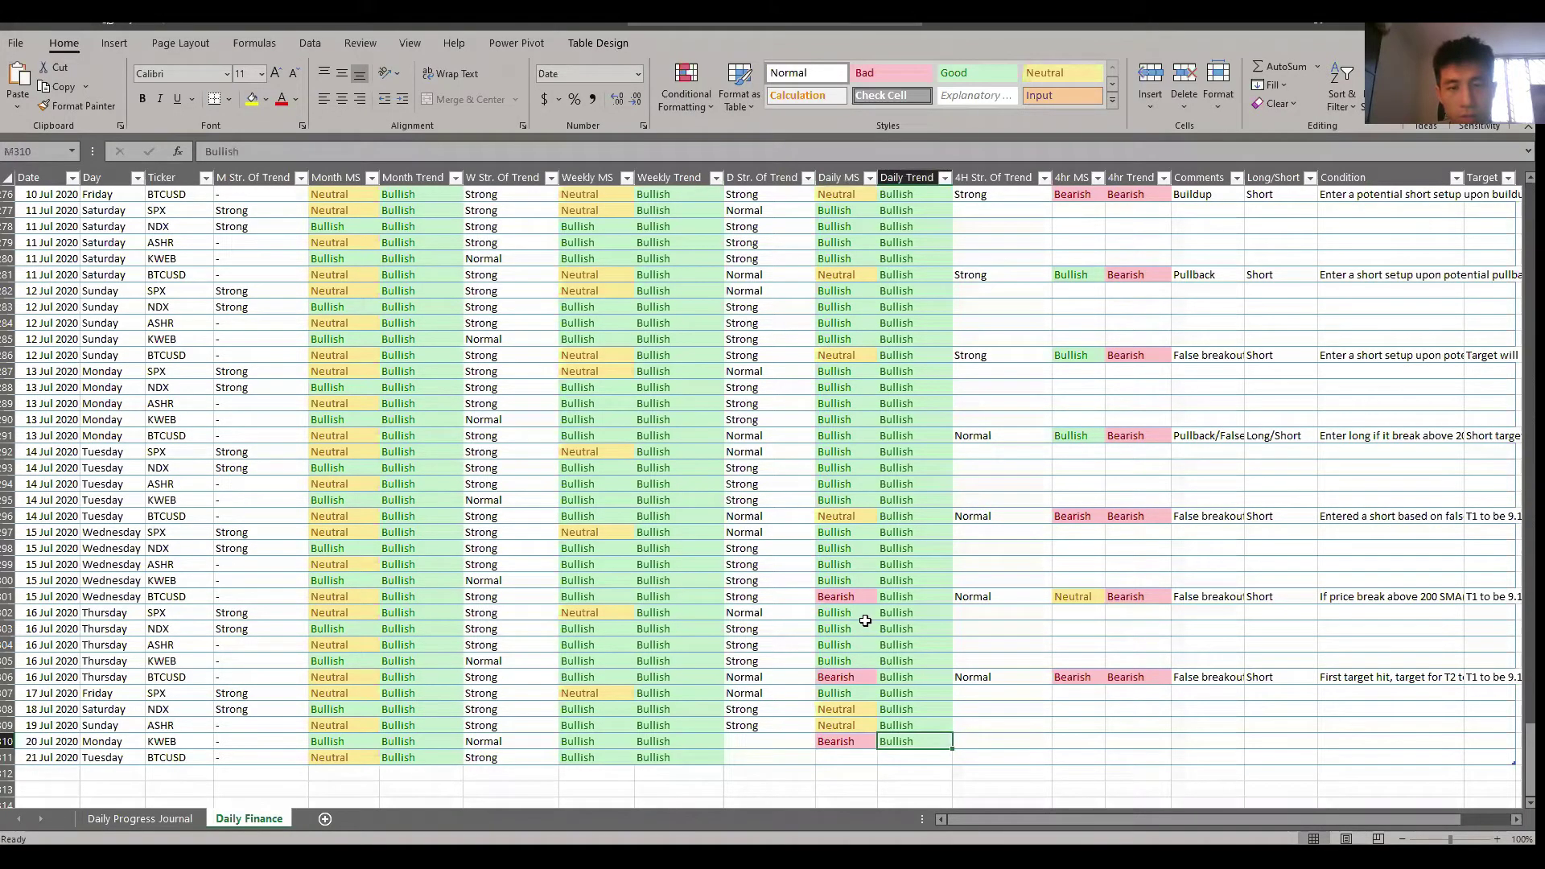
key("Left")
key("Left")
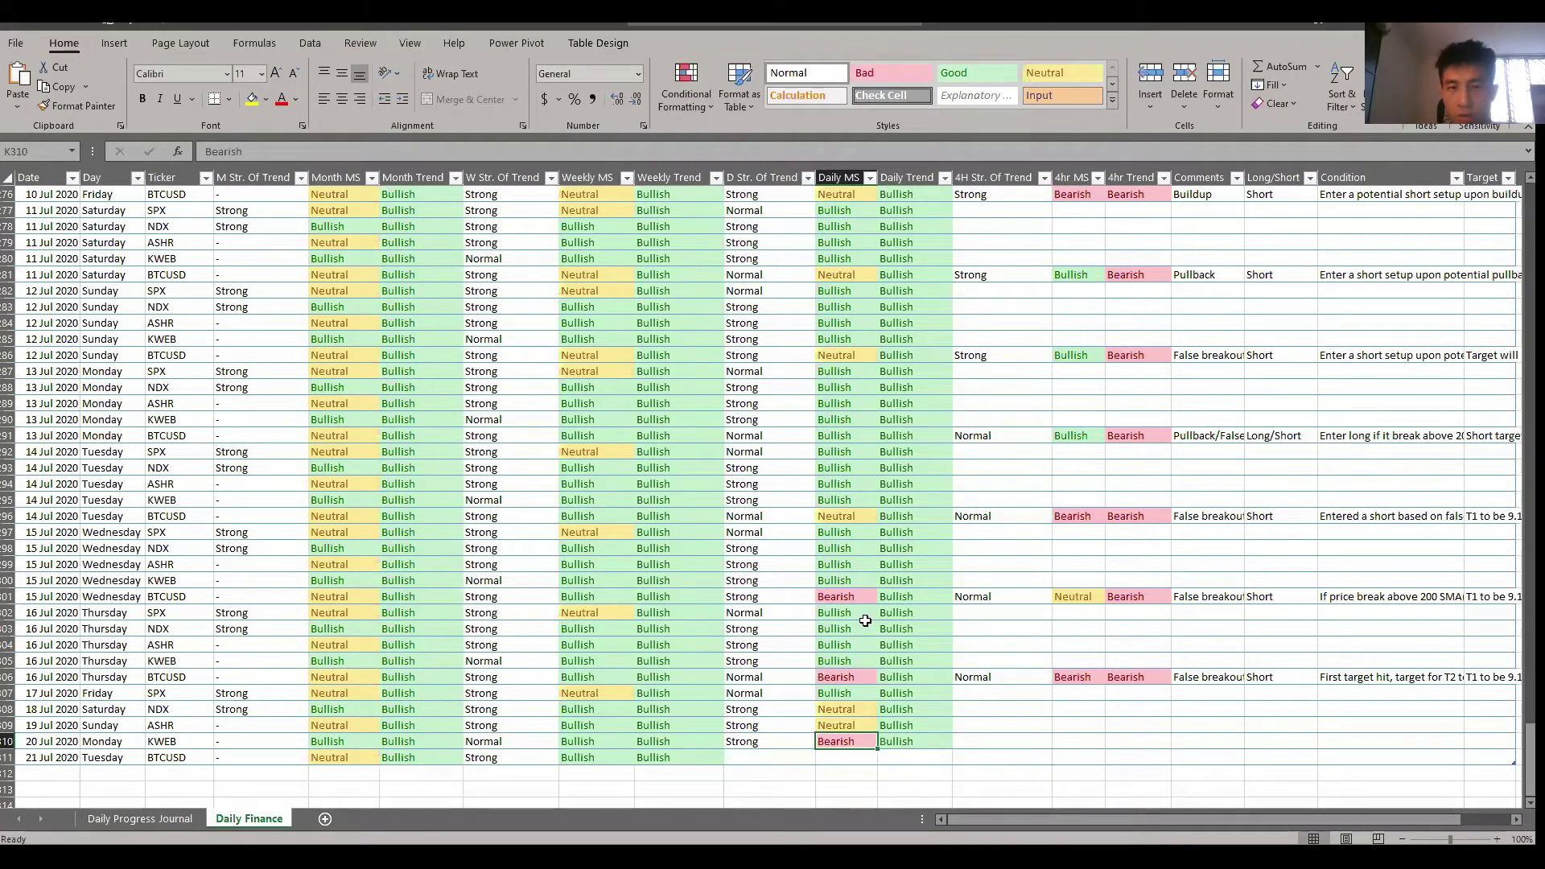
Return to TradingView and examine the KWEB daily chart as candlesticks, including its earlier price history and the marked support levels
key("alt+Tab")
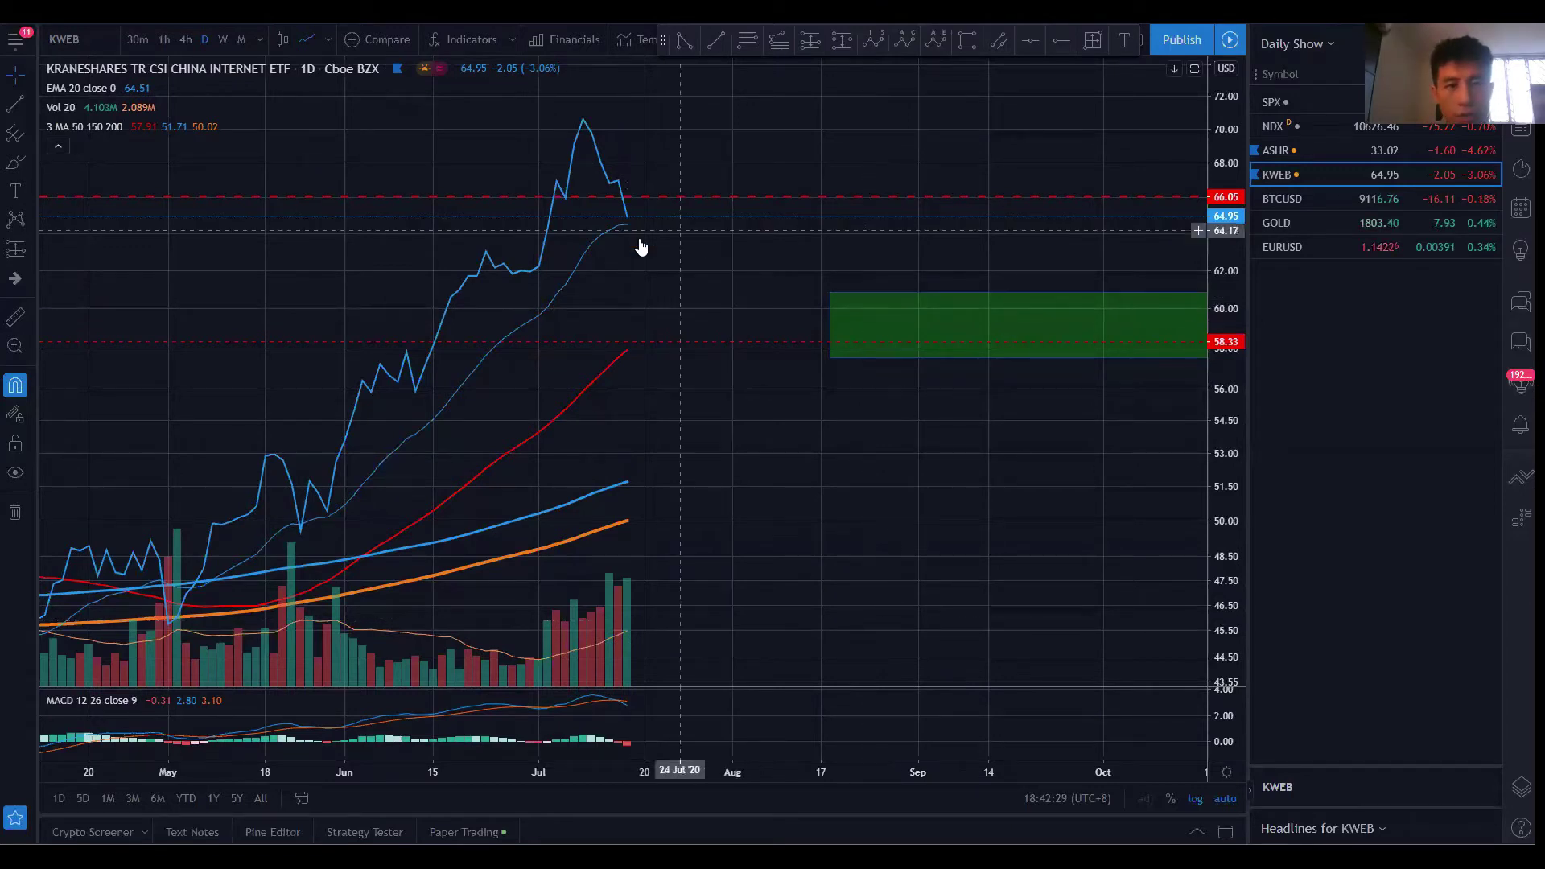
left_click(280, 43)
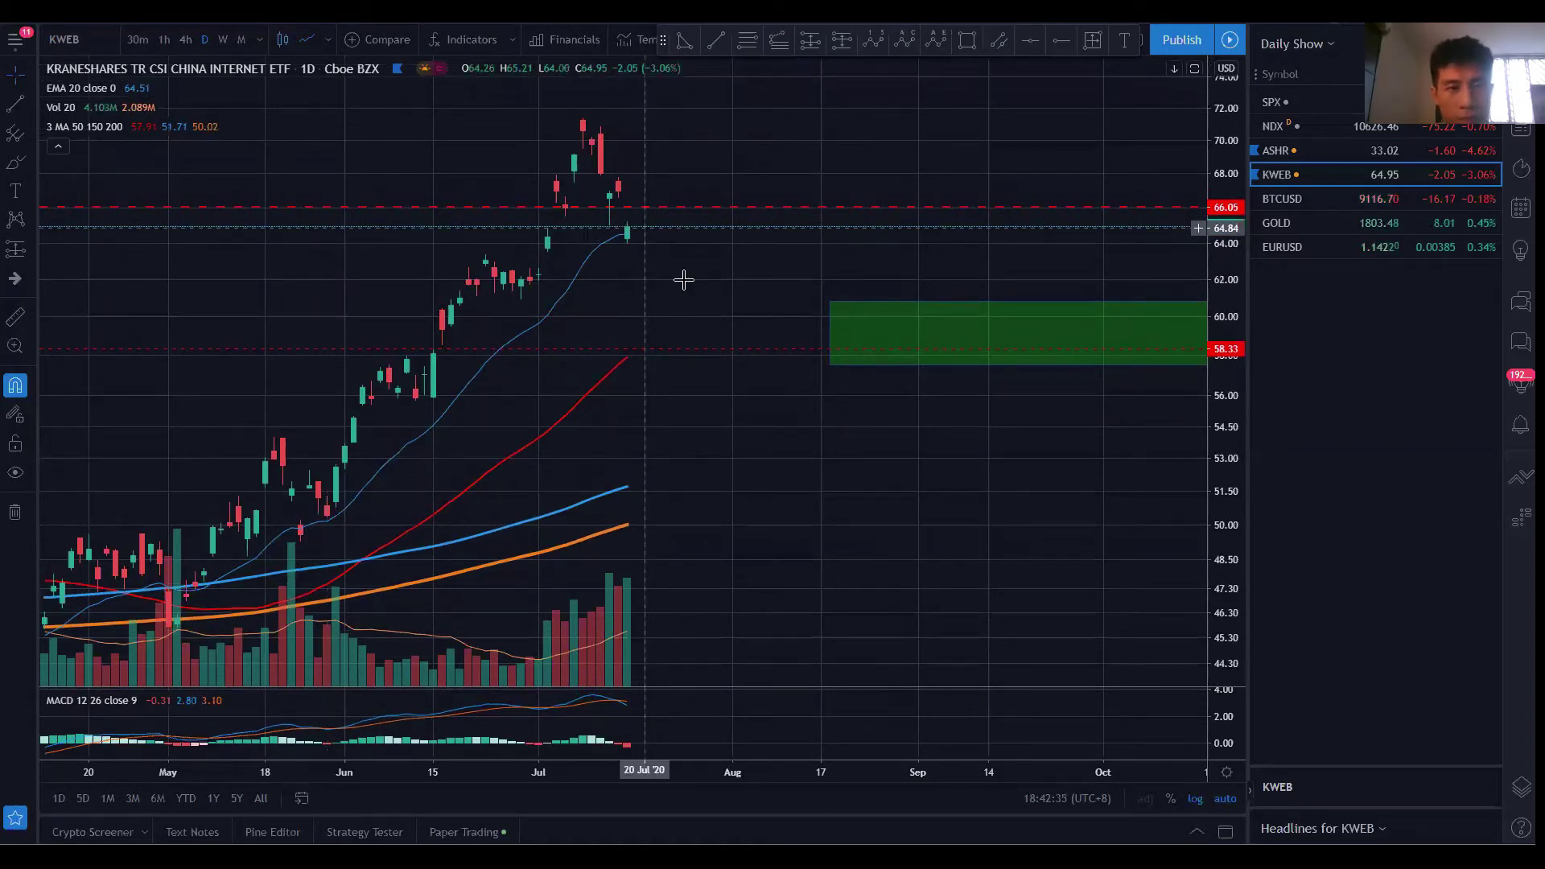
left_click_drag(817, 275, 969, 266)
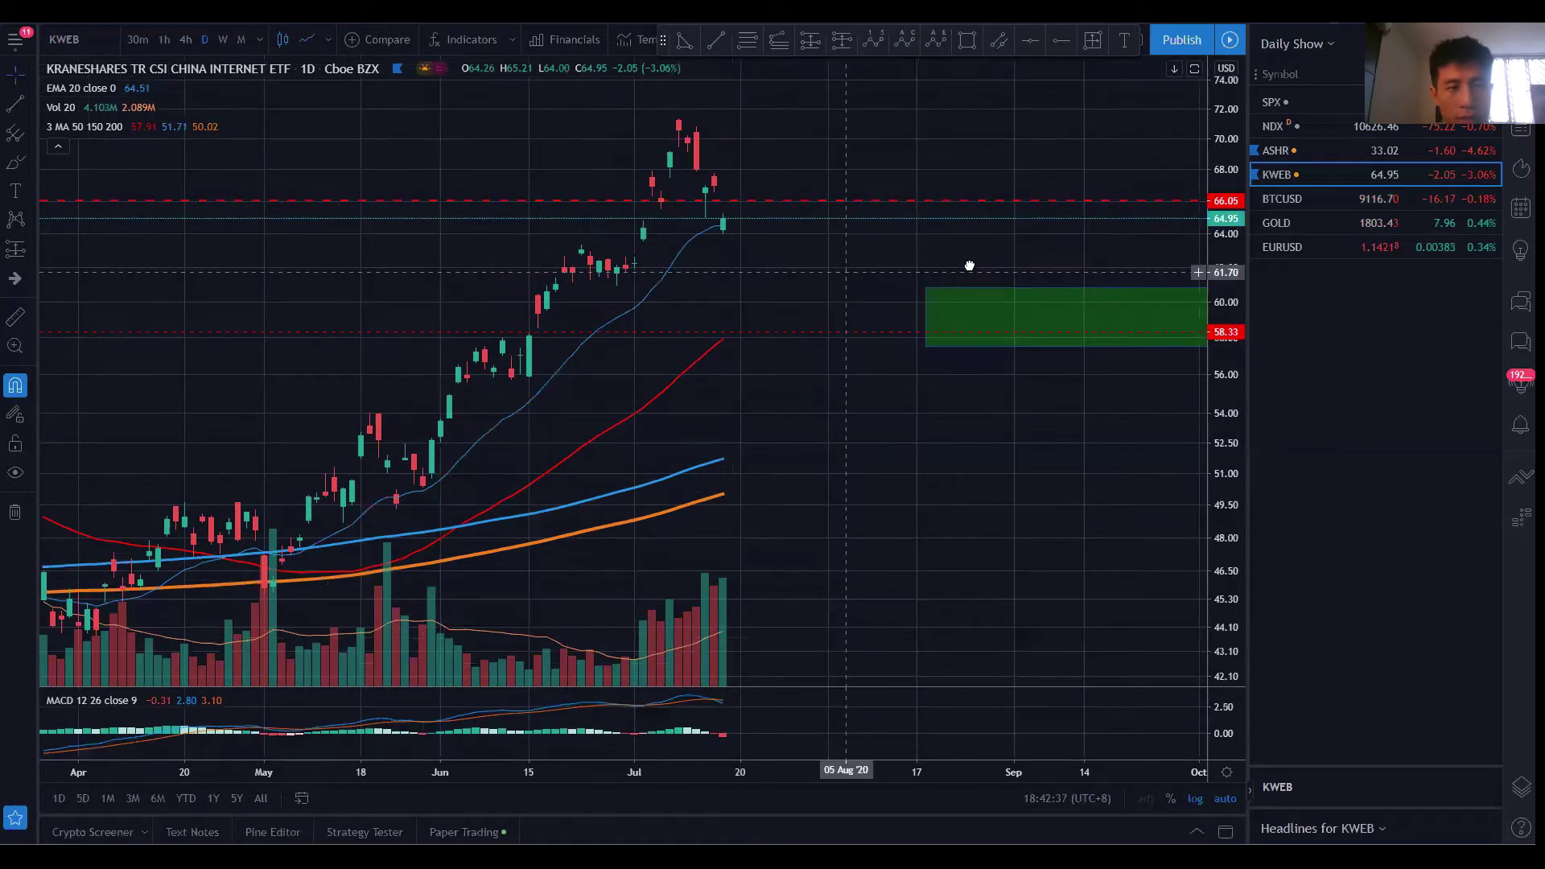
scroll(386, 469, "left", 3)
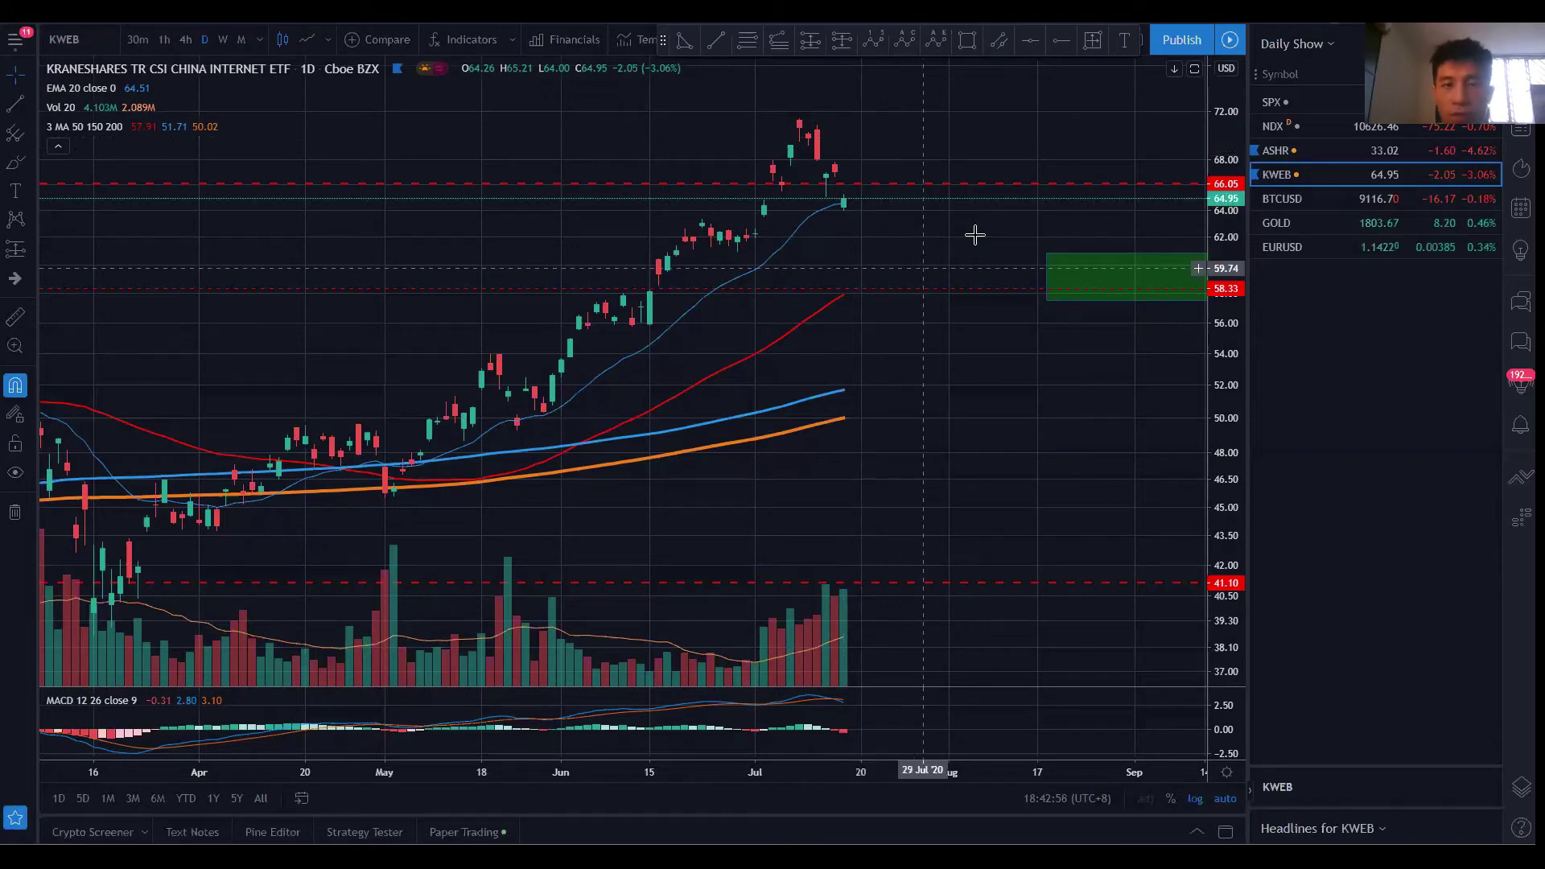
left_click_drag(958, 239, 856, 239)
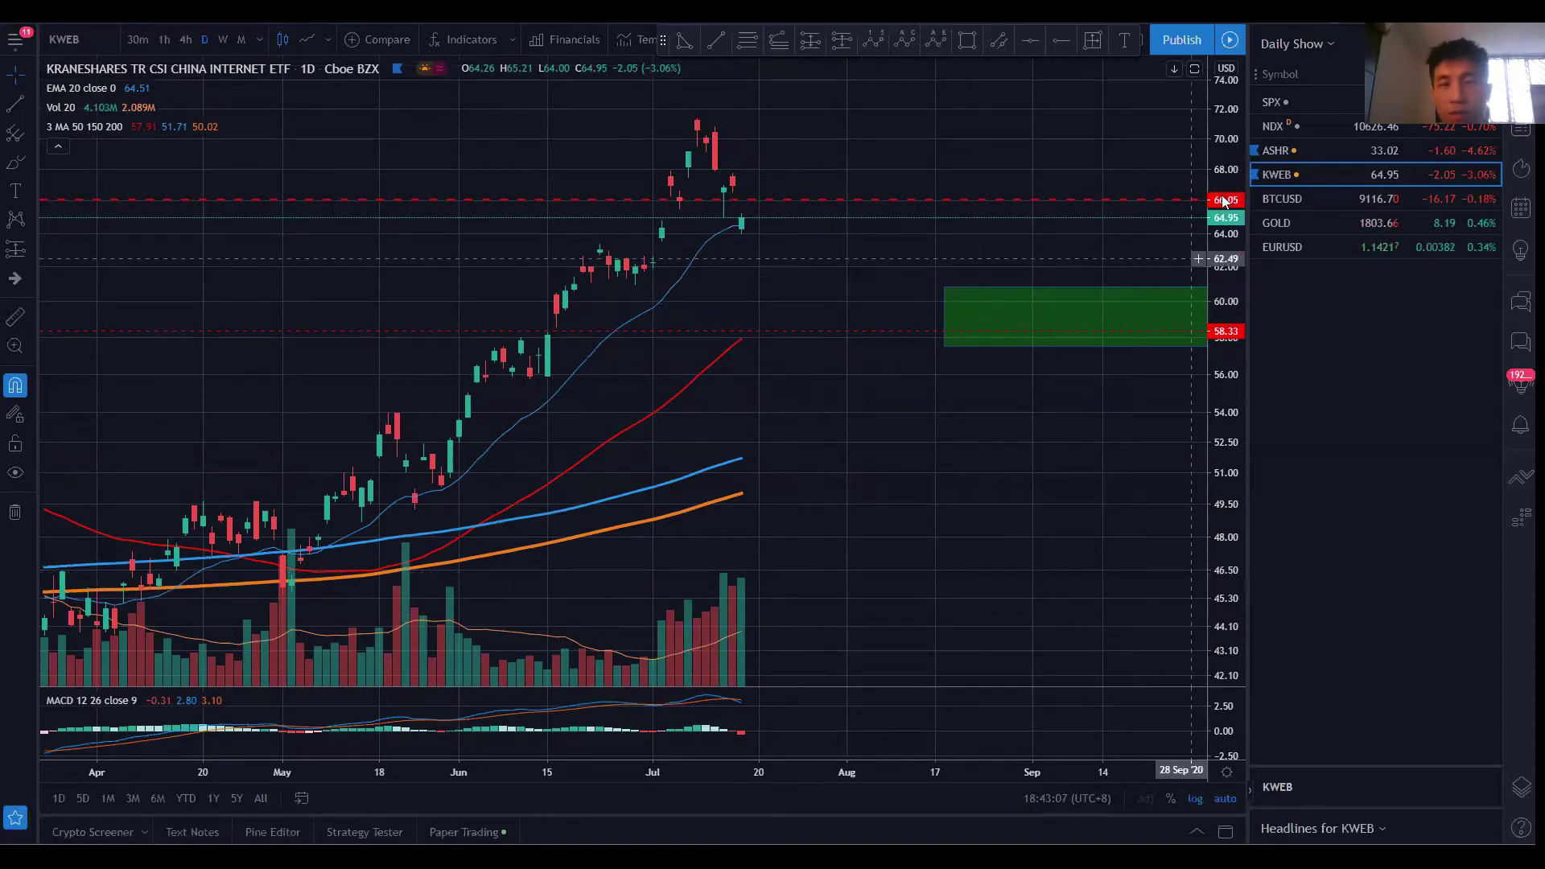
Examine the KWEB daily chart, set it back to a line chart and check its entry in Excel row 310
left_click_drag(1233, 297, 835, 439)
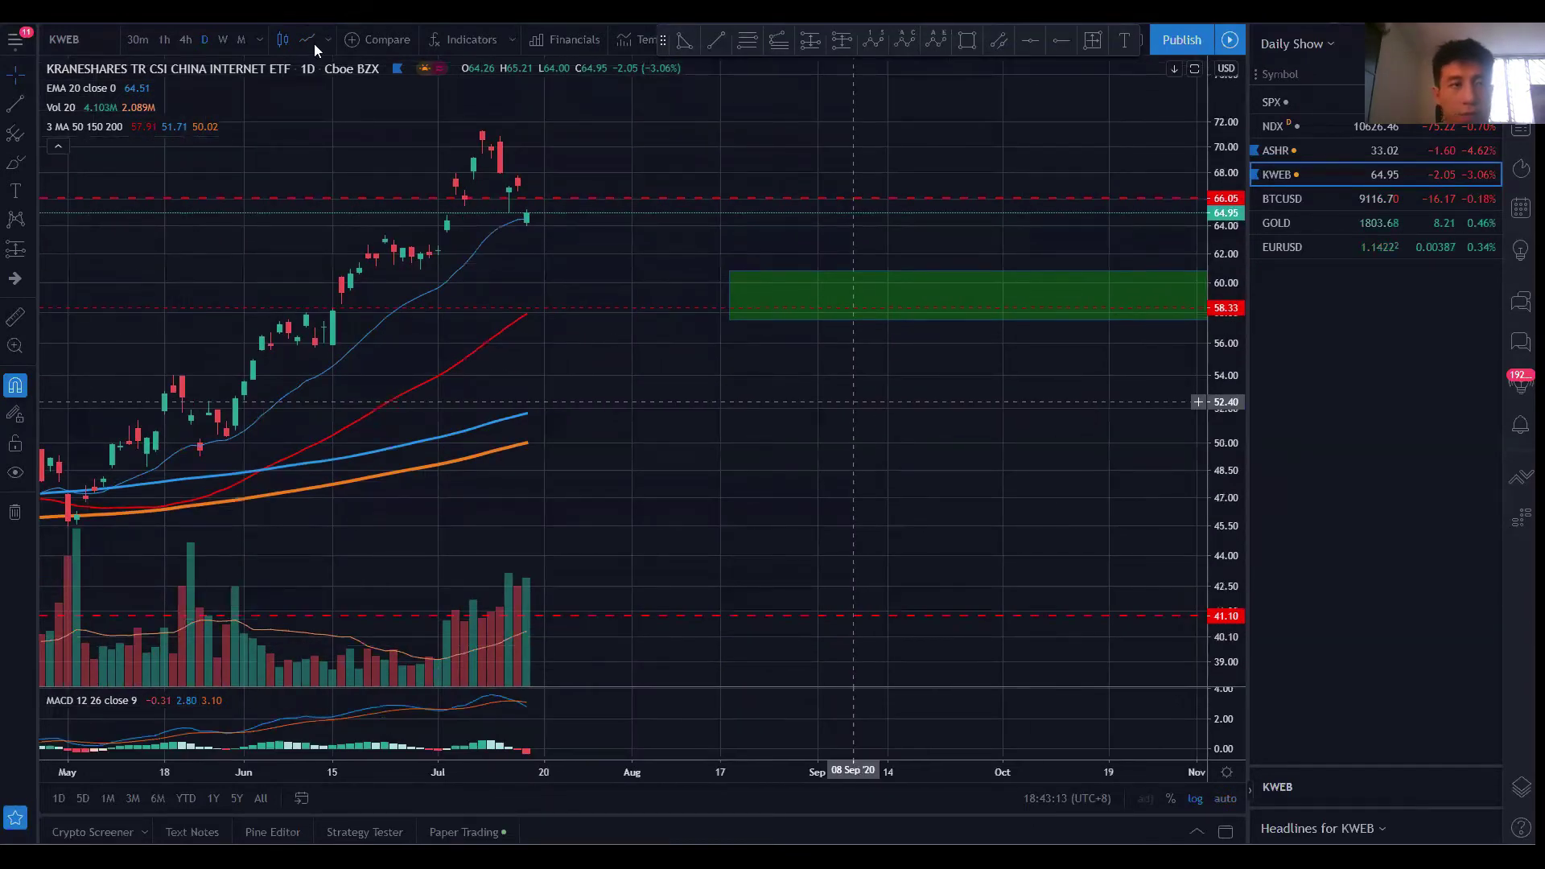
key("alt+Tab")
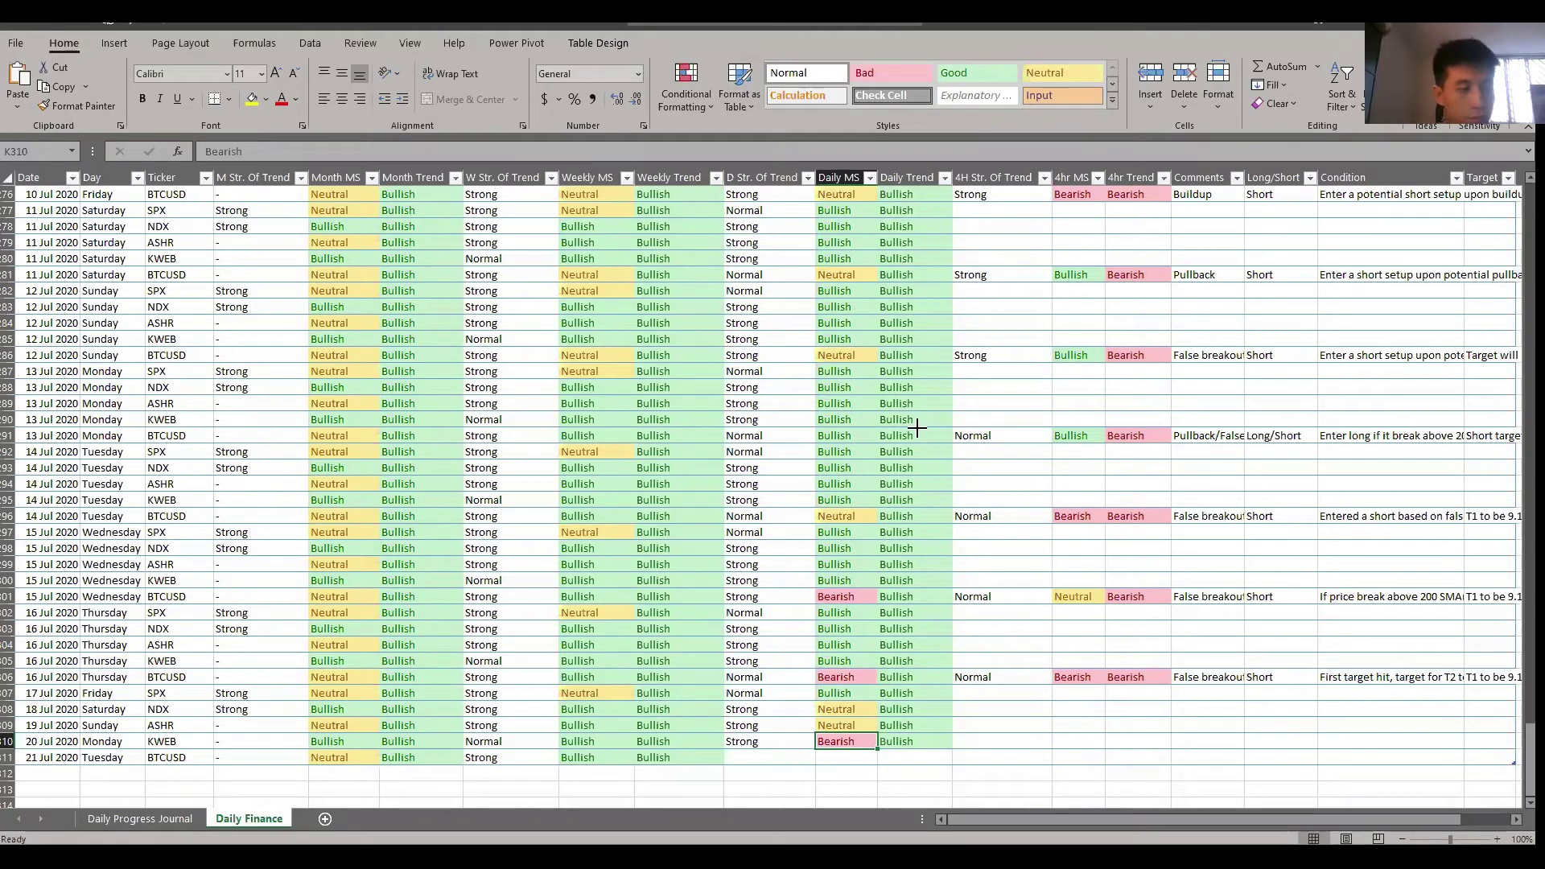
key("alt+Tab")
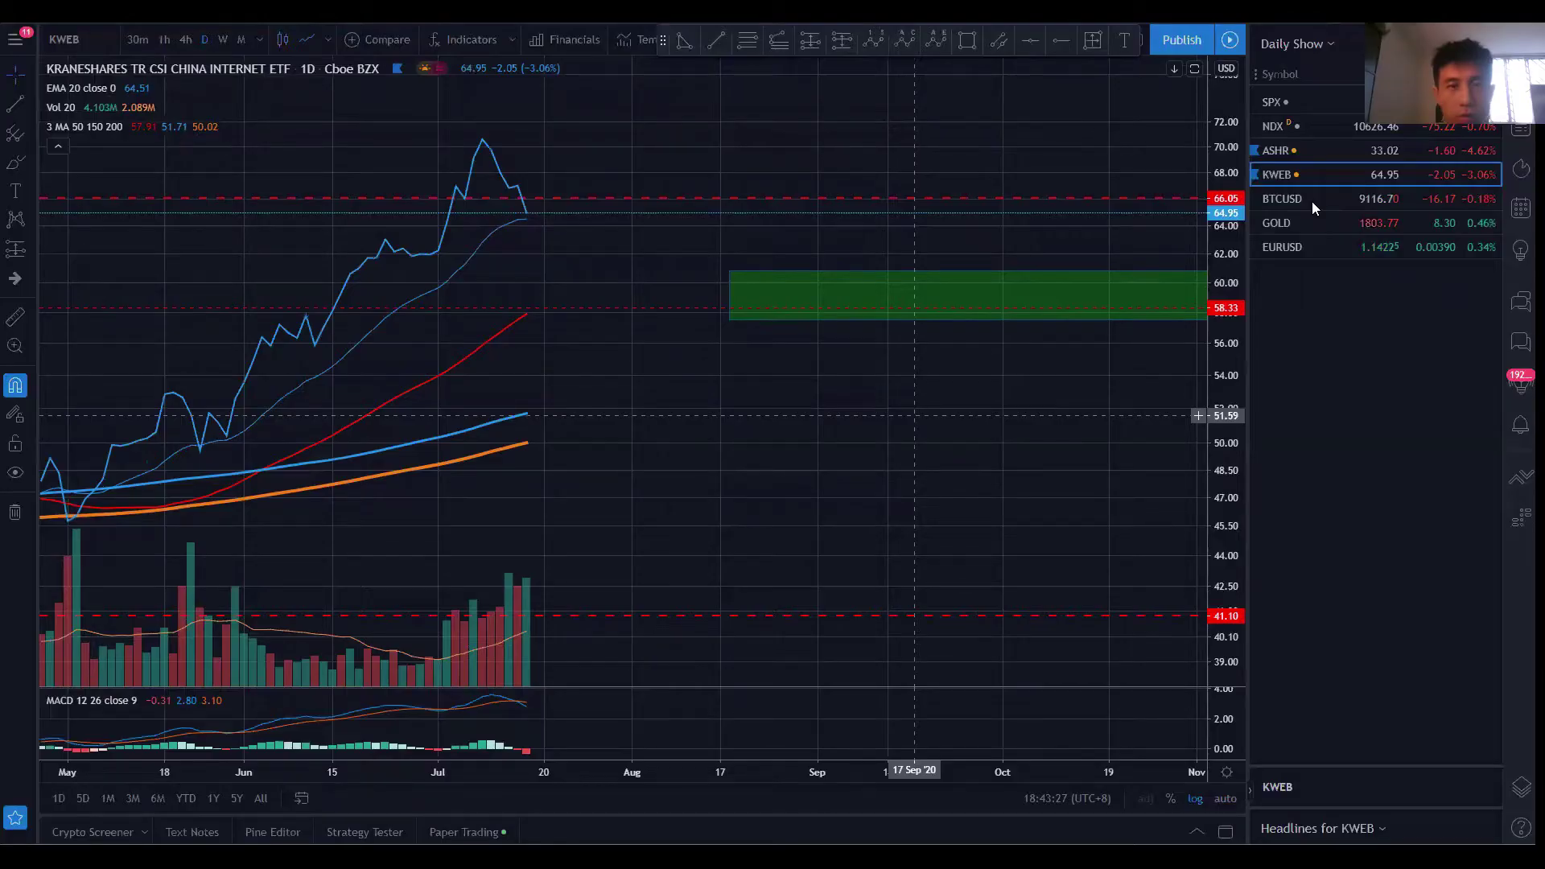
View the BTCUSD daily chart in TradingView and examine its recent price action around the moving averages and the short position
left_click(1312, 201)
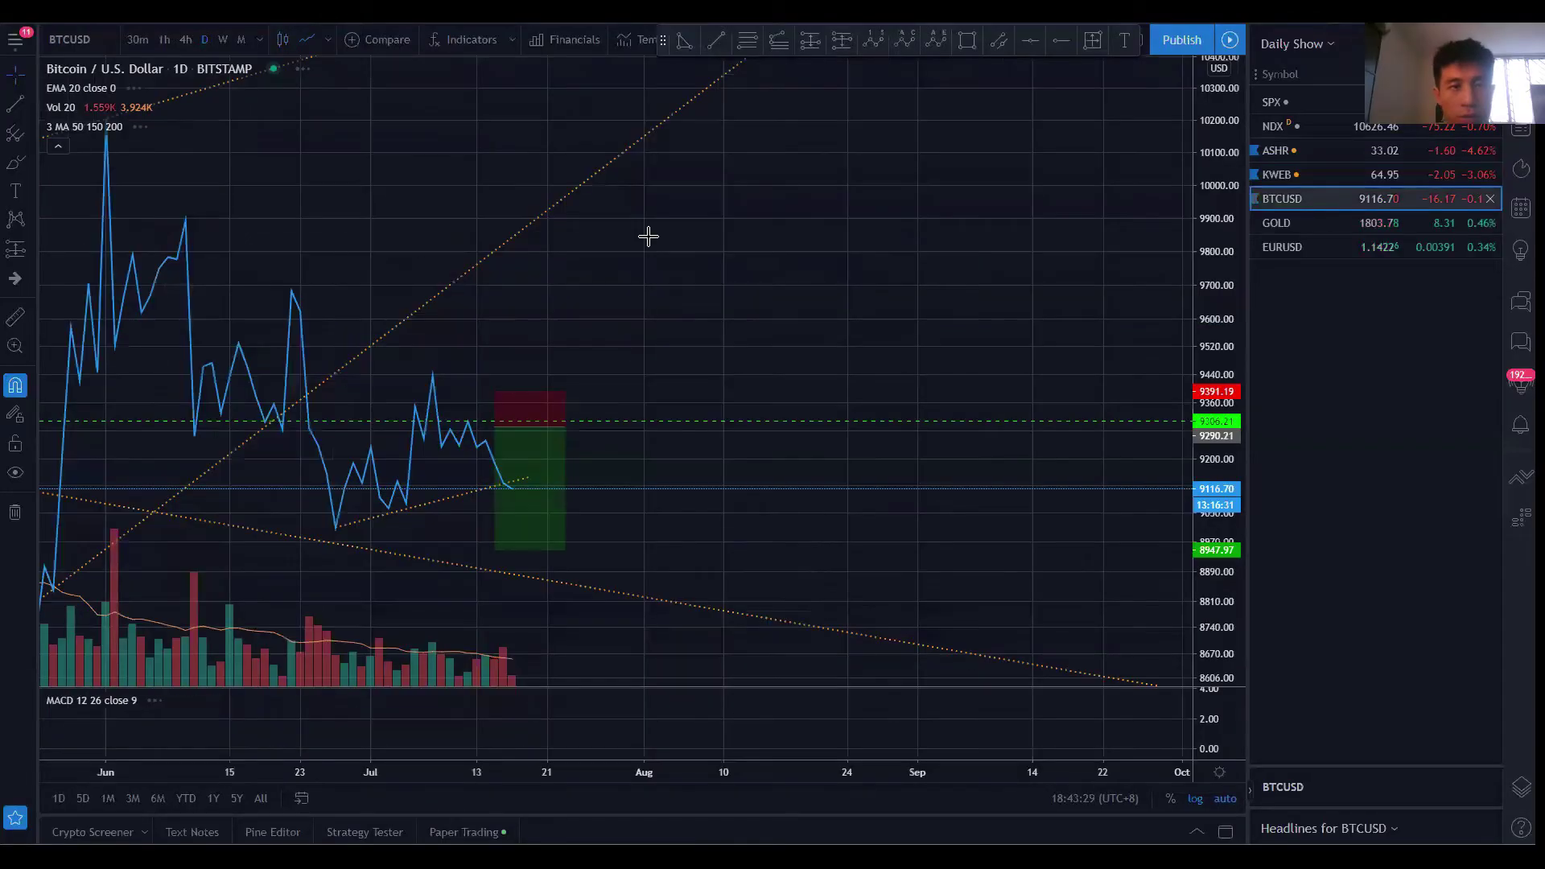
left_click_drag(697, 227, 851, 221)
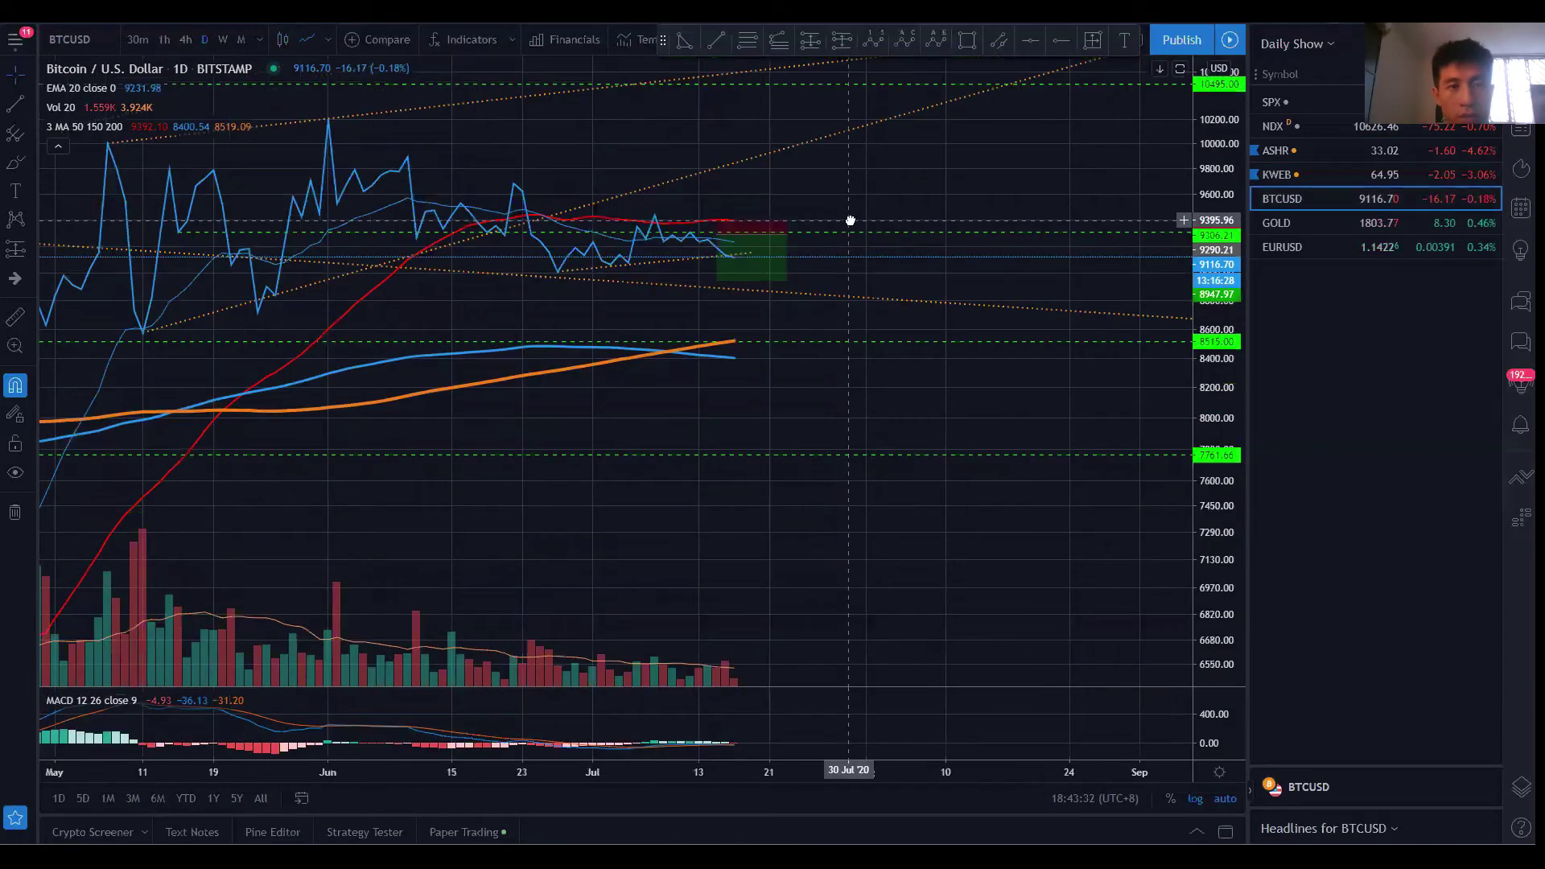
scroll(373, 300, "up", 2)
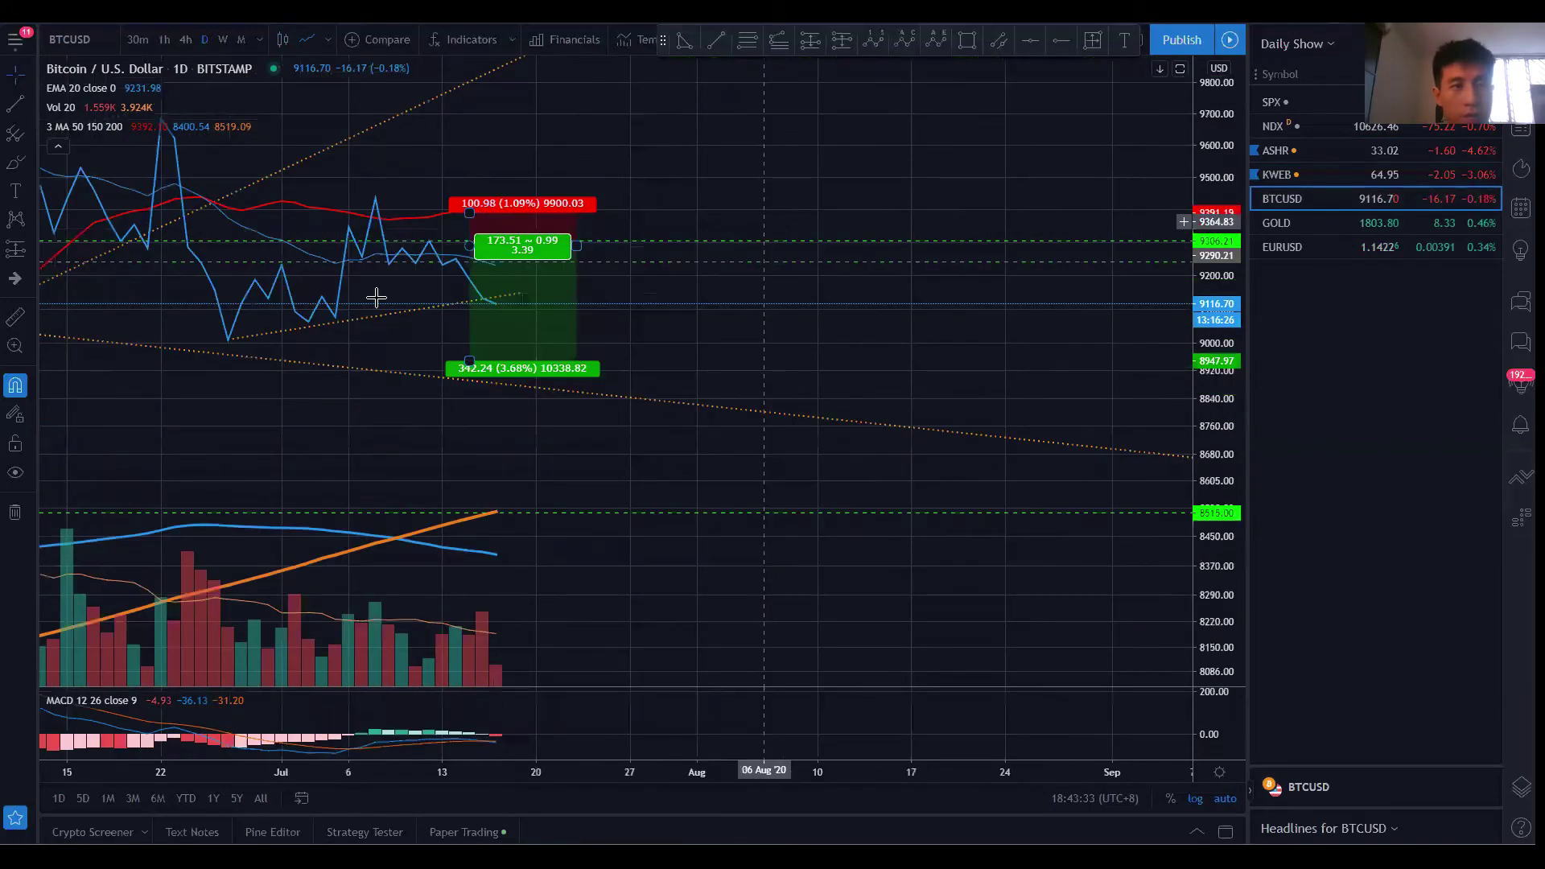
scroll(414, 290, "up", 1)
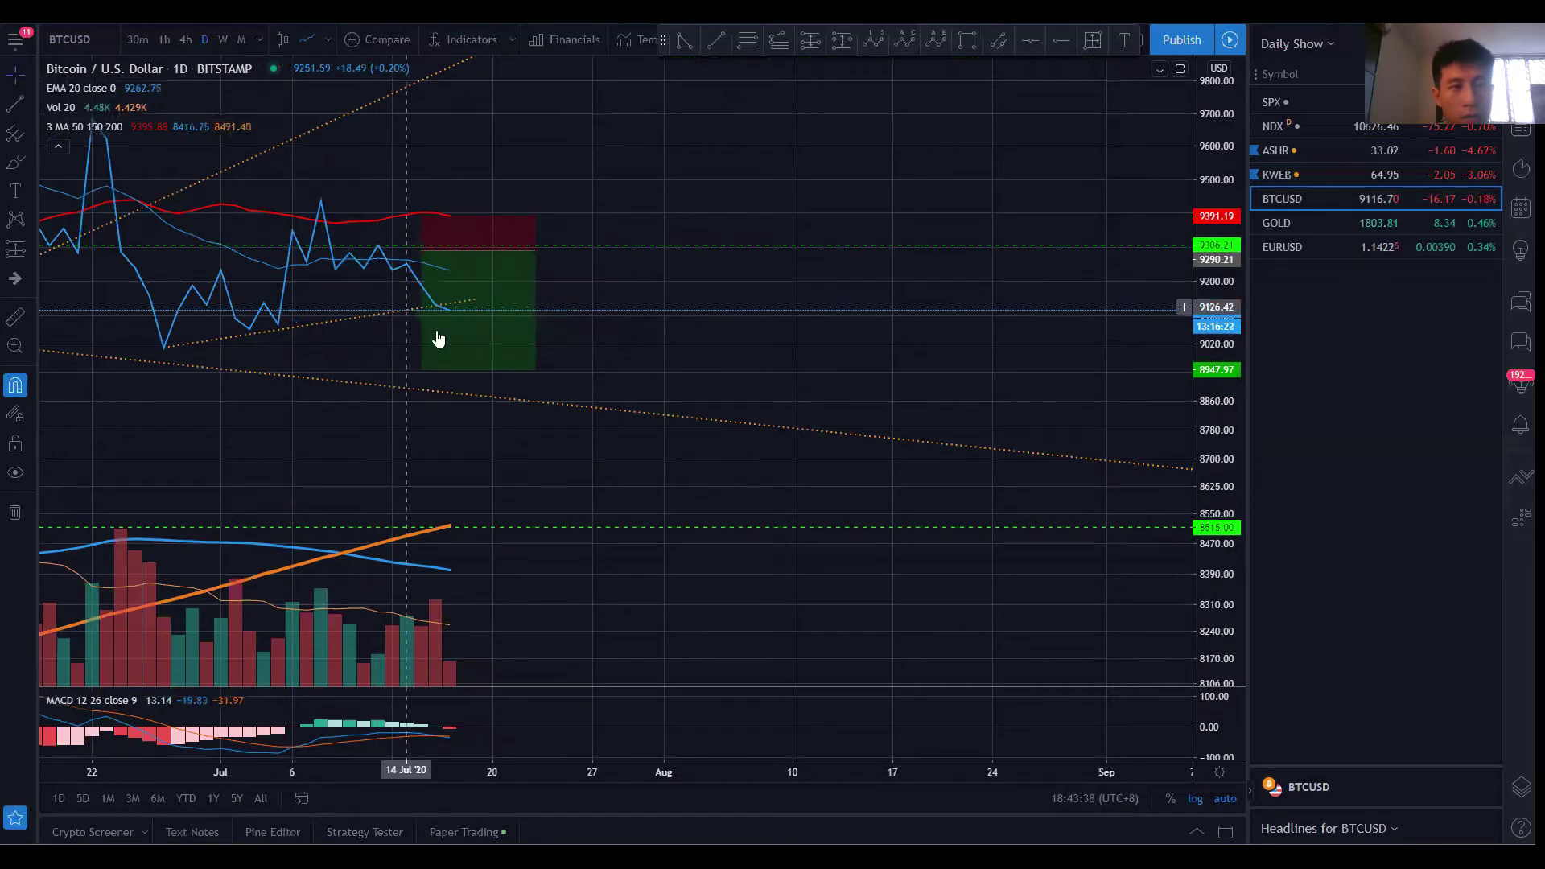
Switch to Excel and fill the BTCUSD entry in row 311 with Daily MS Bearish and Daily Trend Bullish
key("alt+Tab")
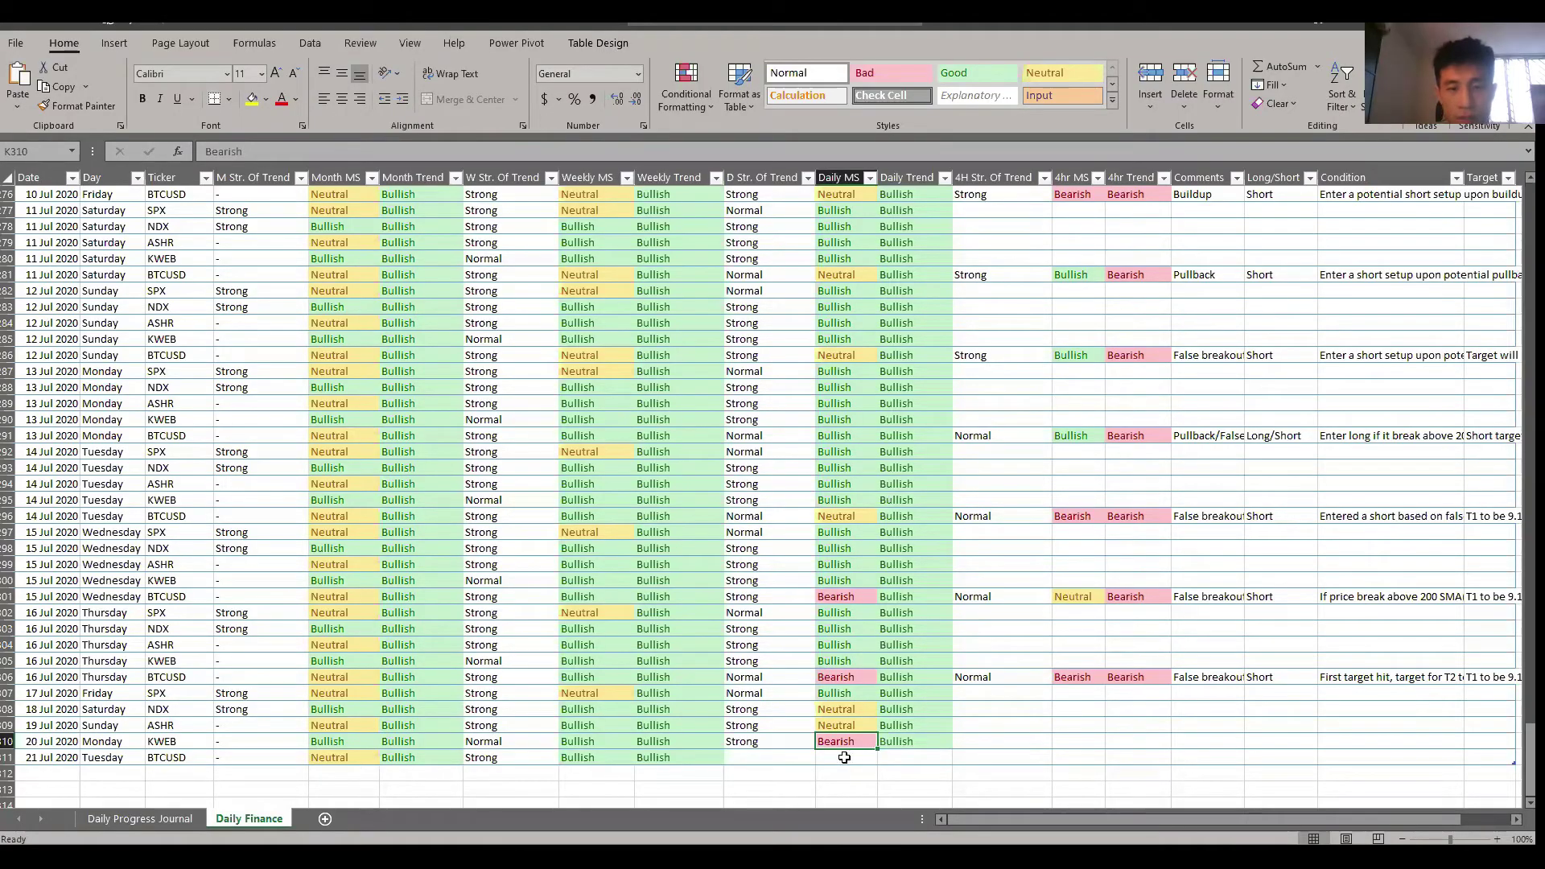
left_click(844, 757)
type("Bearish")
key("Tab")
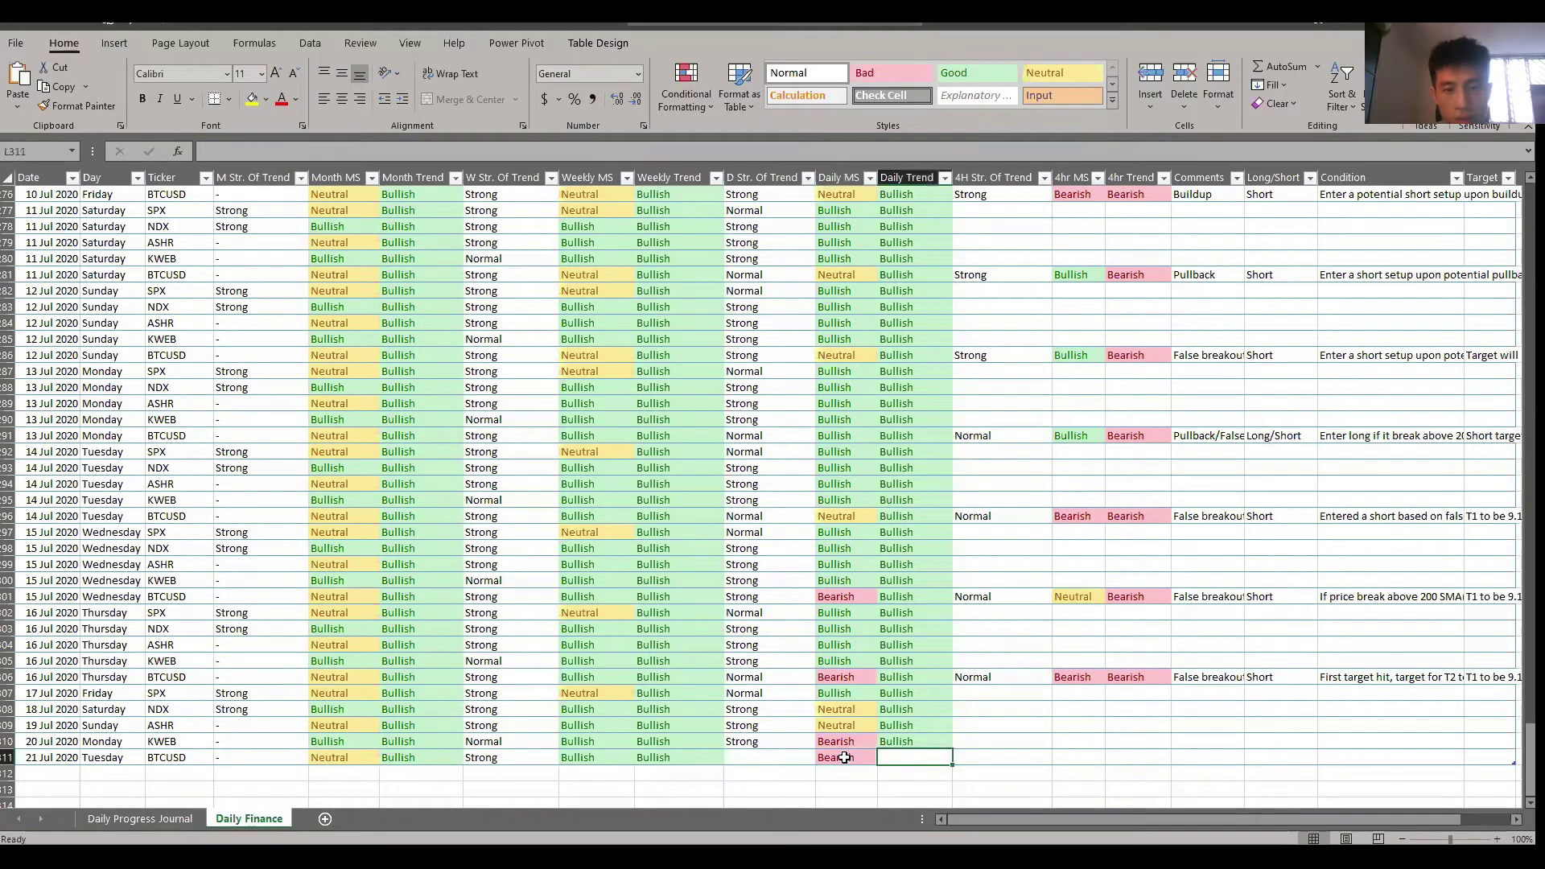
type("Bea")
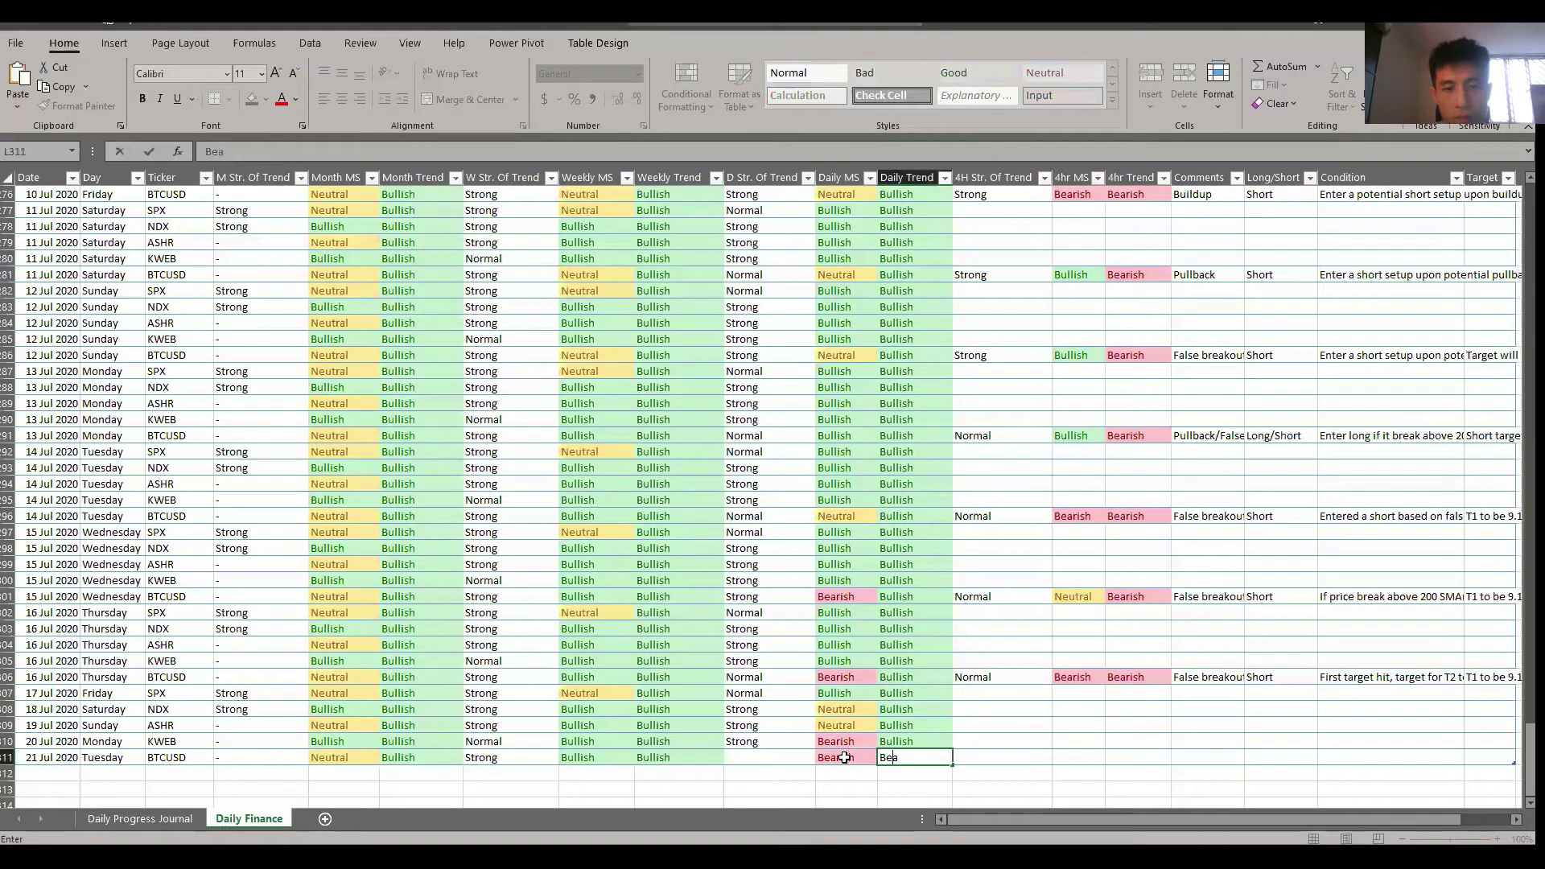
key("BackSpace")
key("BackSpace")
key("BackSpace")
type("B")
key("Left")
key("Left")
key("Left")
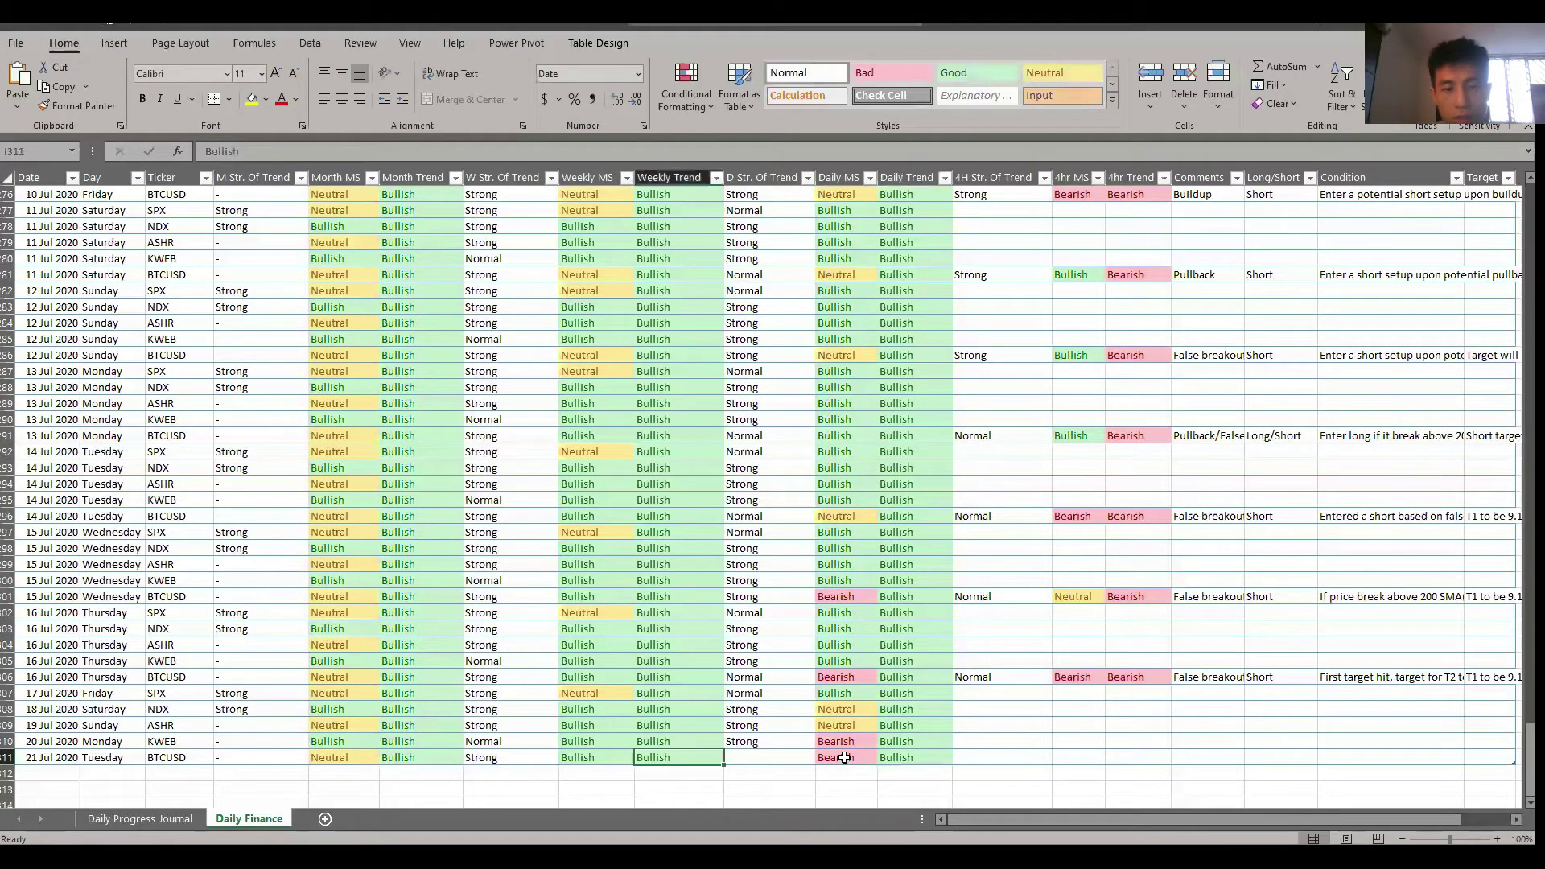
Return to TradingView and examine the BTCUSD daily chart around the short position and the rising dotted trendline
key("alt+Tab")
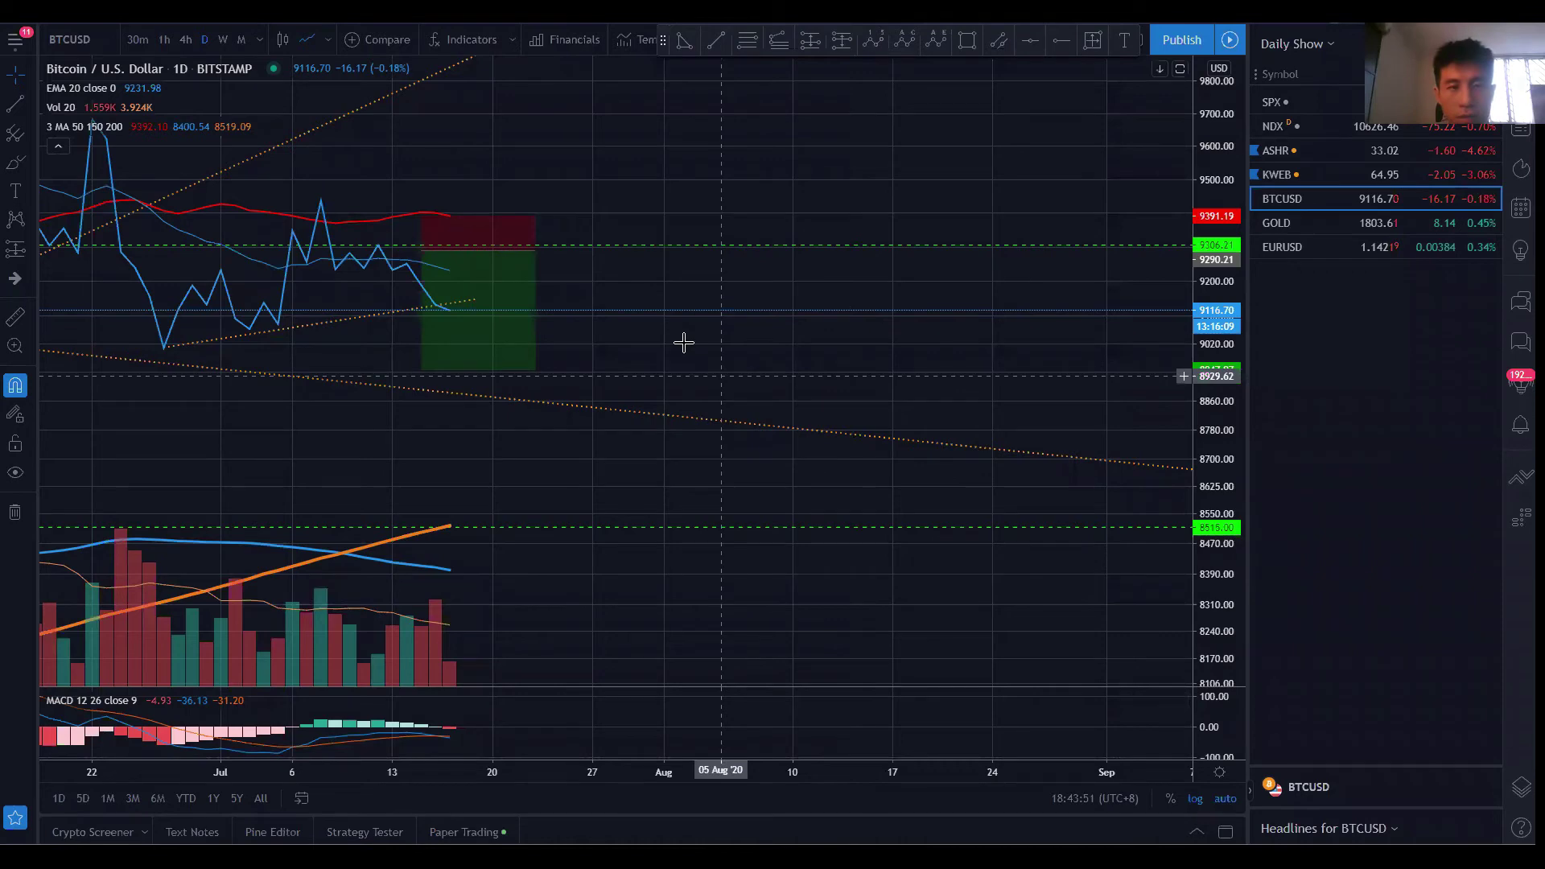
left_click_drag(670, 374, 842, 368)
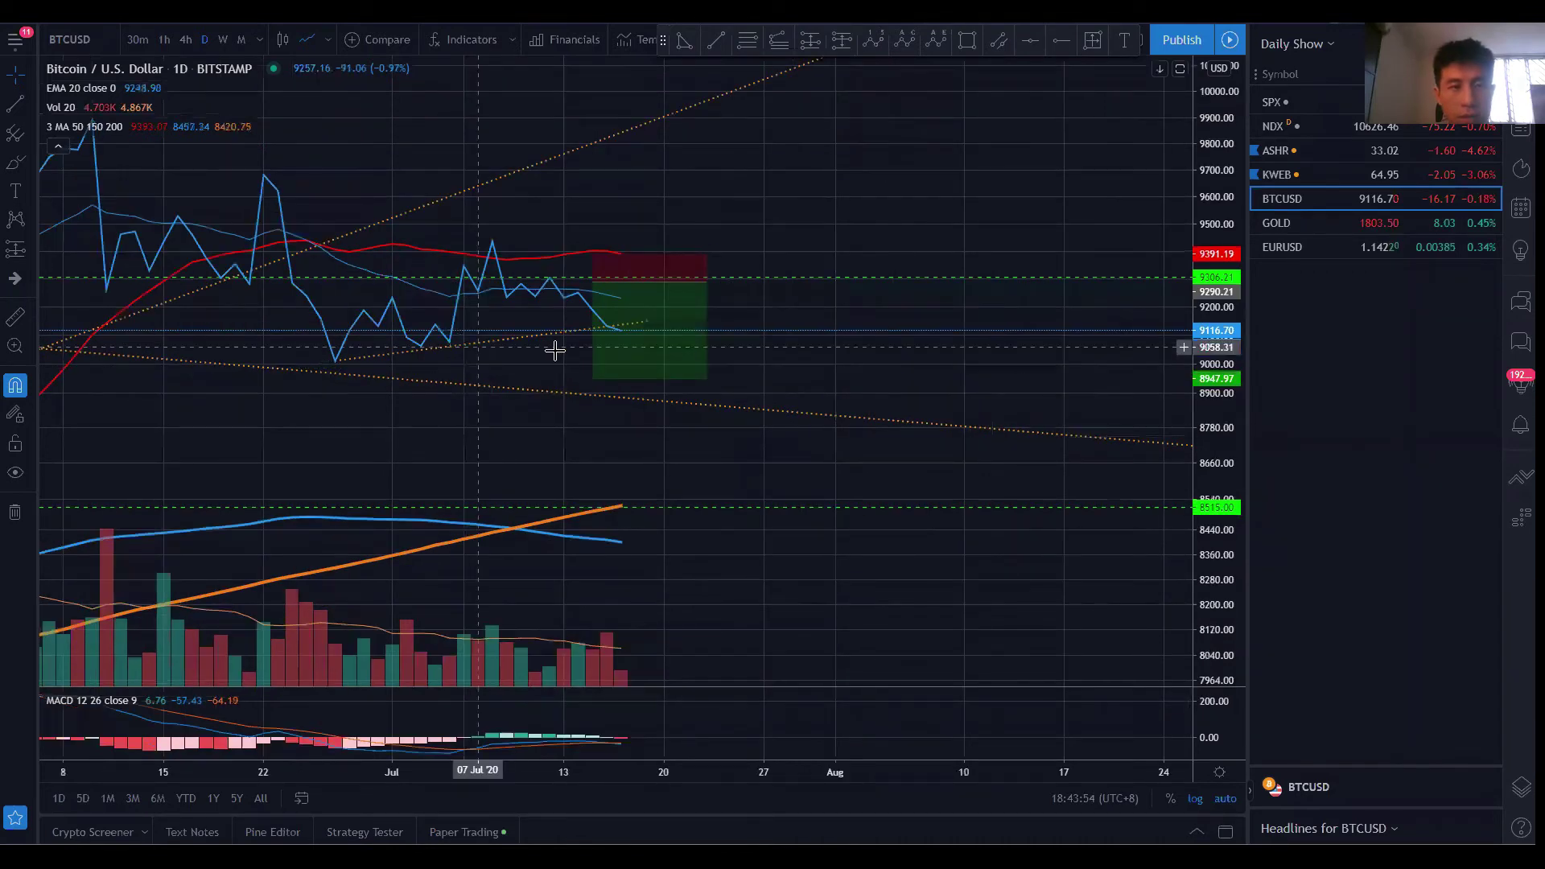
left_click(628, 338)
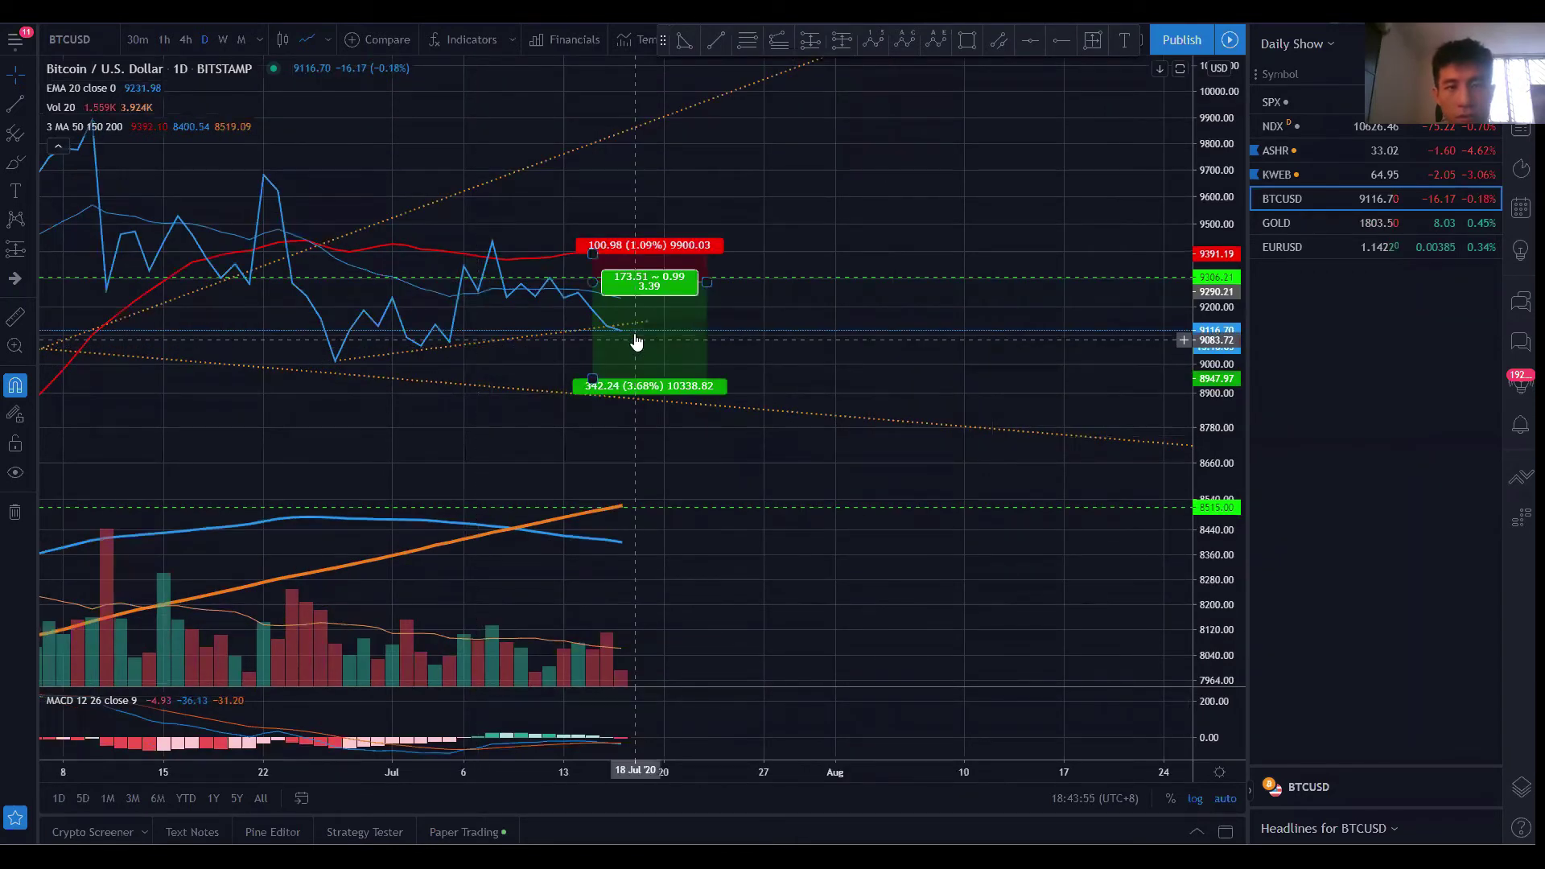
left_click_drag(1238, 416, 1221, 375)
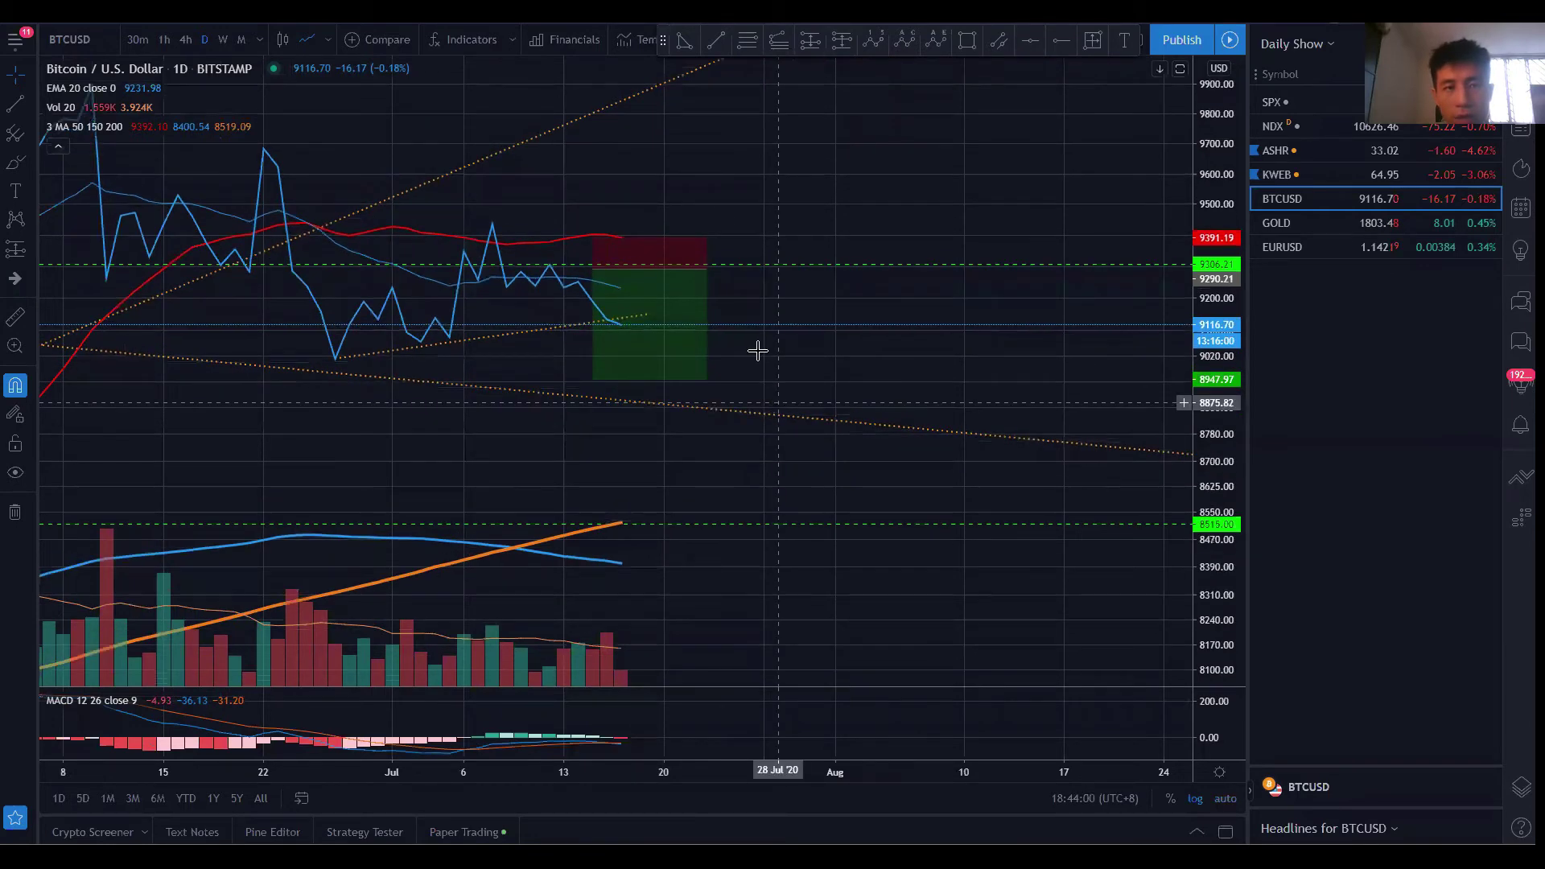
Raise the profit target of the BTCUSD short position to about 9153.38, near the rising dotted trendline
left_click(676, 297)
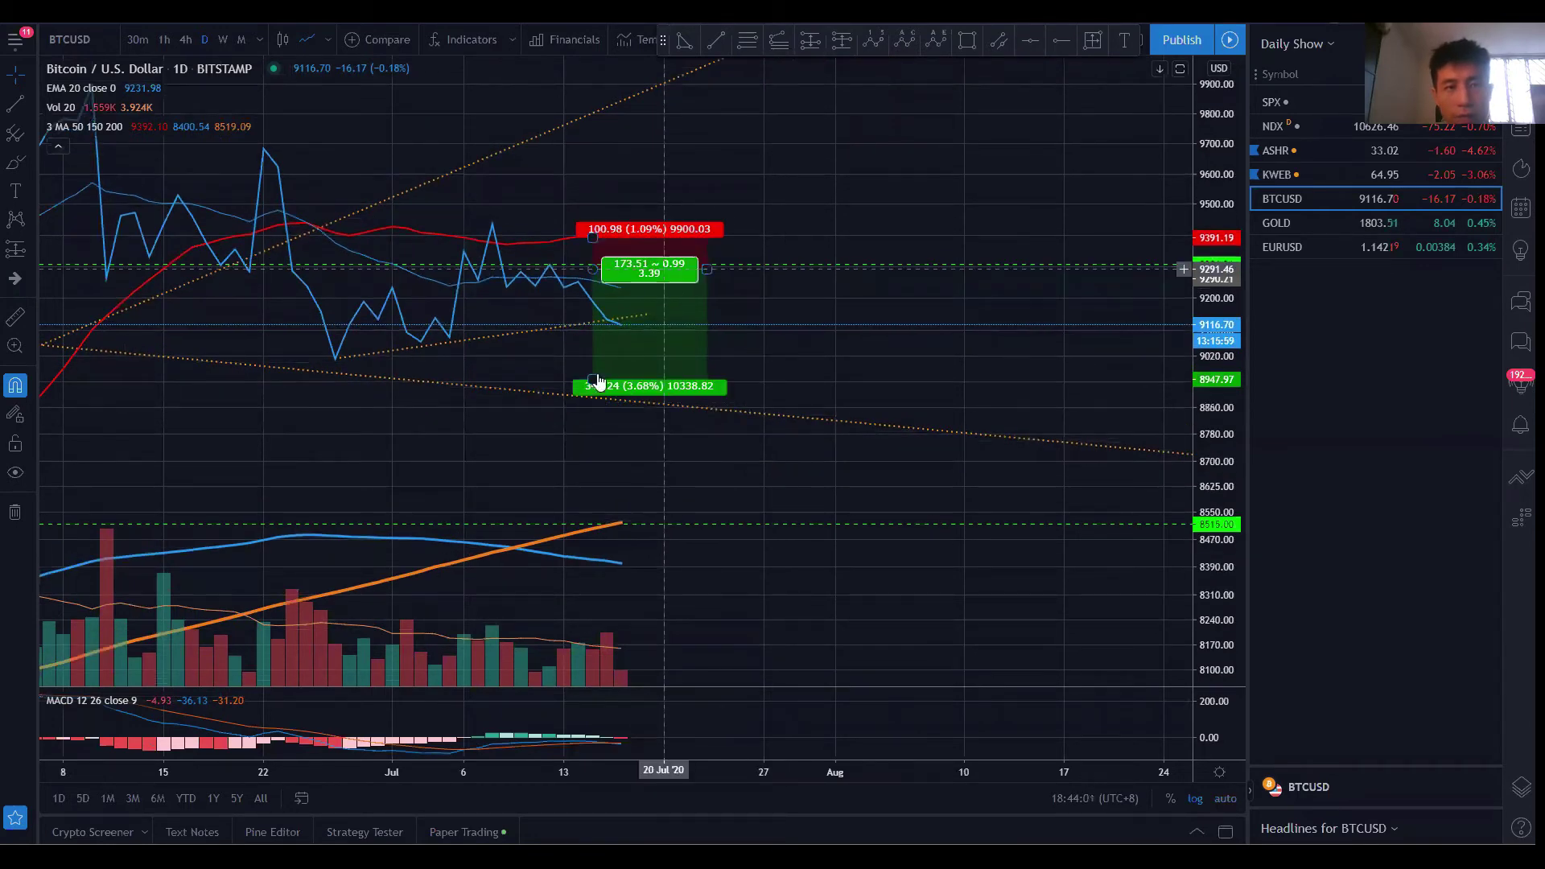
left_click(592, 379)
left_click(592, 323)
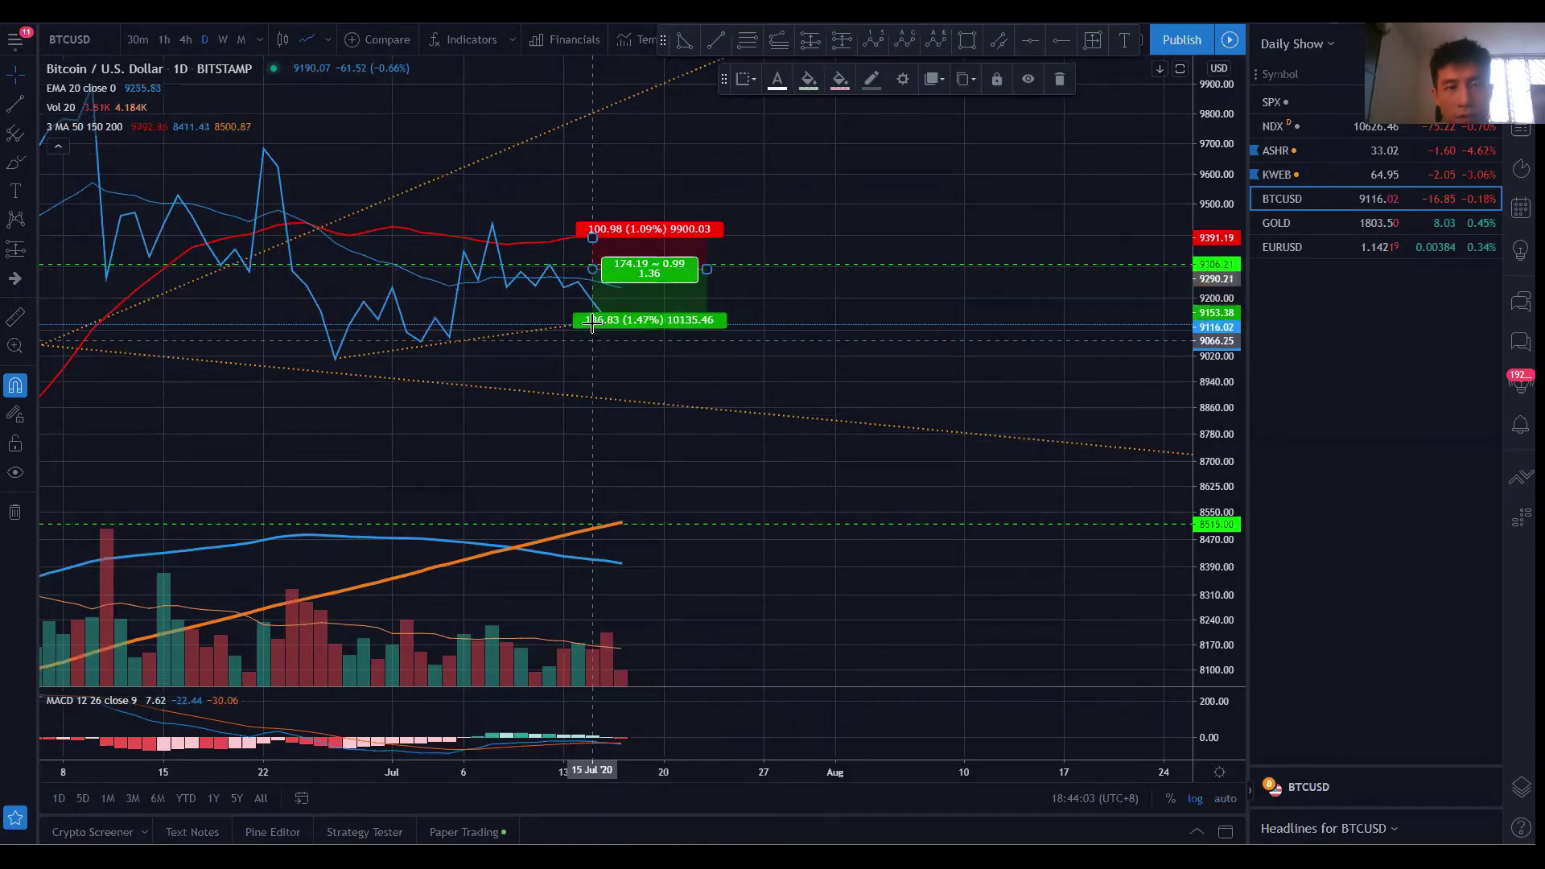
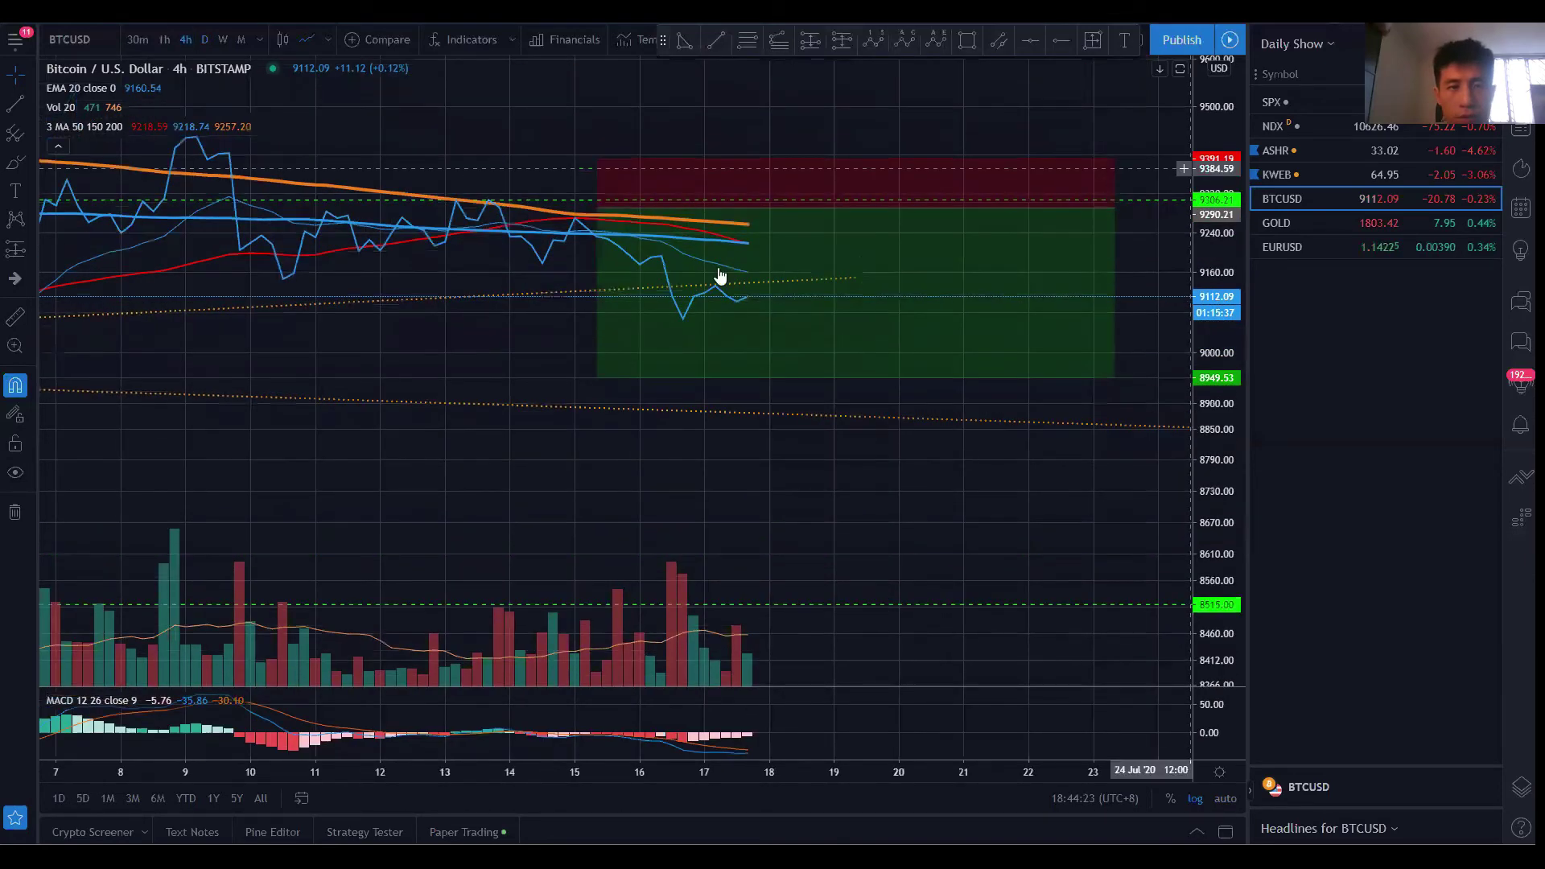
Switch to Excel and fill the BTCUSD entry in row 311 with 4hr MS Neutral and 4hr Trend Bearish
mouse_move(721, 292)
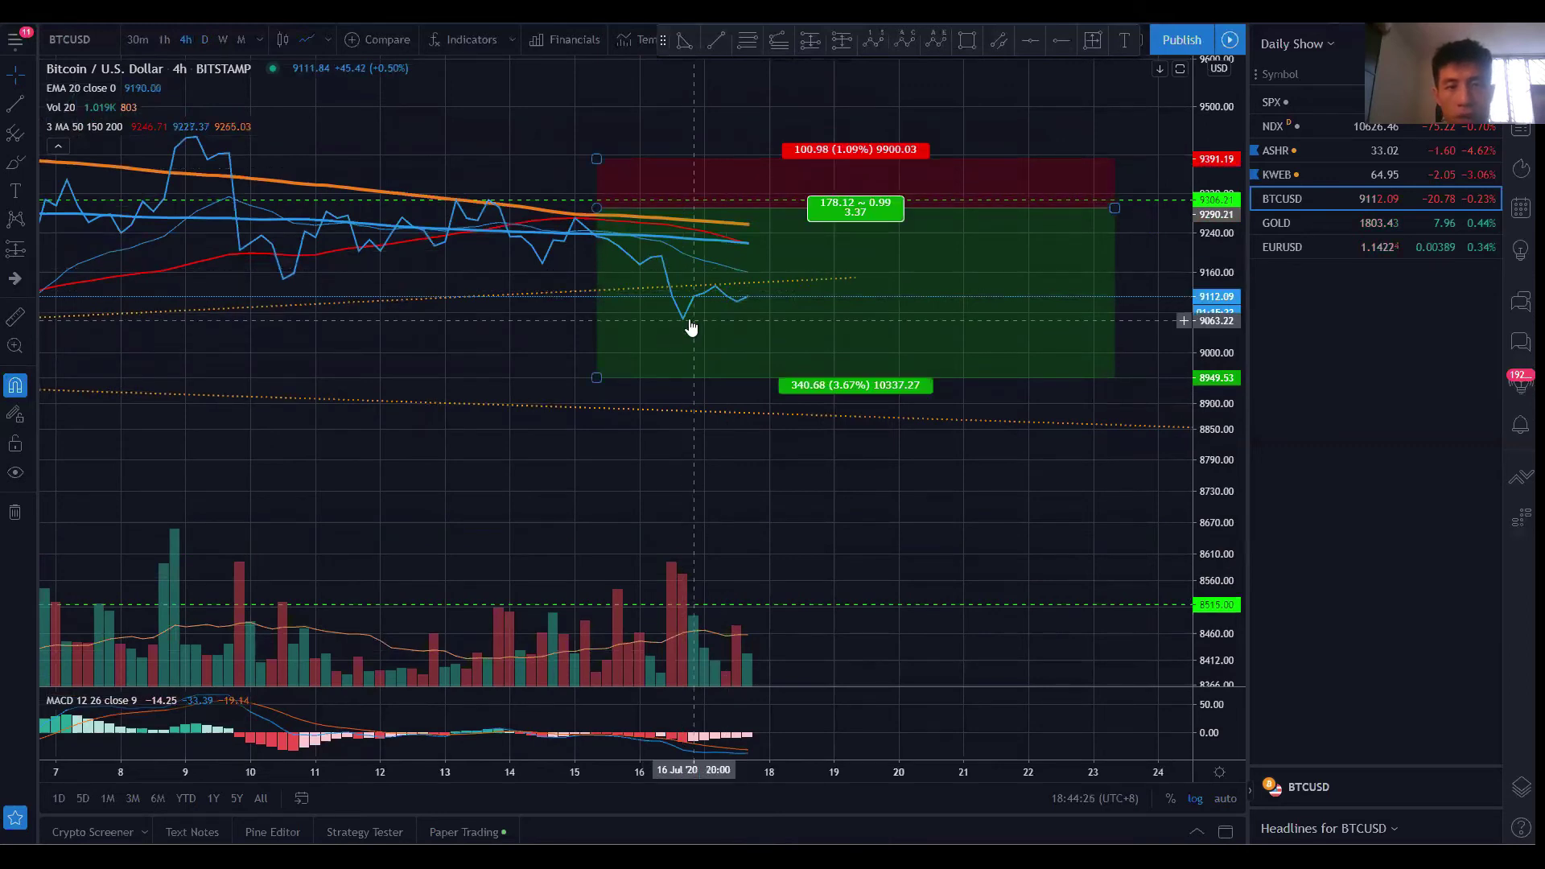
key("alt+Tab")
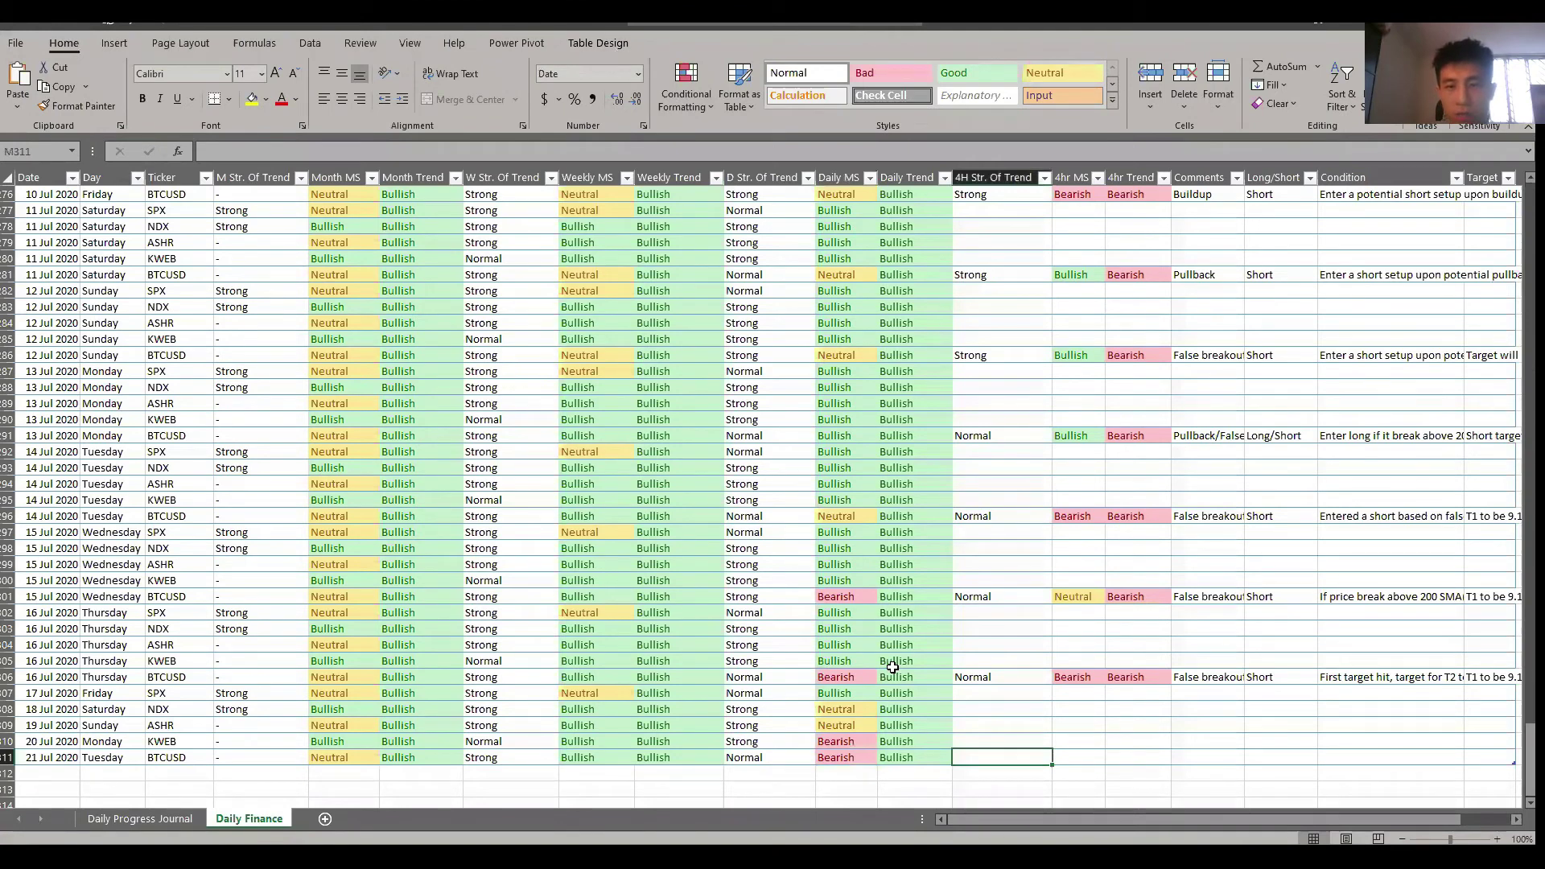
key("Right")
type("Neutral")
key("Right")
type("Bu")
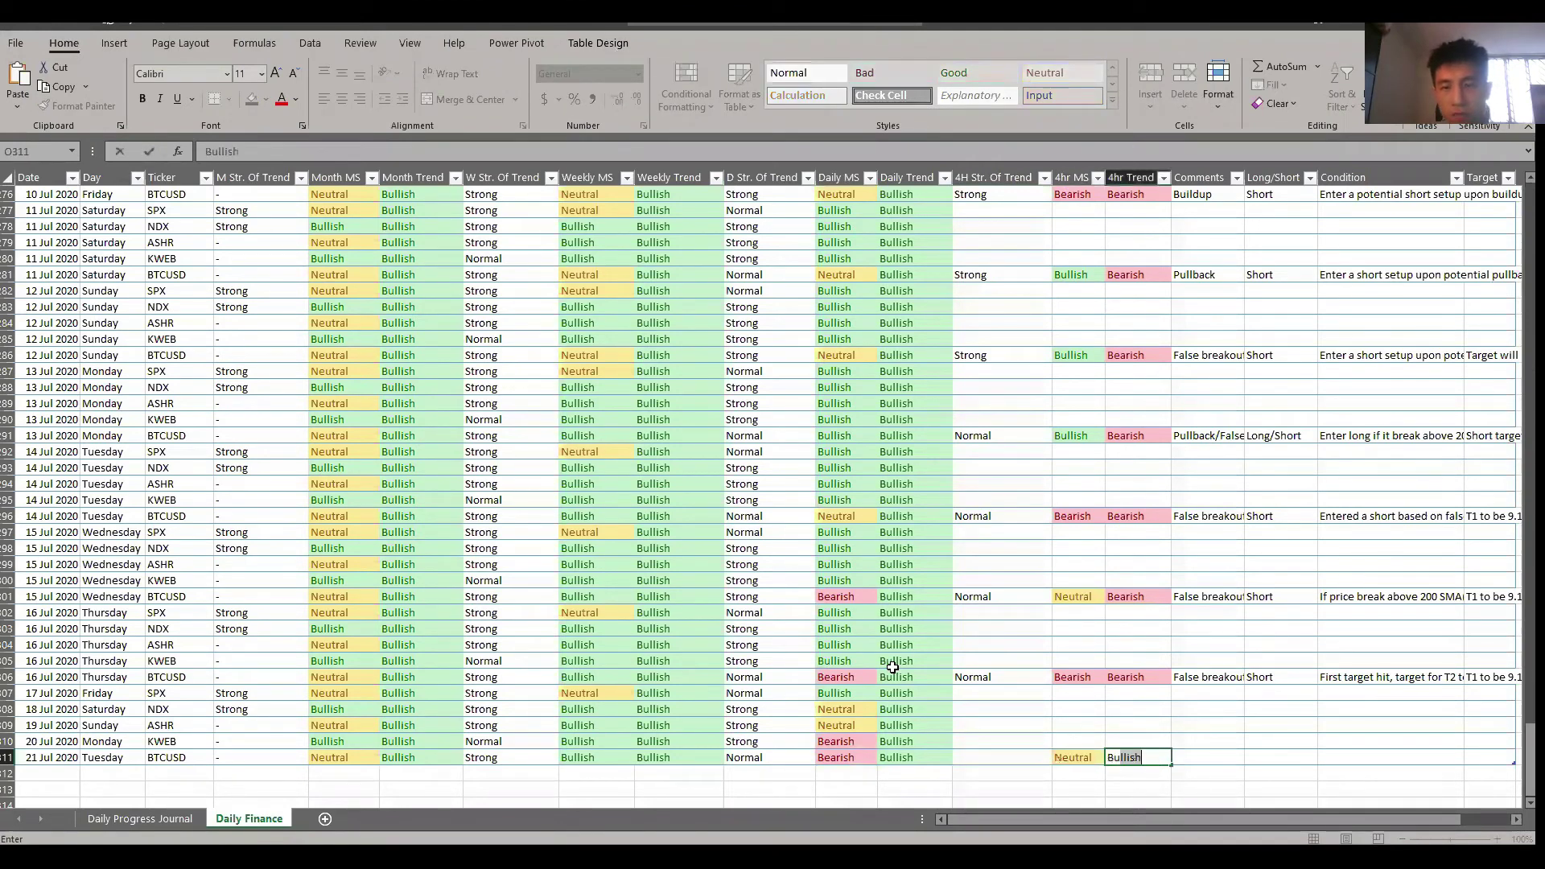
type("e")
key("Tab")
Check the BTCUSD 4-hour chart in TradingView and record 4H Str. Of Trend as Normal in row 311 of the Excel journal
key("shift+Tab")
key("shift+Tab")
key("shift+Tab")
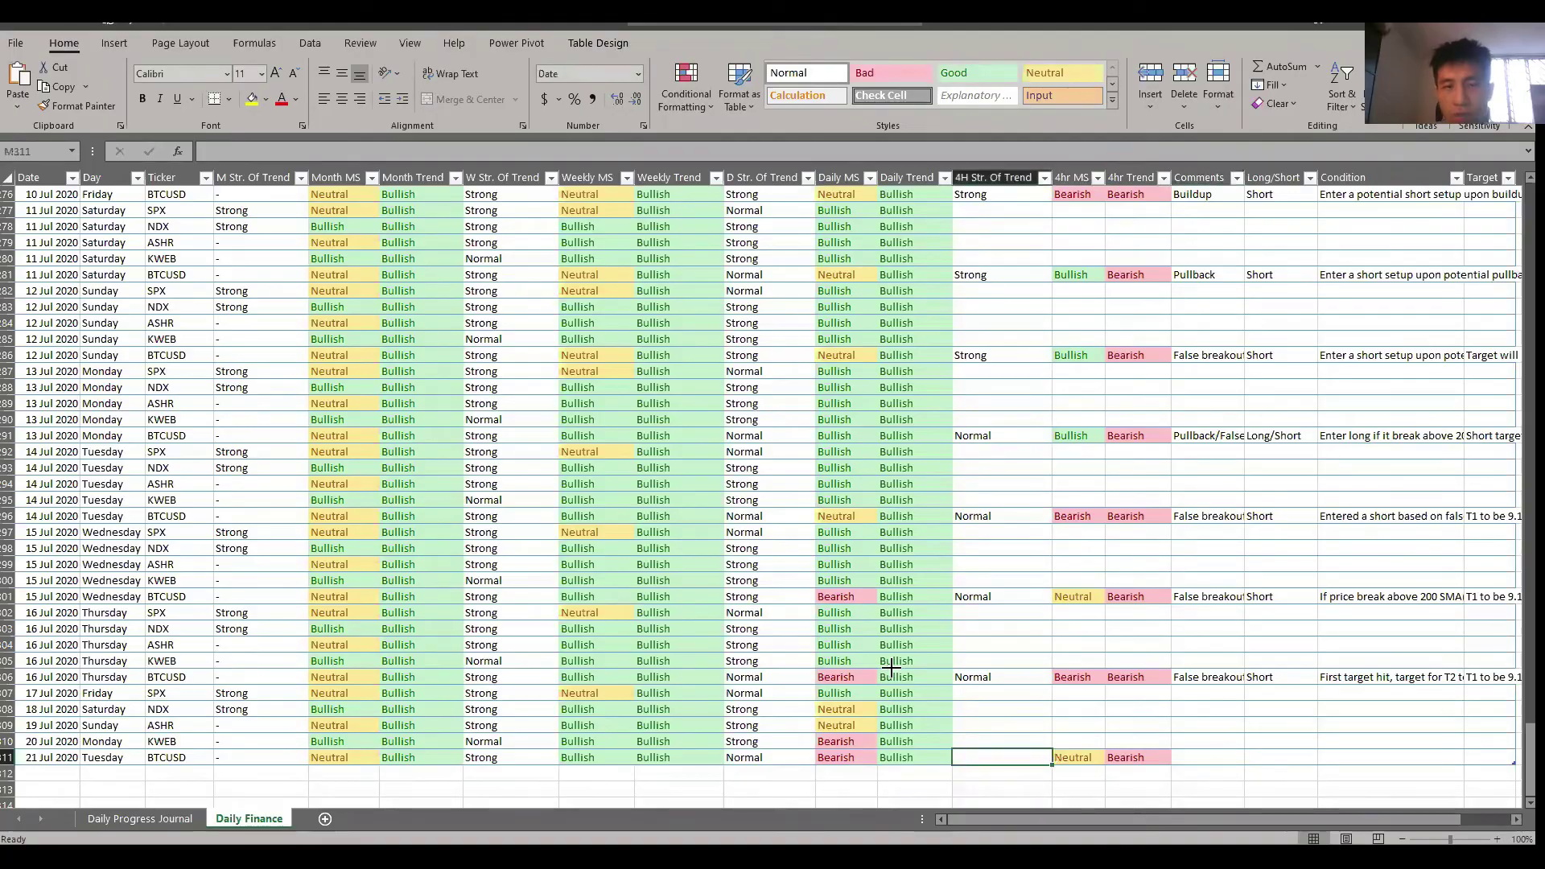
key("alt+Tab")
key("alt+Tab")
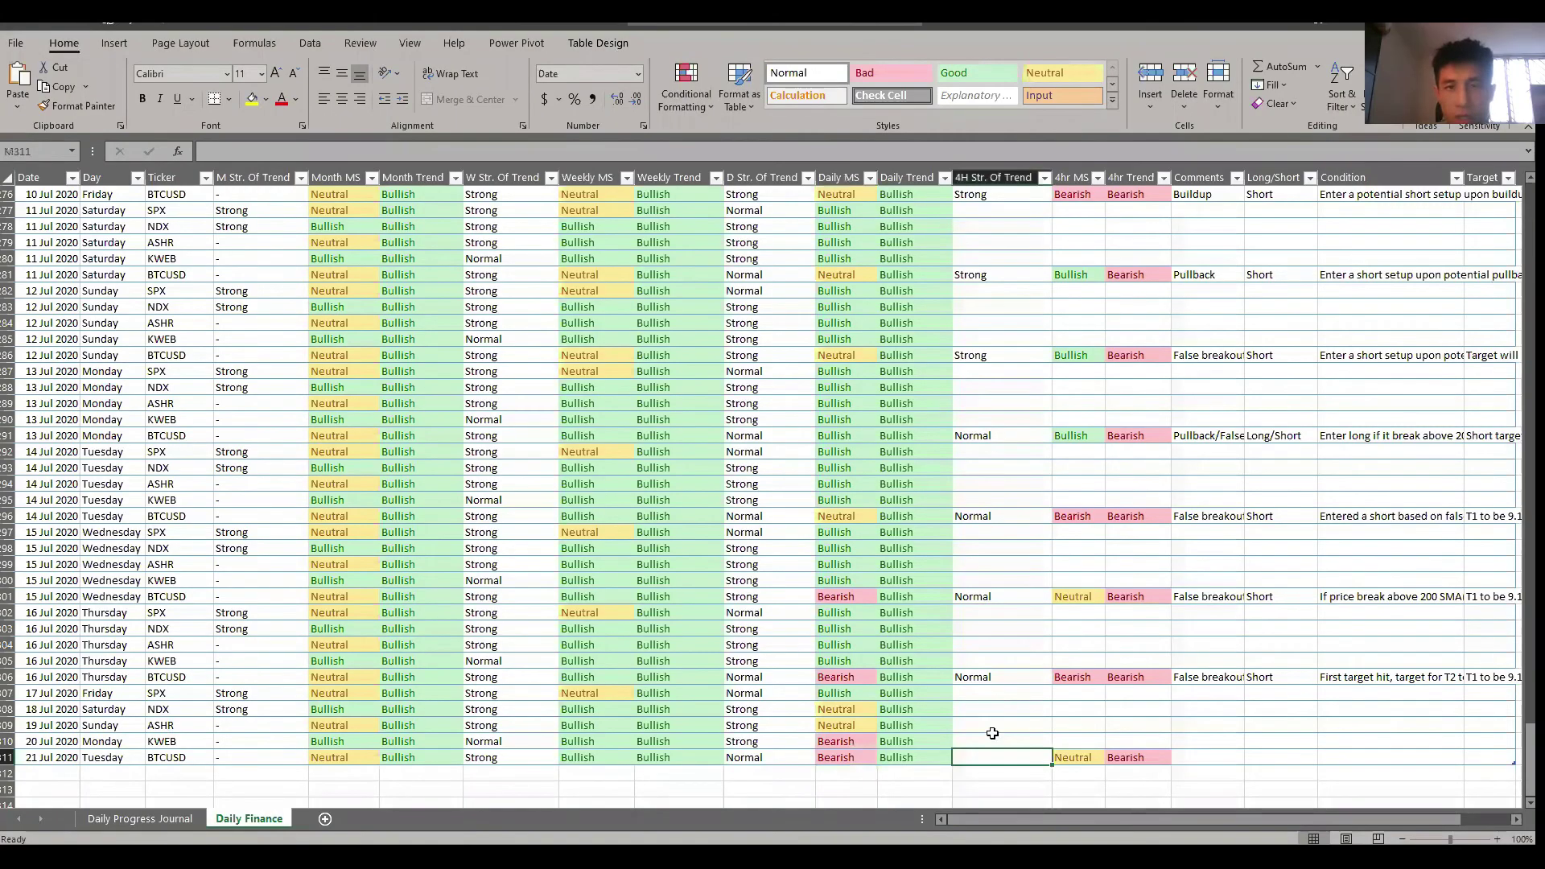
key("alt+Tab")
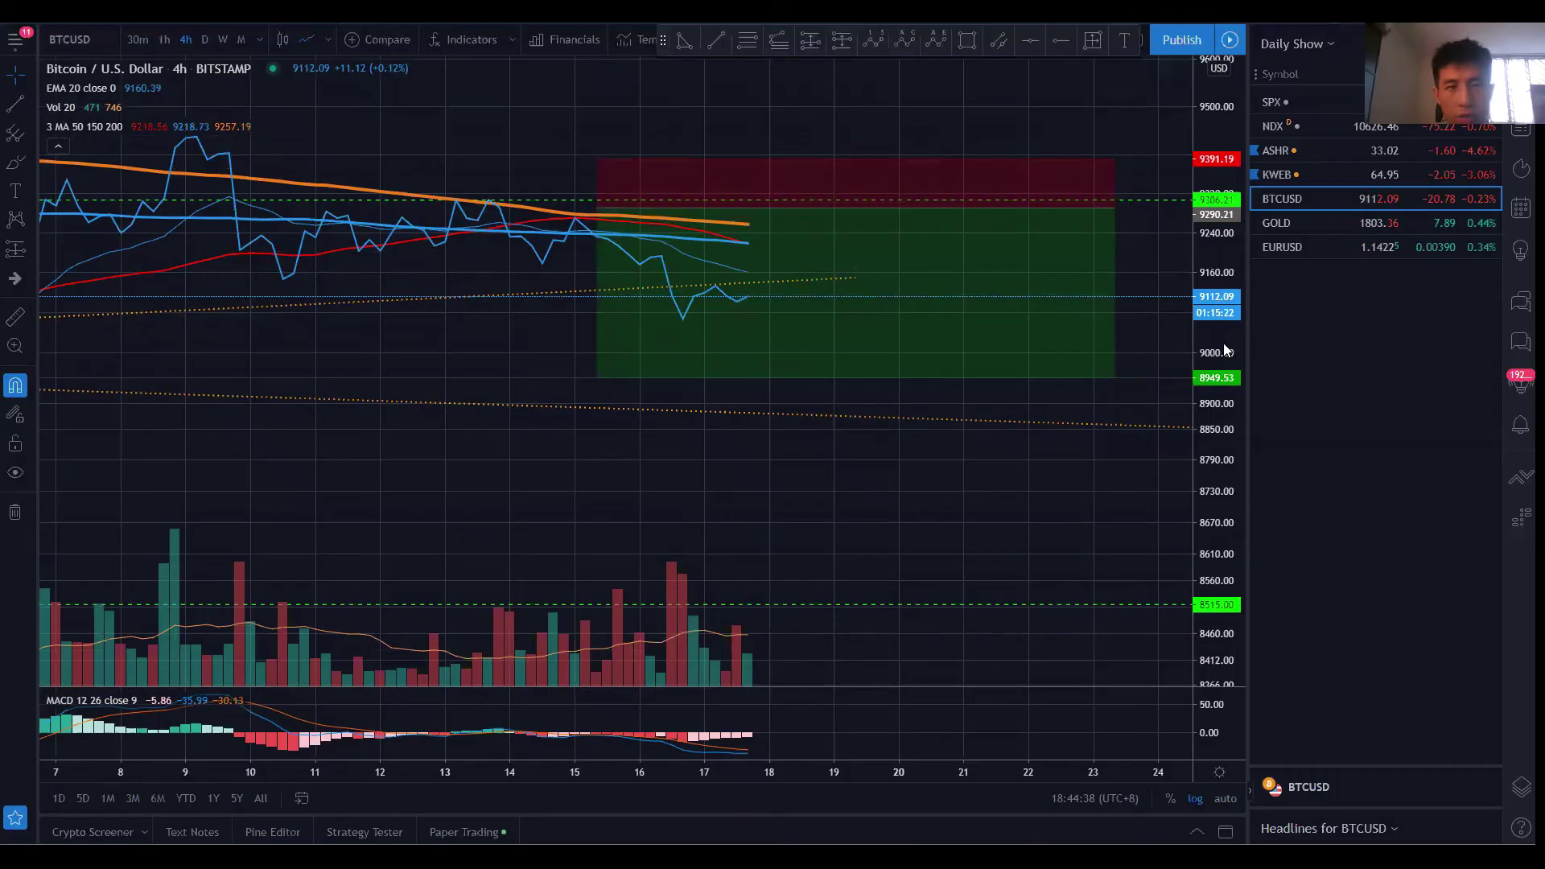
left_click(730, 295)
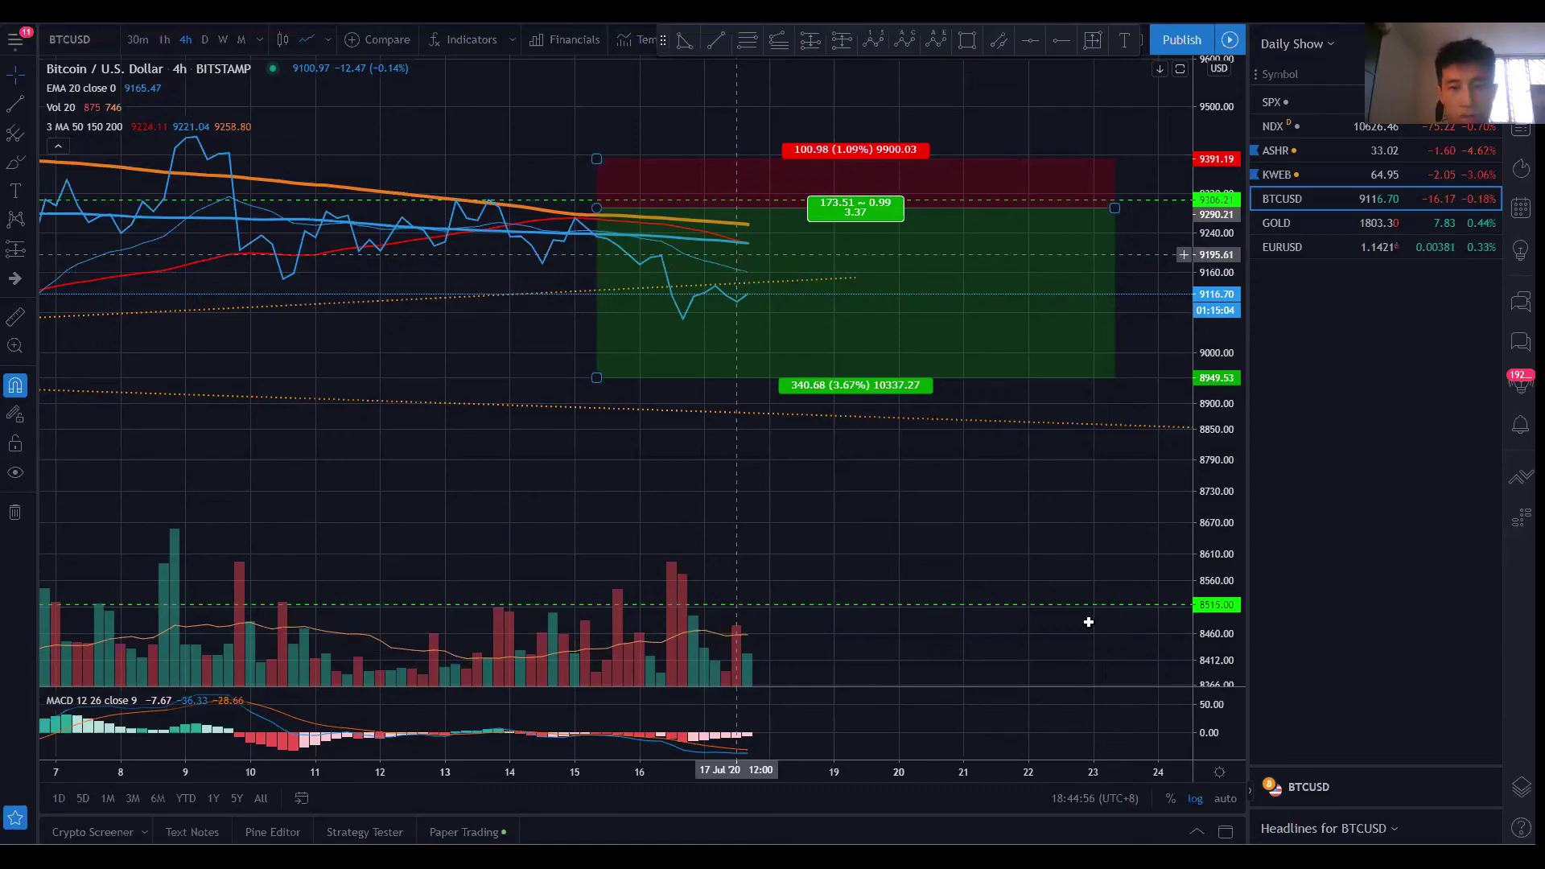
key("alt+Tab")
type("Normal")
key("Tab")
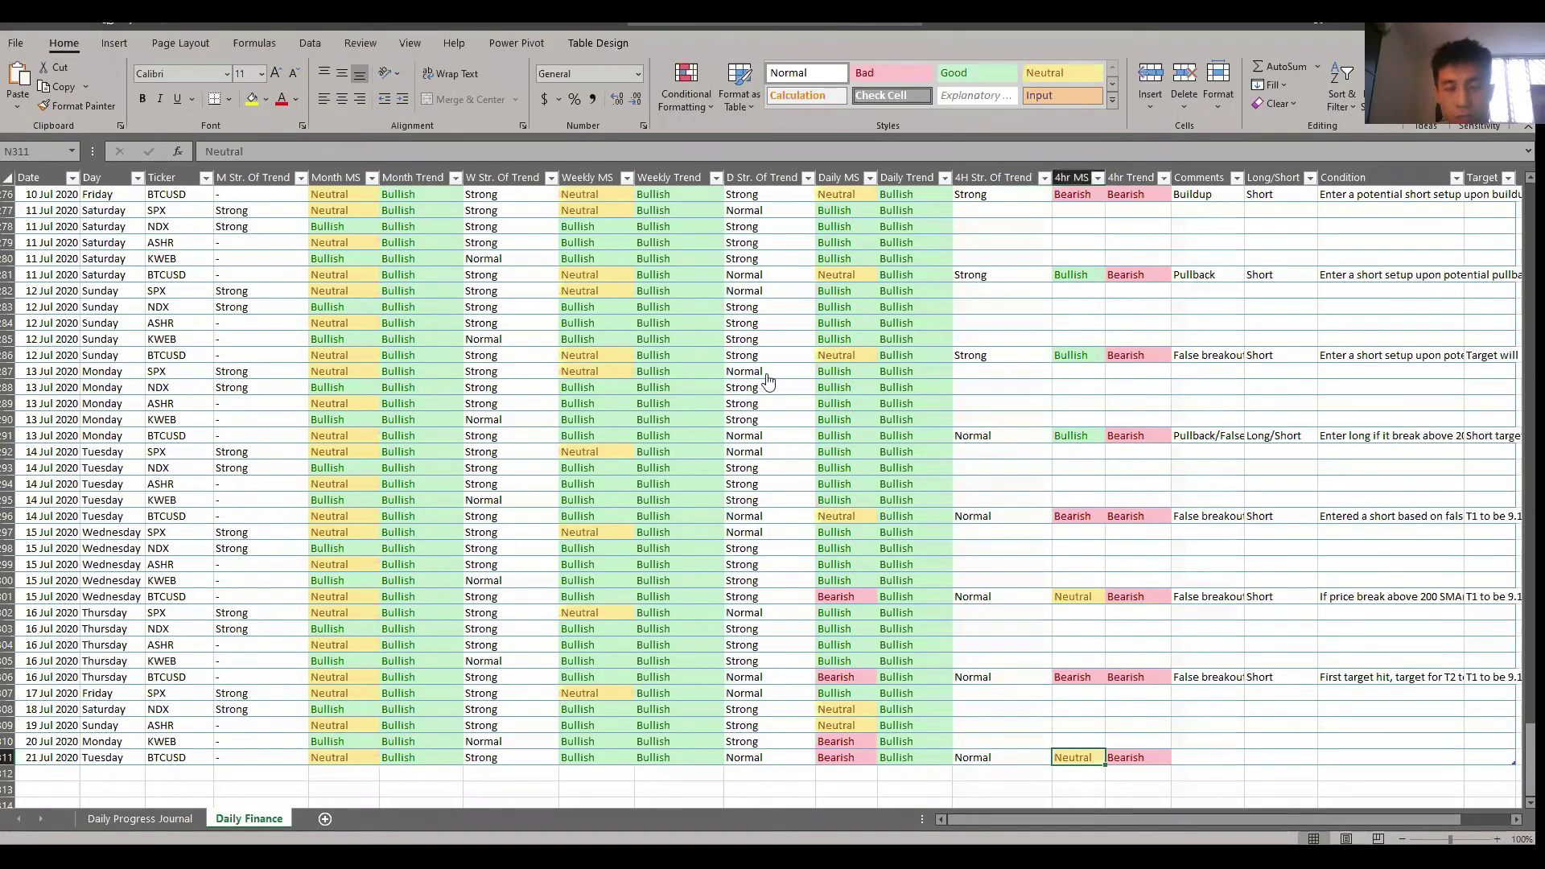
Return to TradingView and examine the BTCUSD 4-hour price action within the short position and around the dotted trendlines
key("alt+Tab")
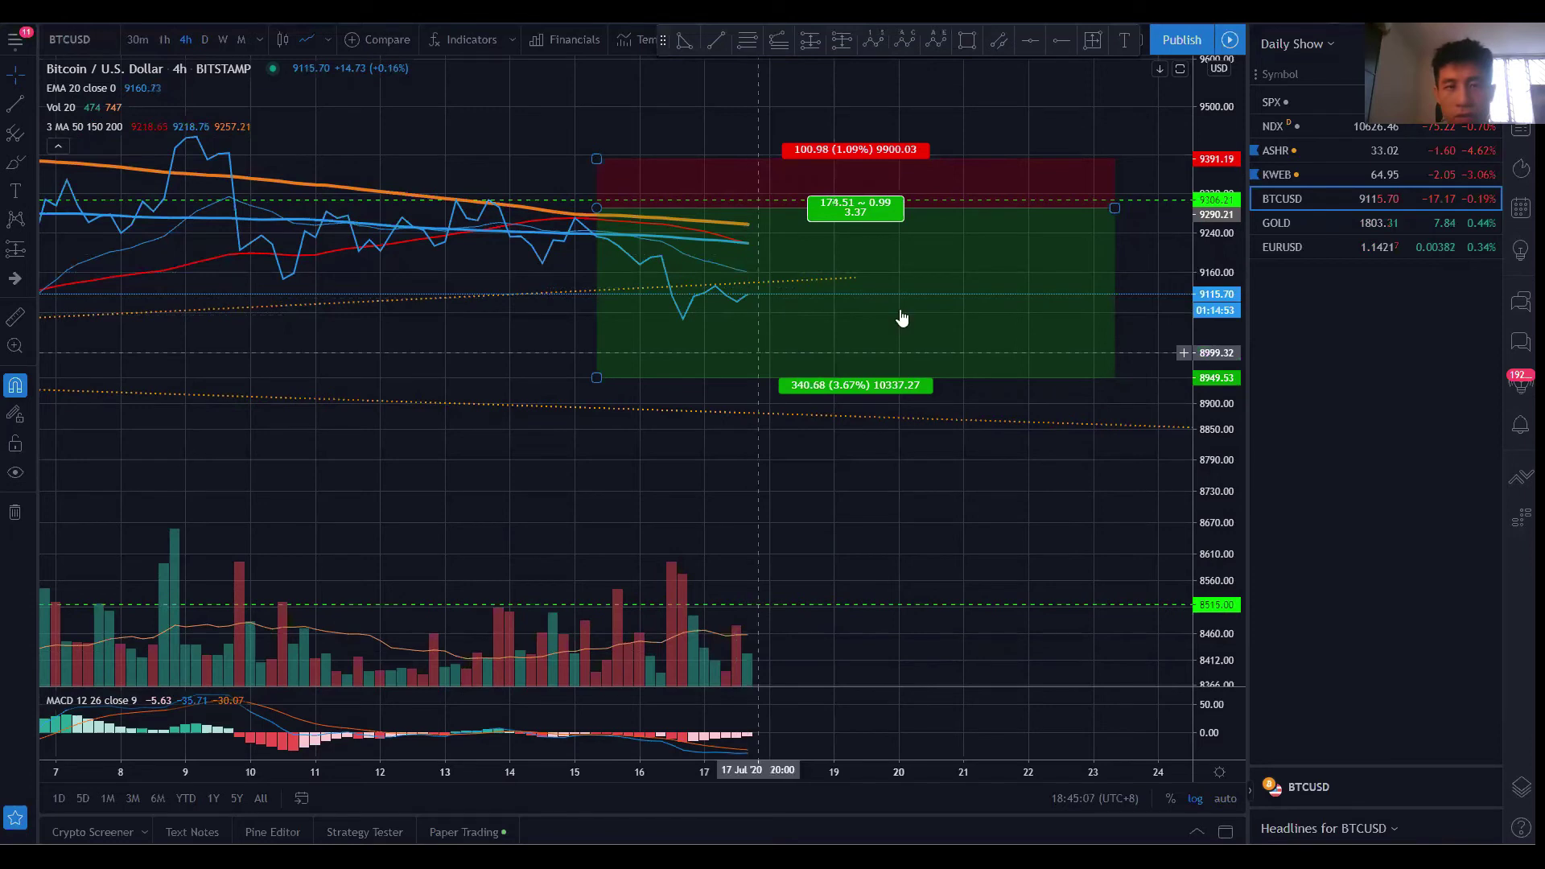
left_click(923, 409)
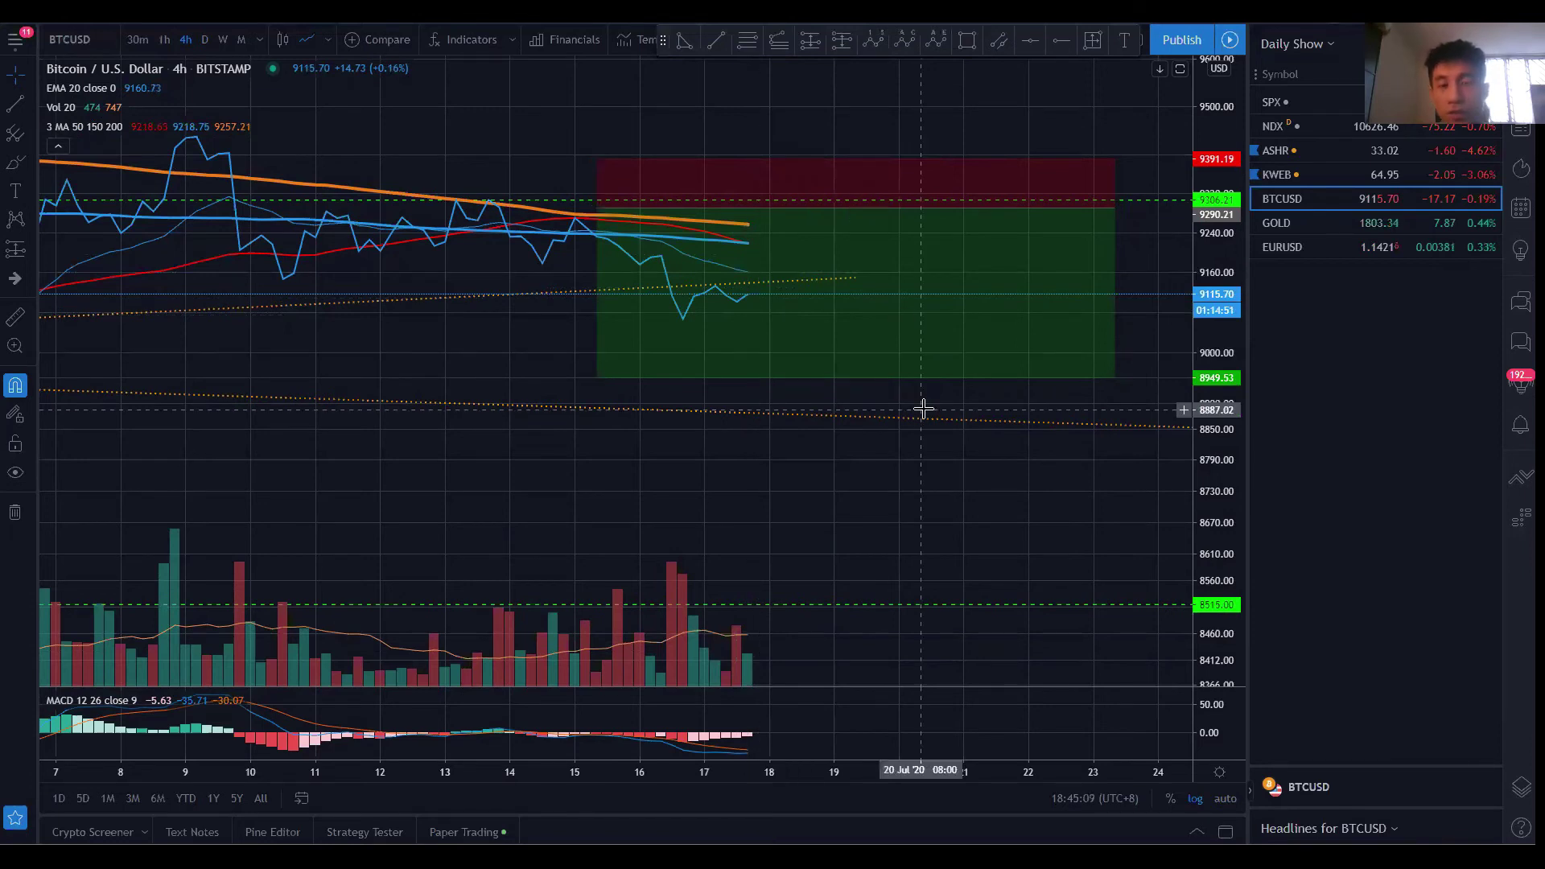
left_click(746, 304)
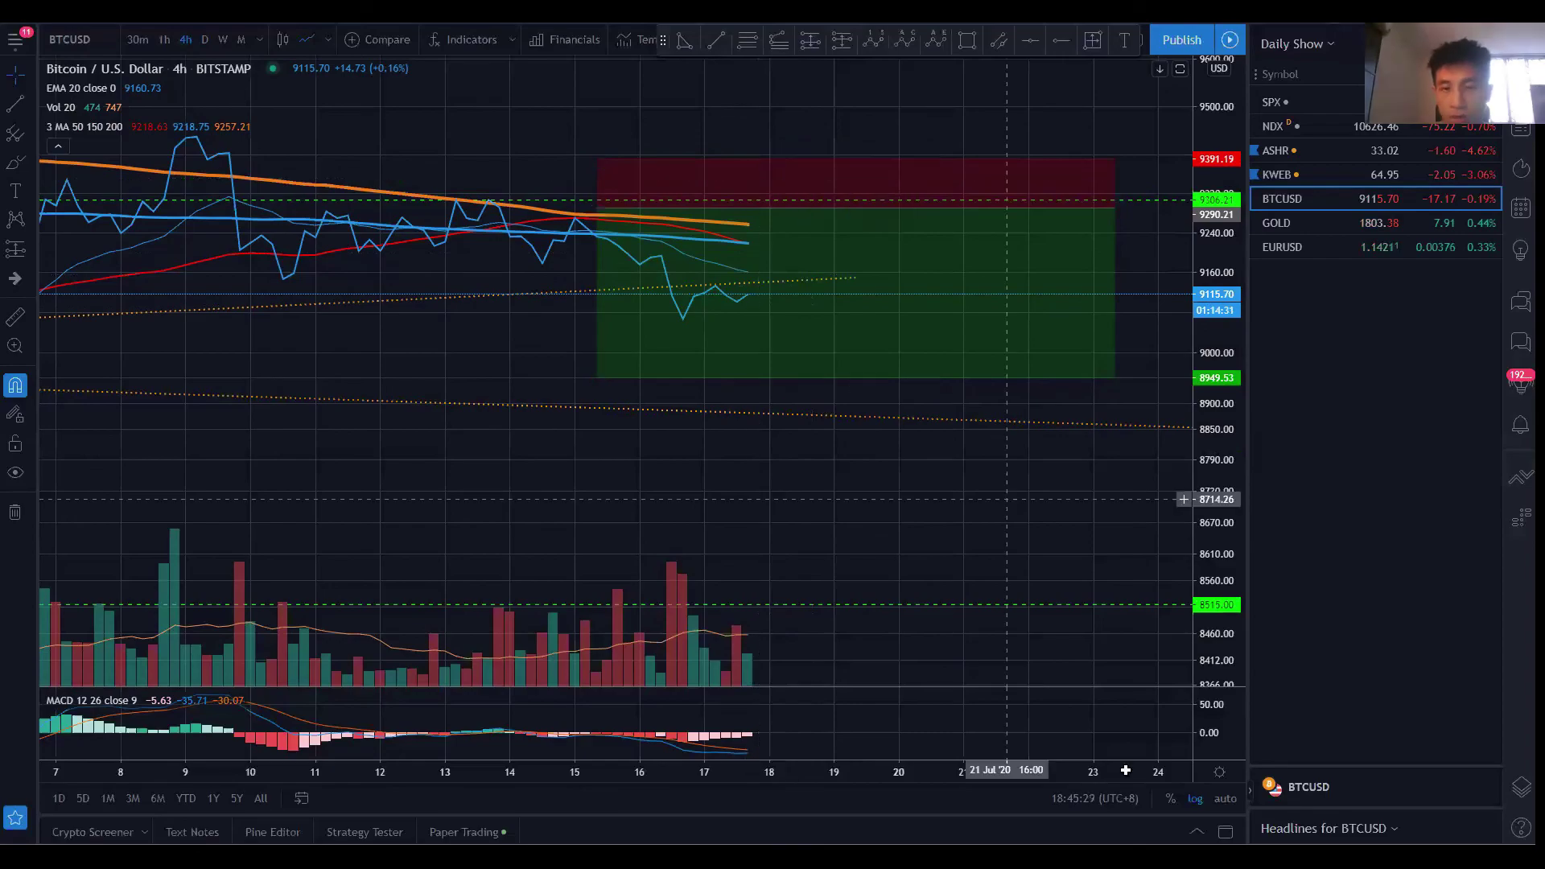
Switch to Excel and enter the comment False breakout and the direction Short for BTCUSD in row 311
key("alt+Tab")
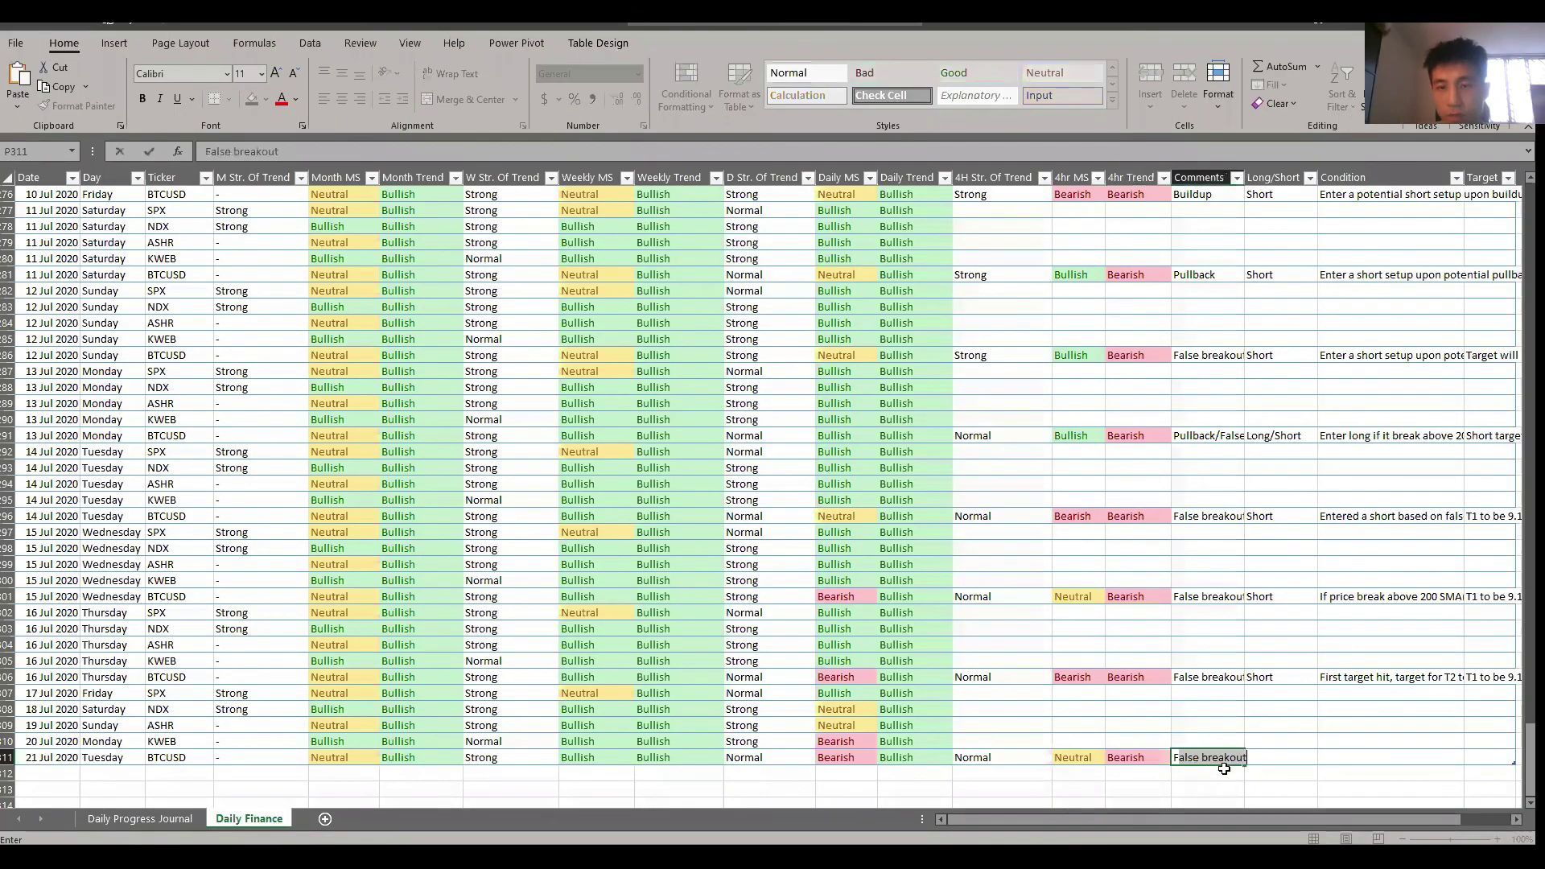
key("Tab")
type("Sh")
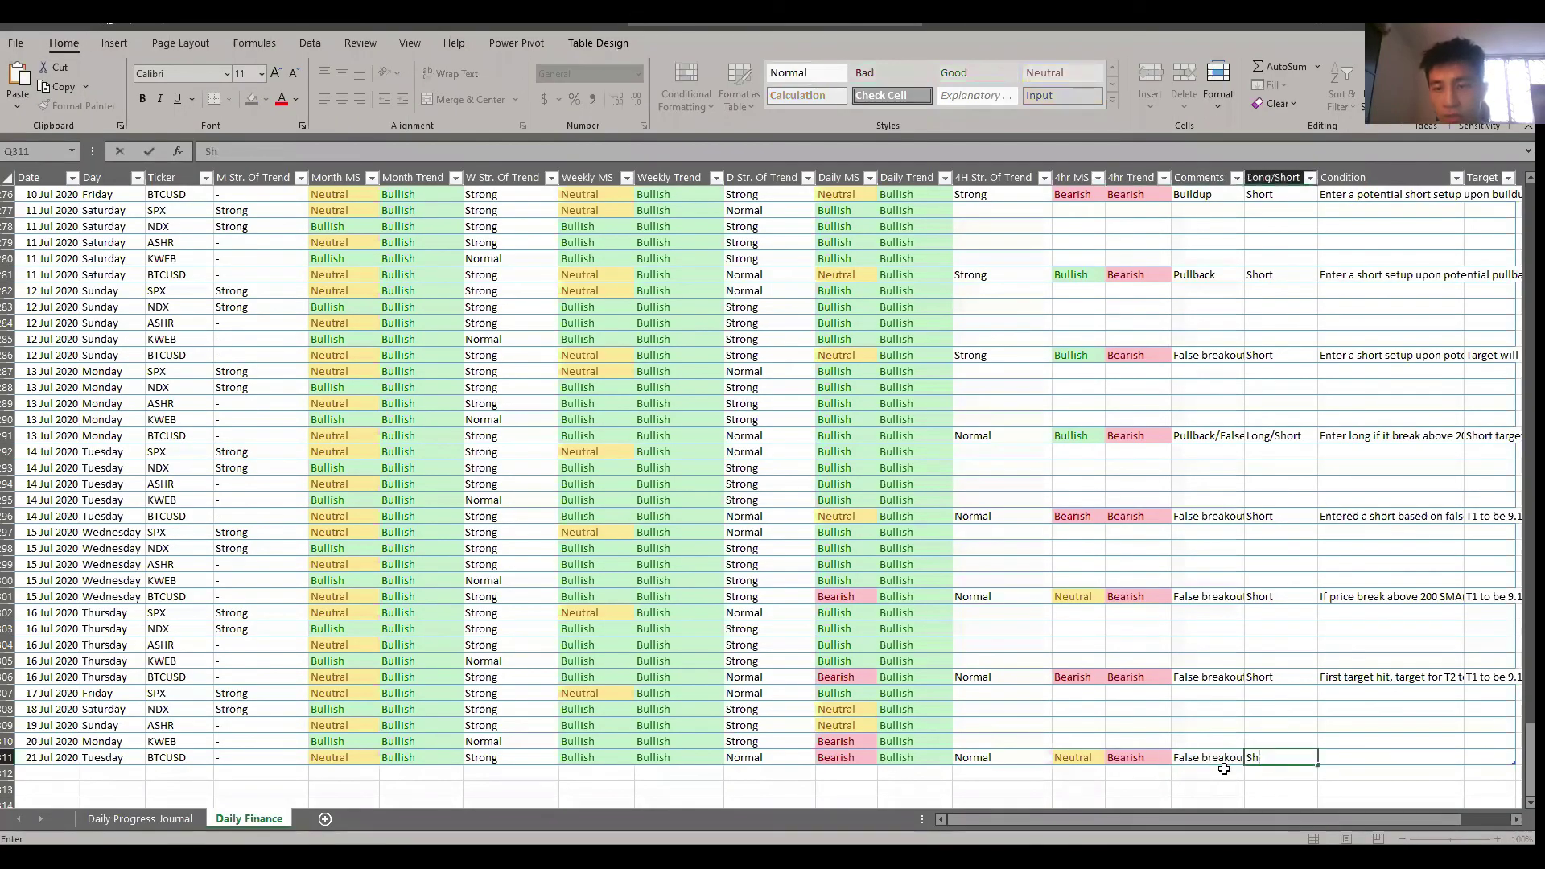
type("ort")
key("Tab")
Enter the row 311 condition as "First target hit, target for T2 to be 8.9k to 9k."
type("F")
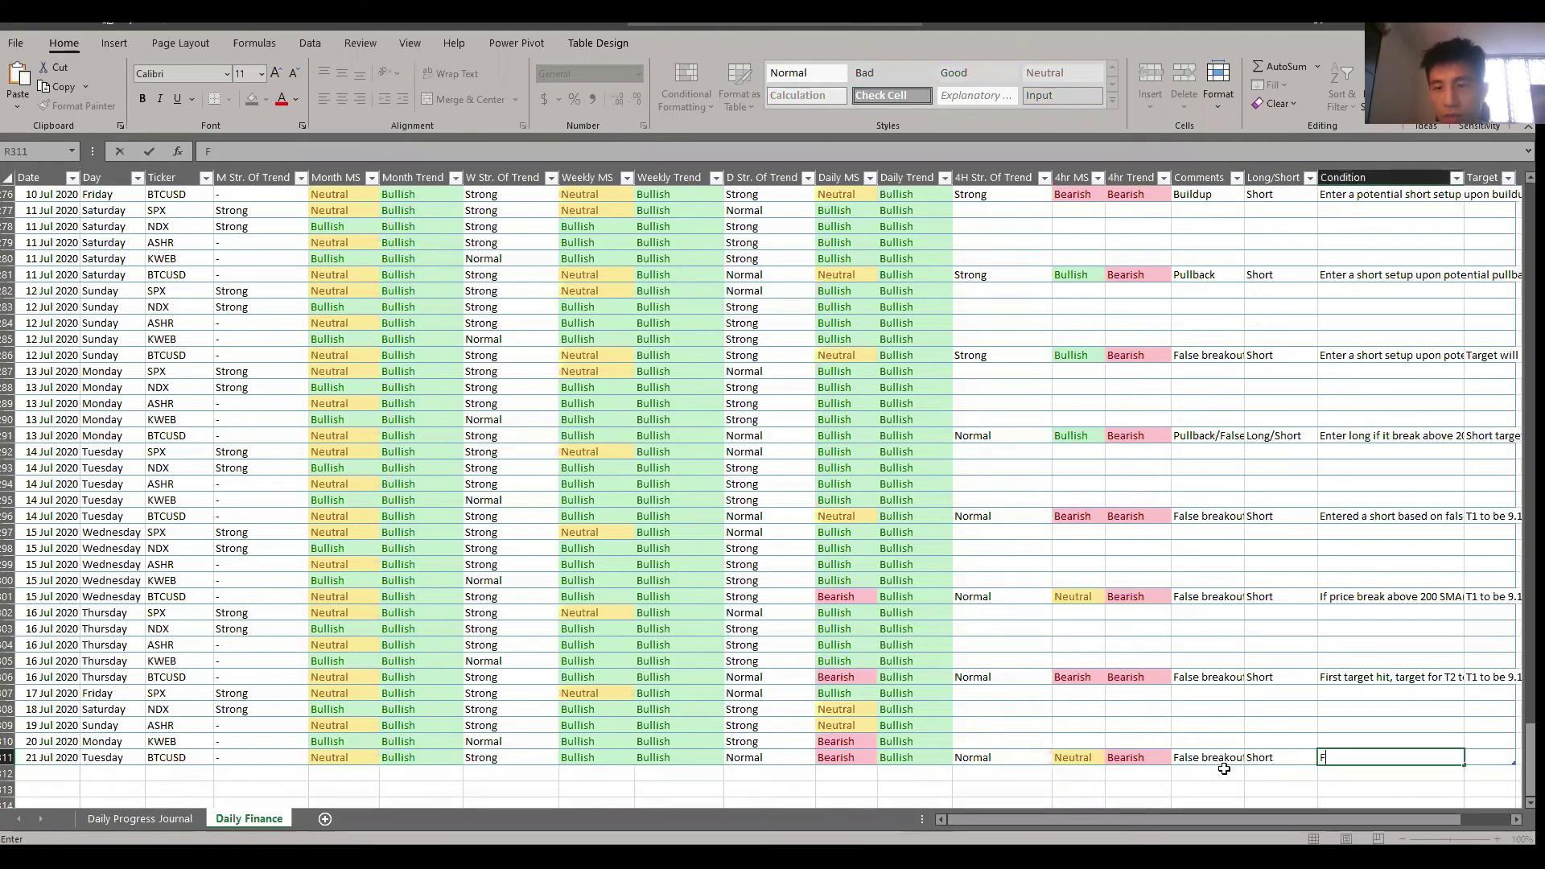
type("irst target")
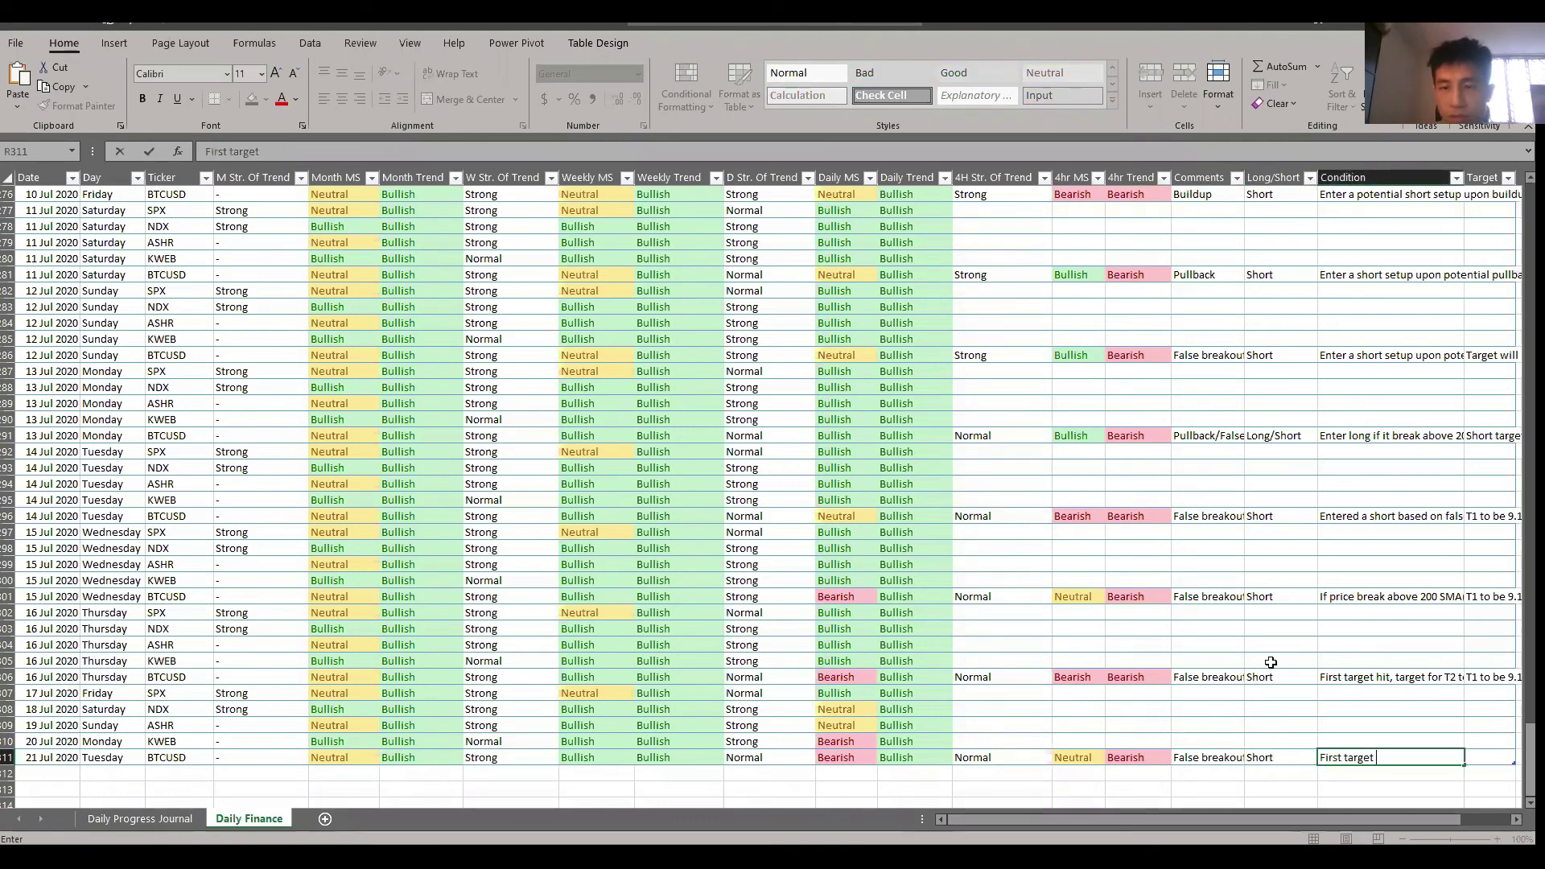
scroll(1272, 662, "down", 2)
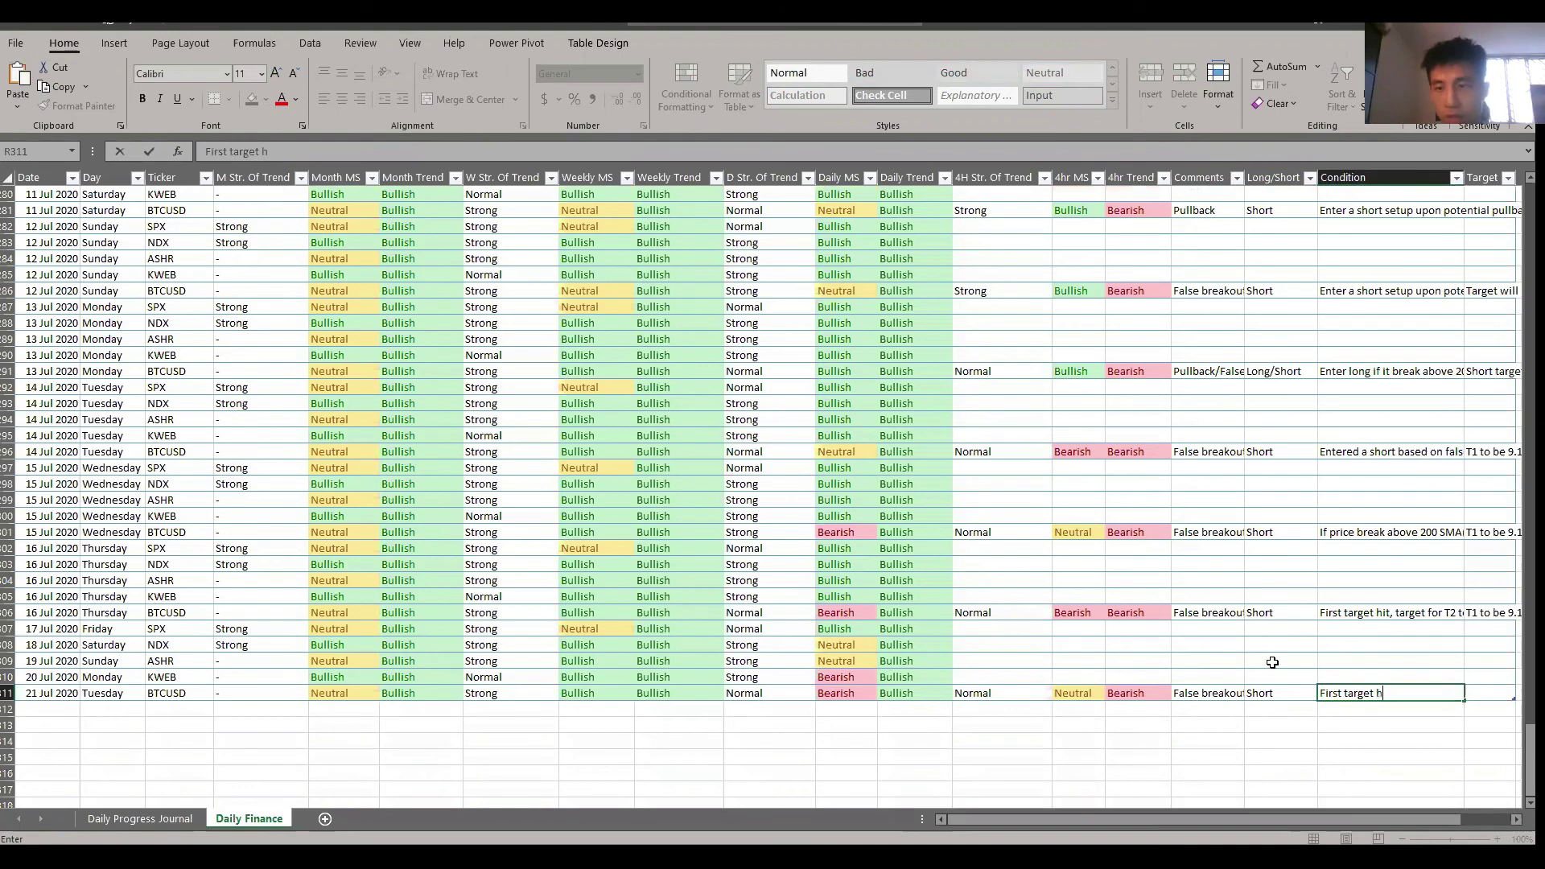
type("hit,")
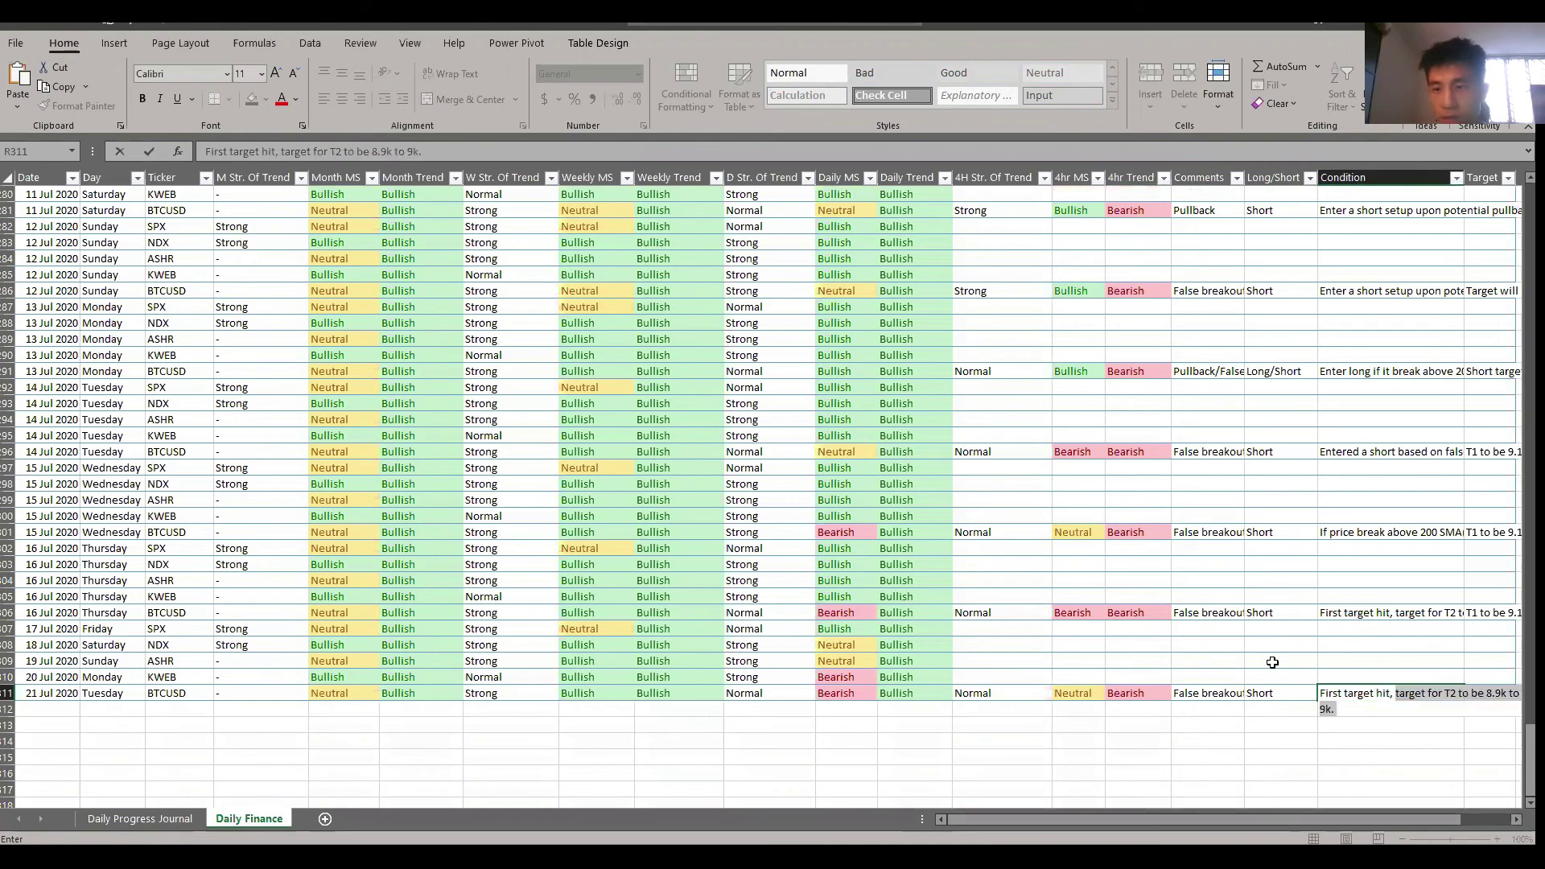
key("Return")
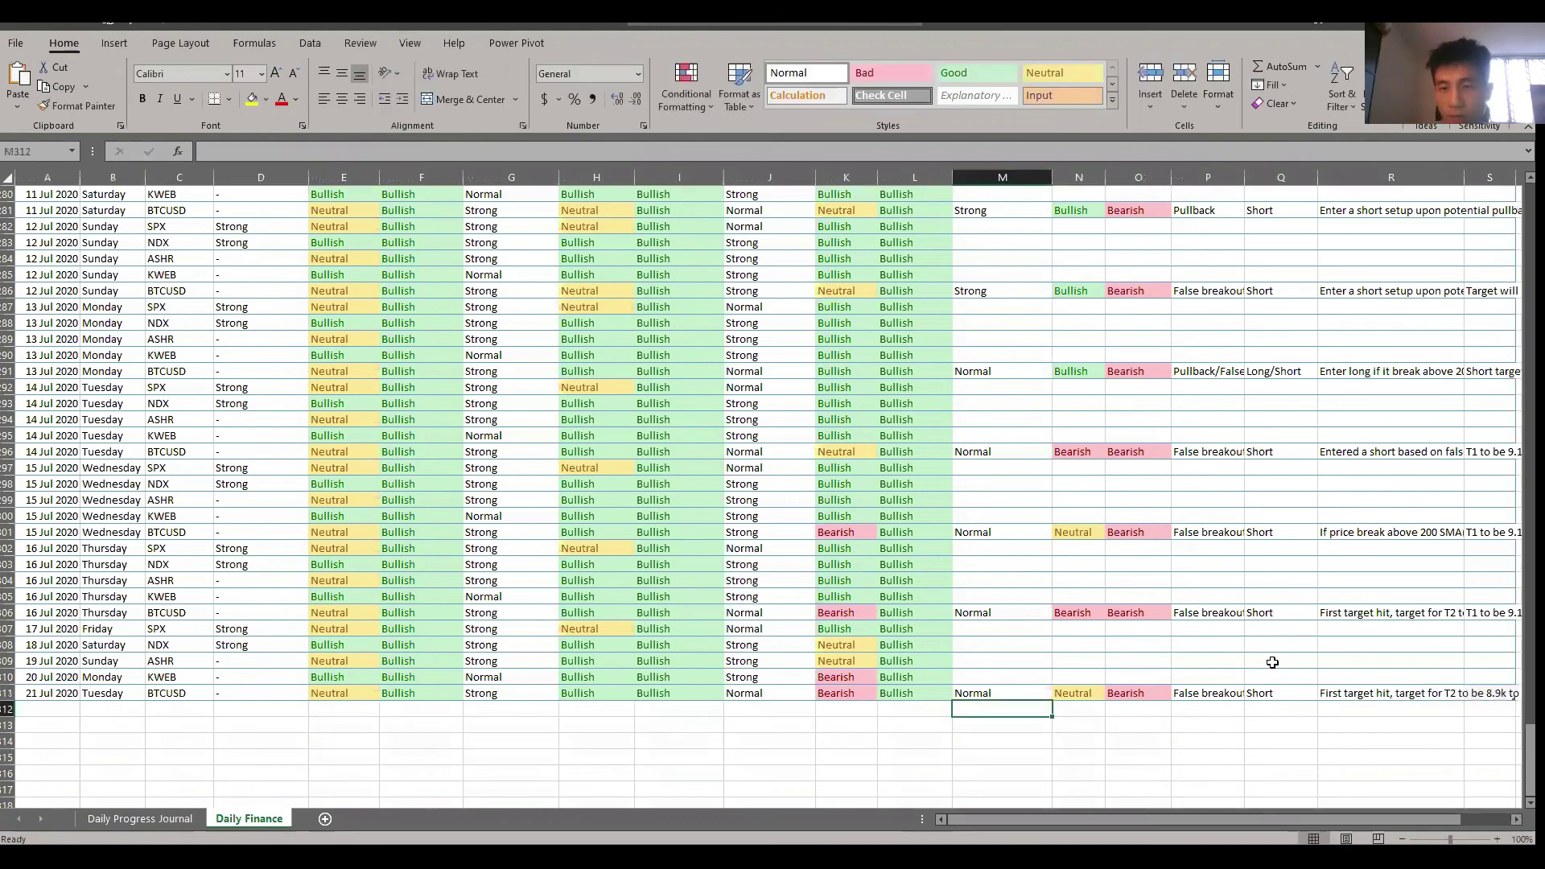
Copy the Target text from the 16 July BTCUSD entry in row 306 into the Target cell of row 311
key("Up")
key("Right")
key("Right")
key("Right")
key("Right")
key("Up")
key("Up")
key("Up")
key("Right")
key("Right")
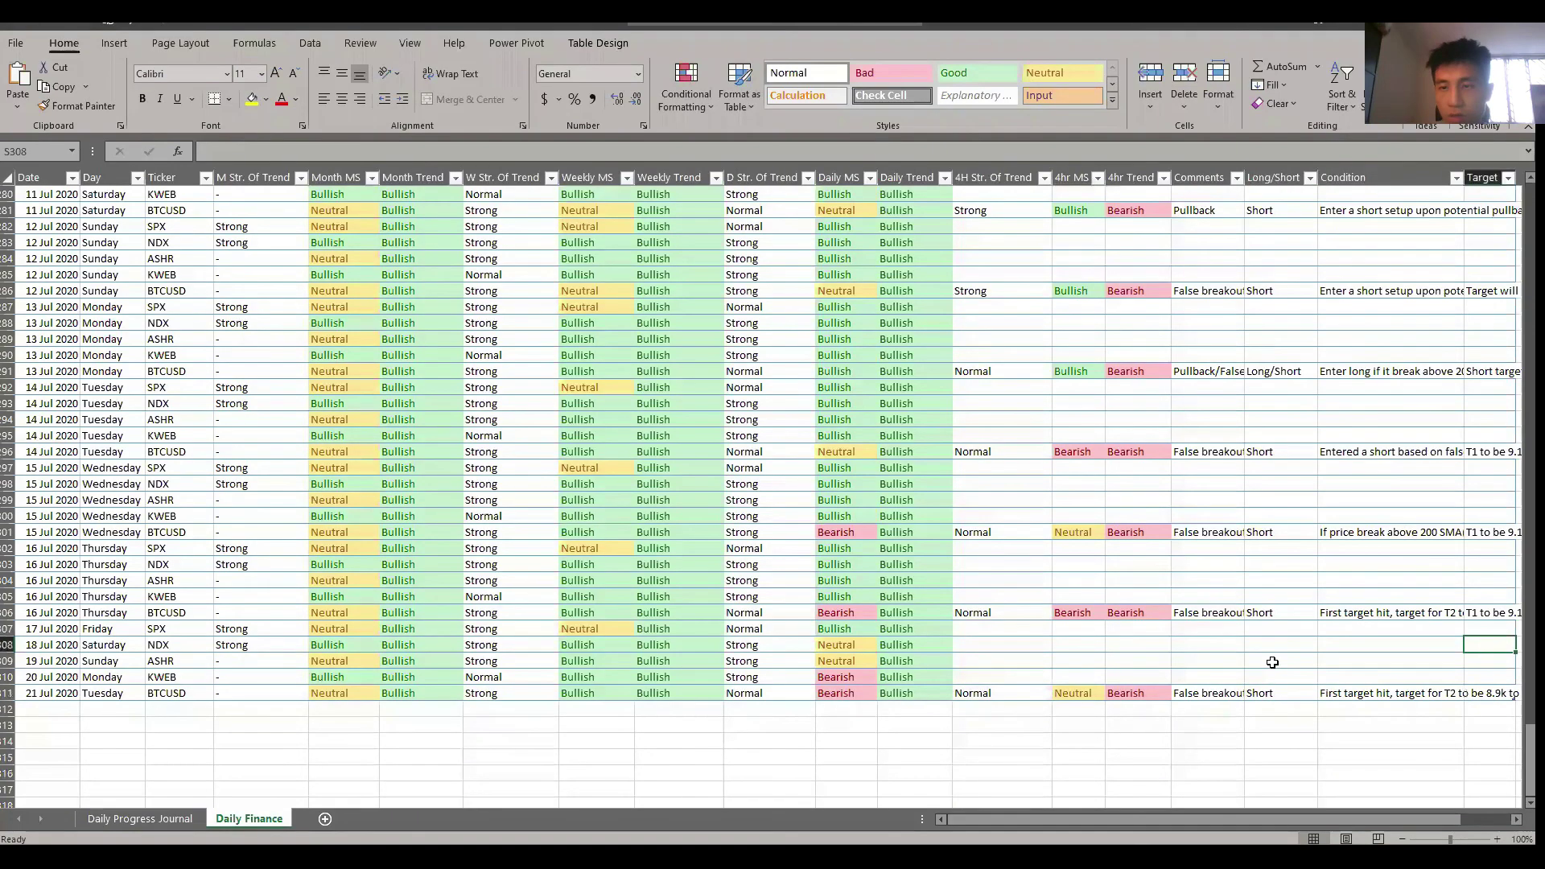
key("Up")
key("Up")
key("ctrl+c")
key("Down")
key("Down")
key("Down")
key("Down")
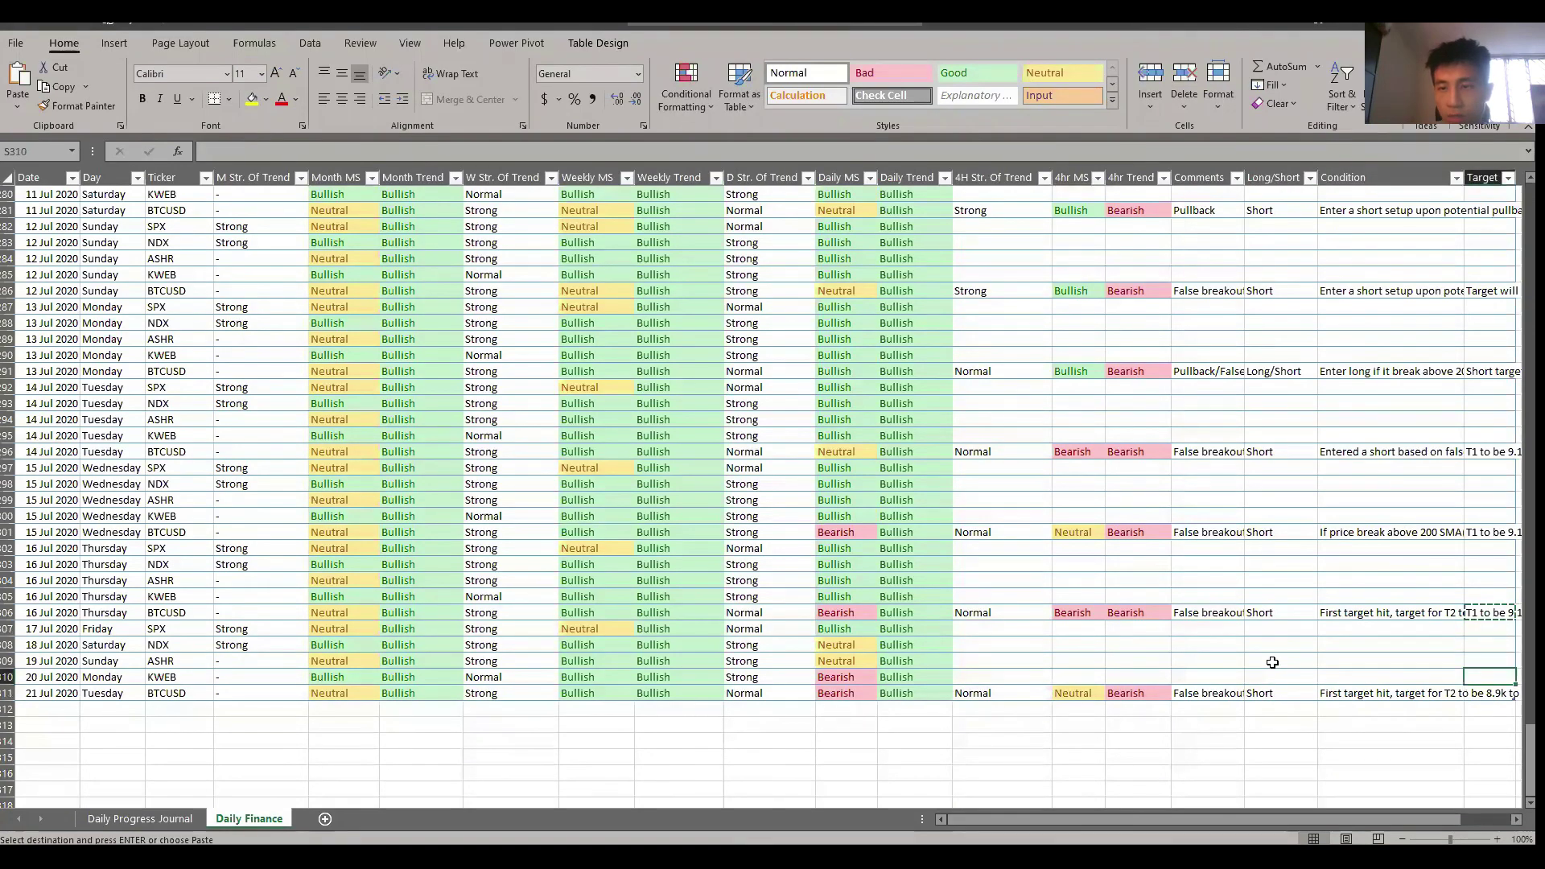
key("Up")
key("Left")
key("Left")
left_click(1494, 694)
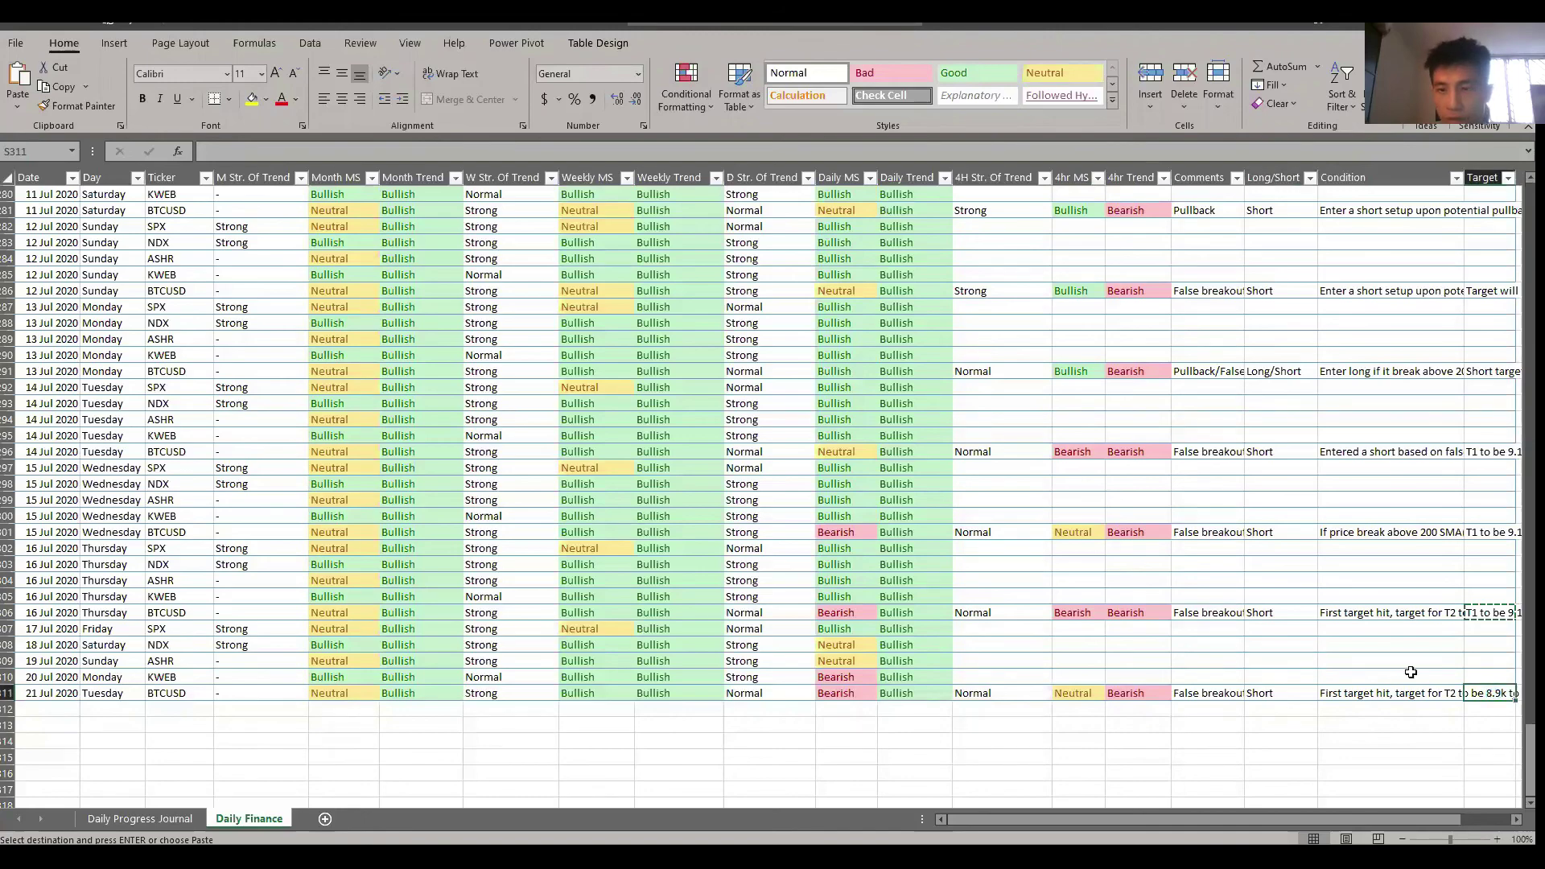
key("ctrl+v")
left_click(1411, 672)
Switch back to TradingView and review the BTCUSD short position on the 4-hour chart
key("alt+Tab")
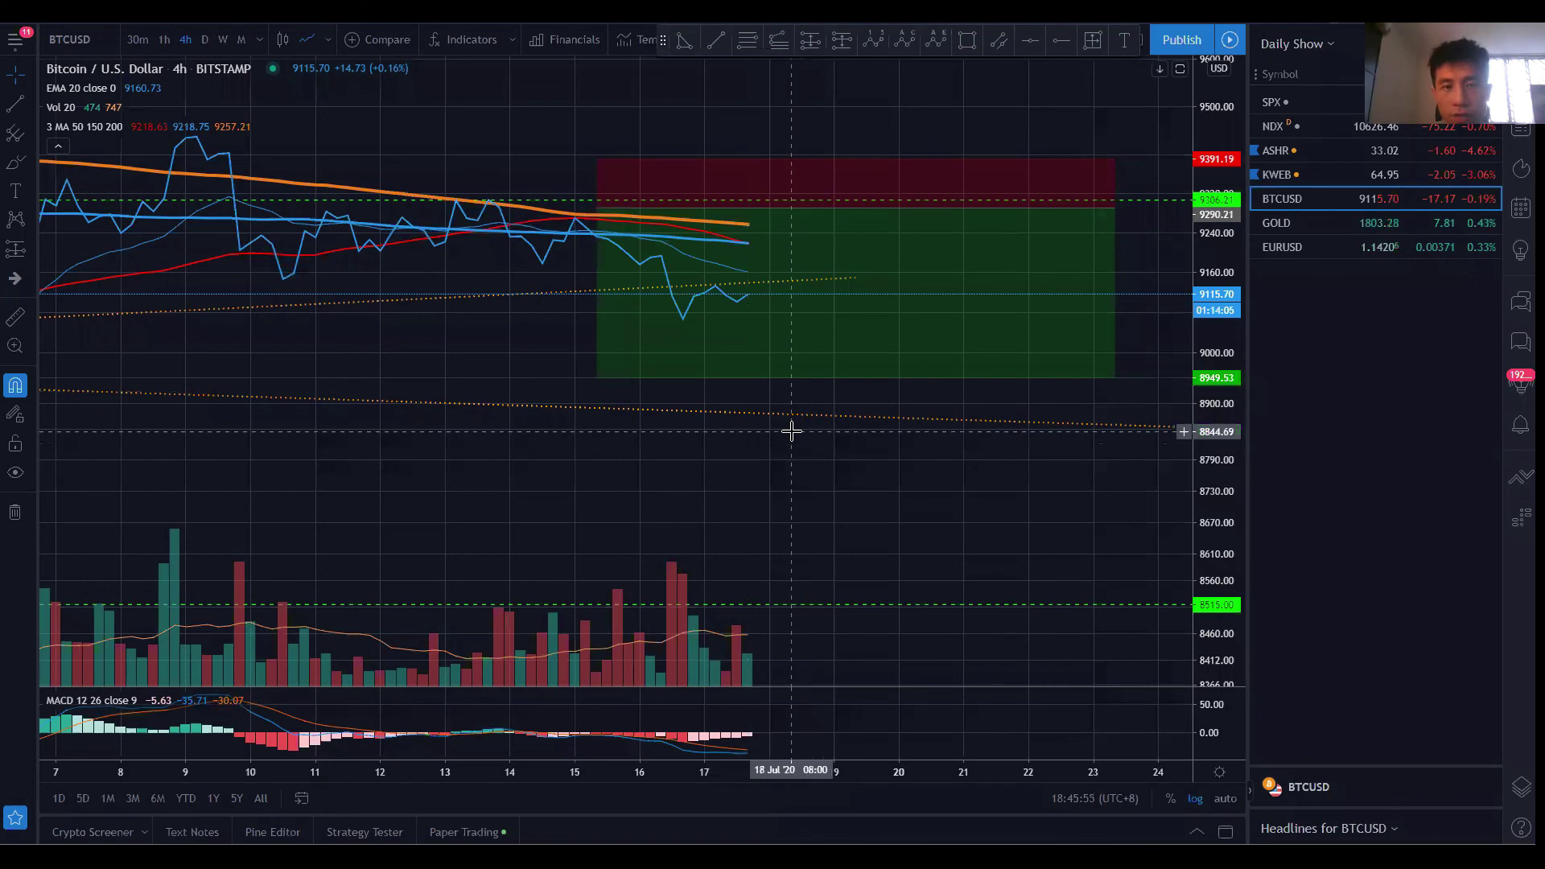
left_click(780, 268)
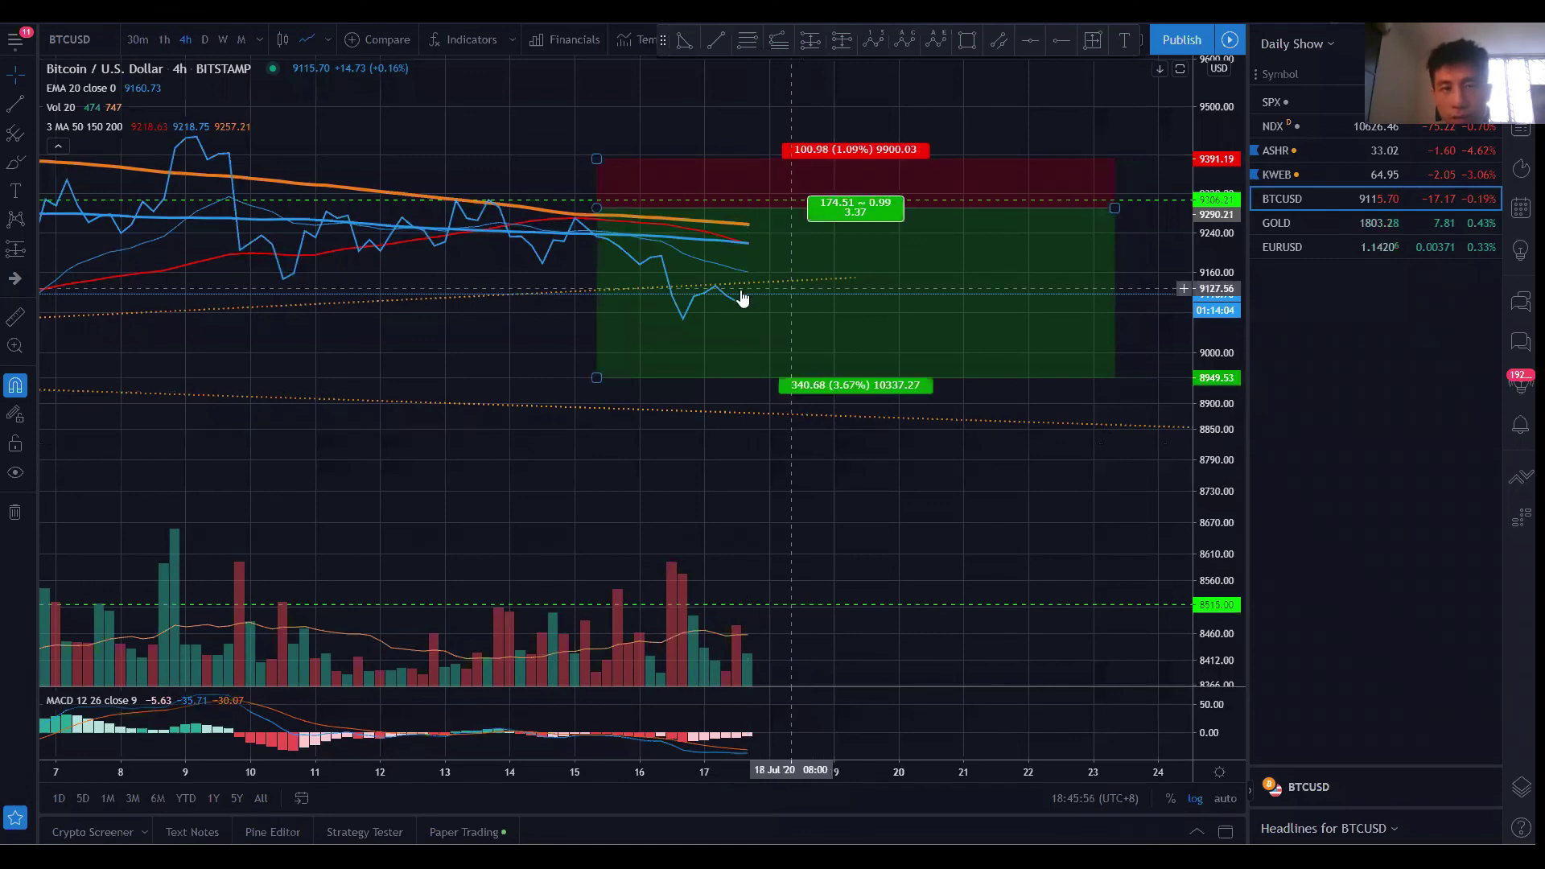